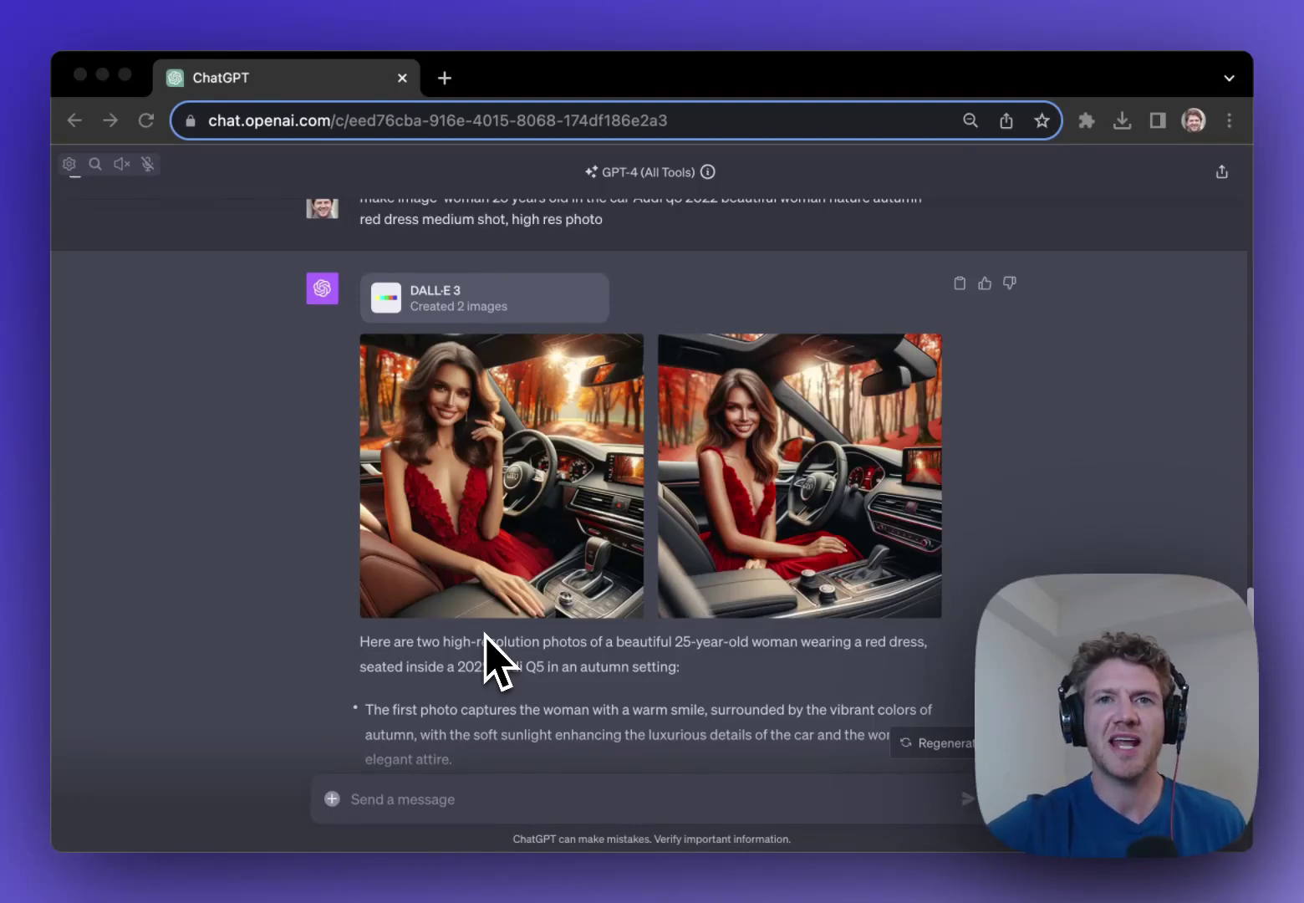
Scroll up the ChatGPT chat past the marketplace and cat images to the castle images.
scroll(486, 633, up, 1)
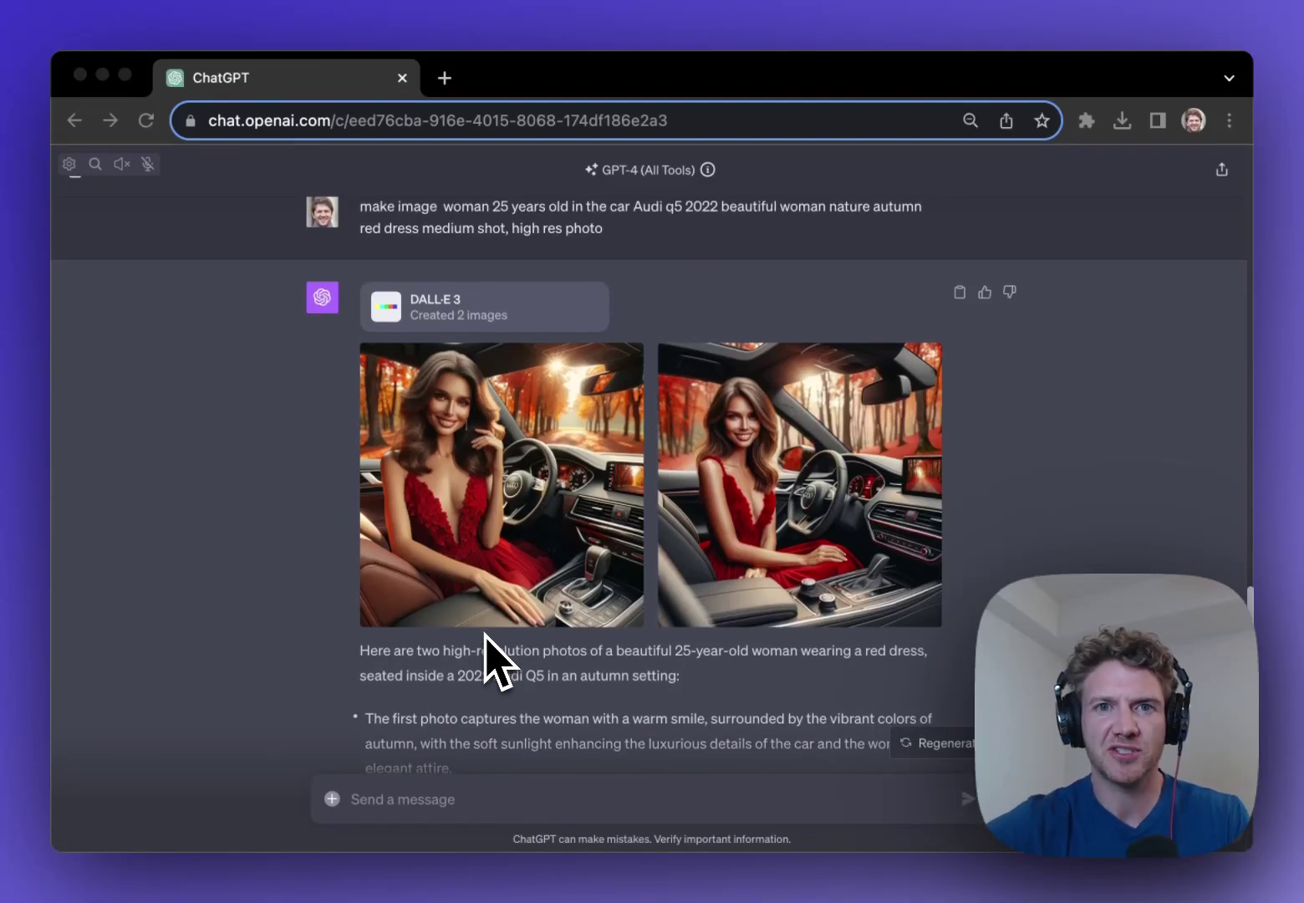
scroll(488, 652, up, 10)
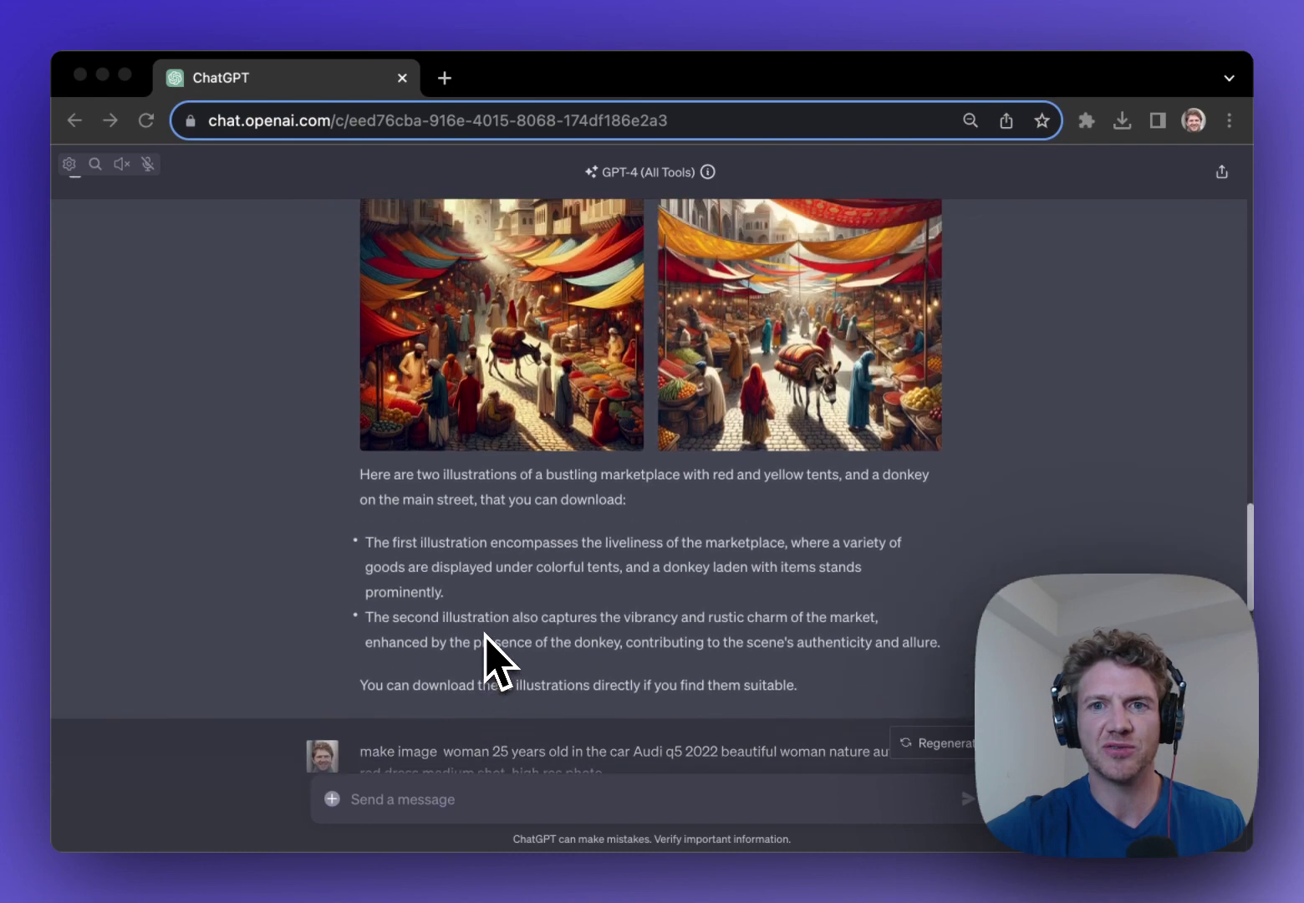
scroll(487, 652, up, 8)
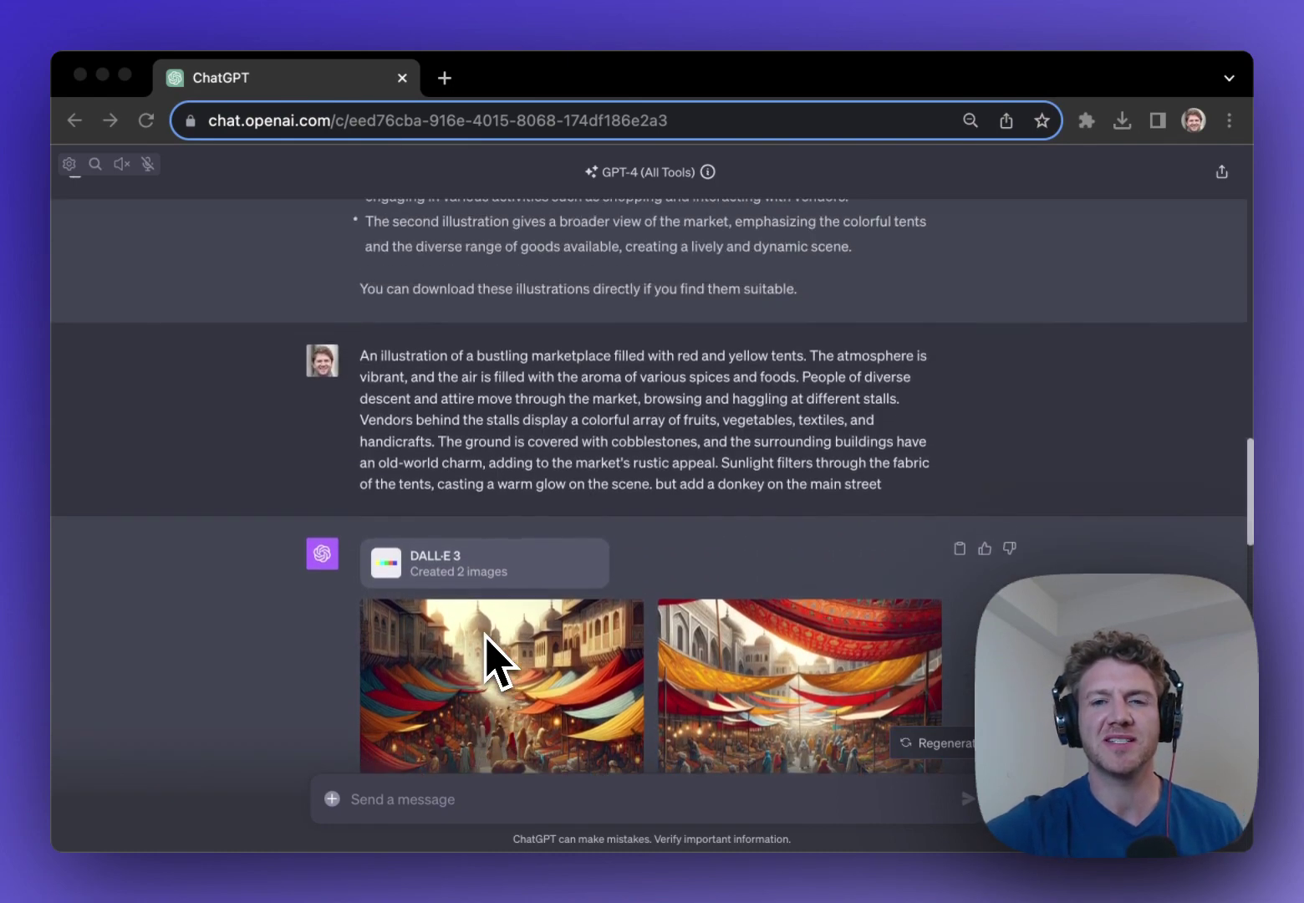
scroll(487, 637, up, 10)
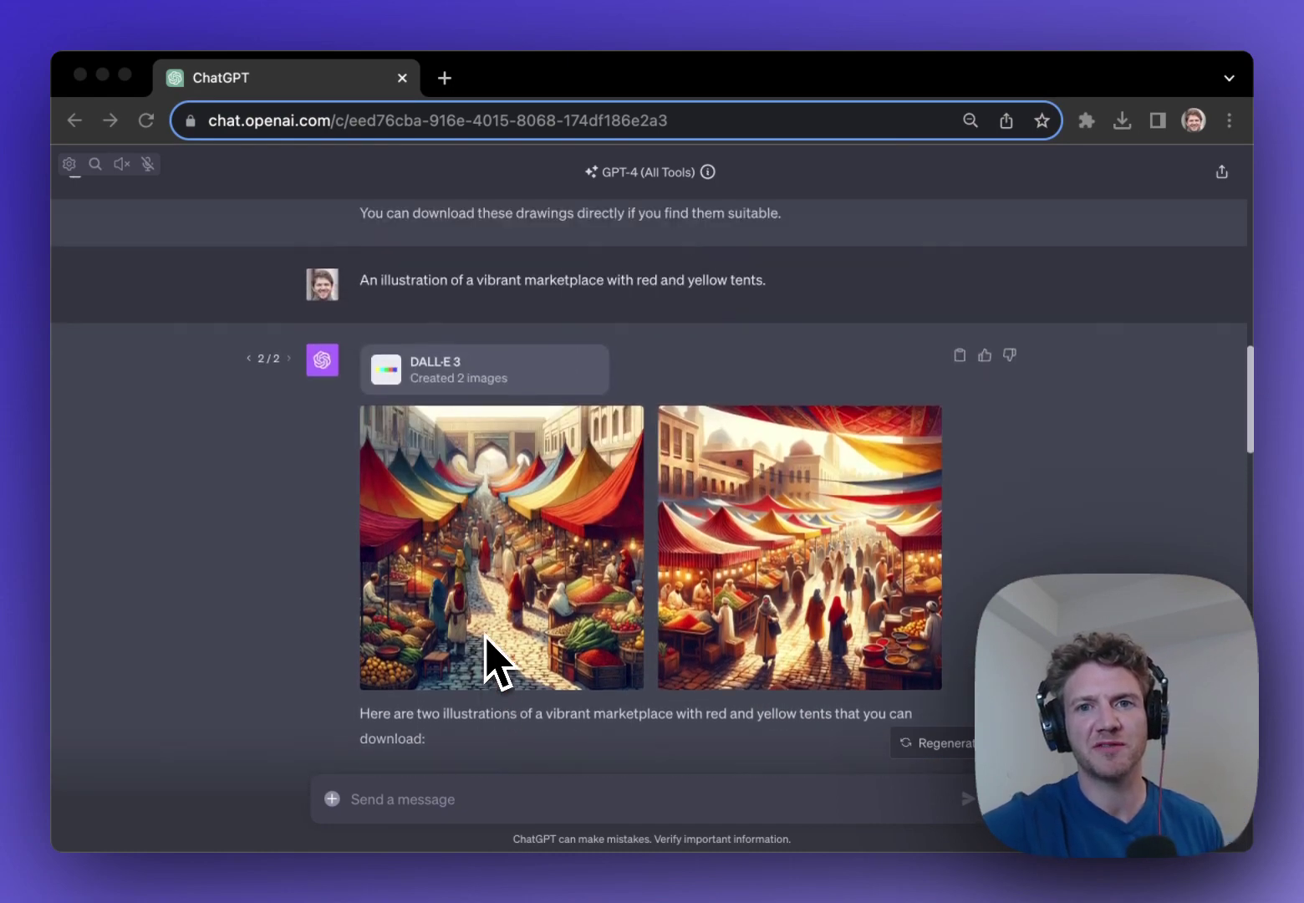
scroll(486, 637, up, 10)
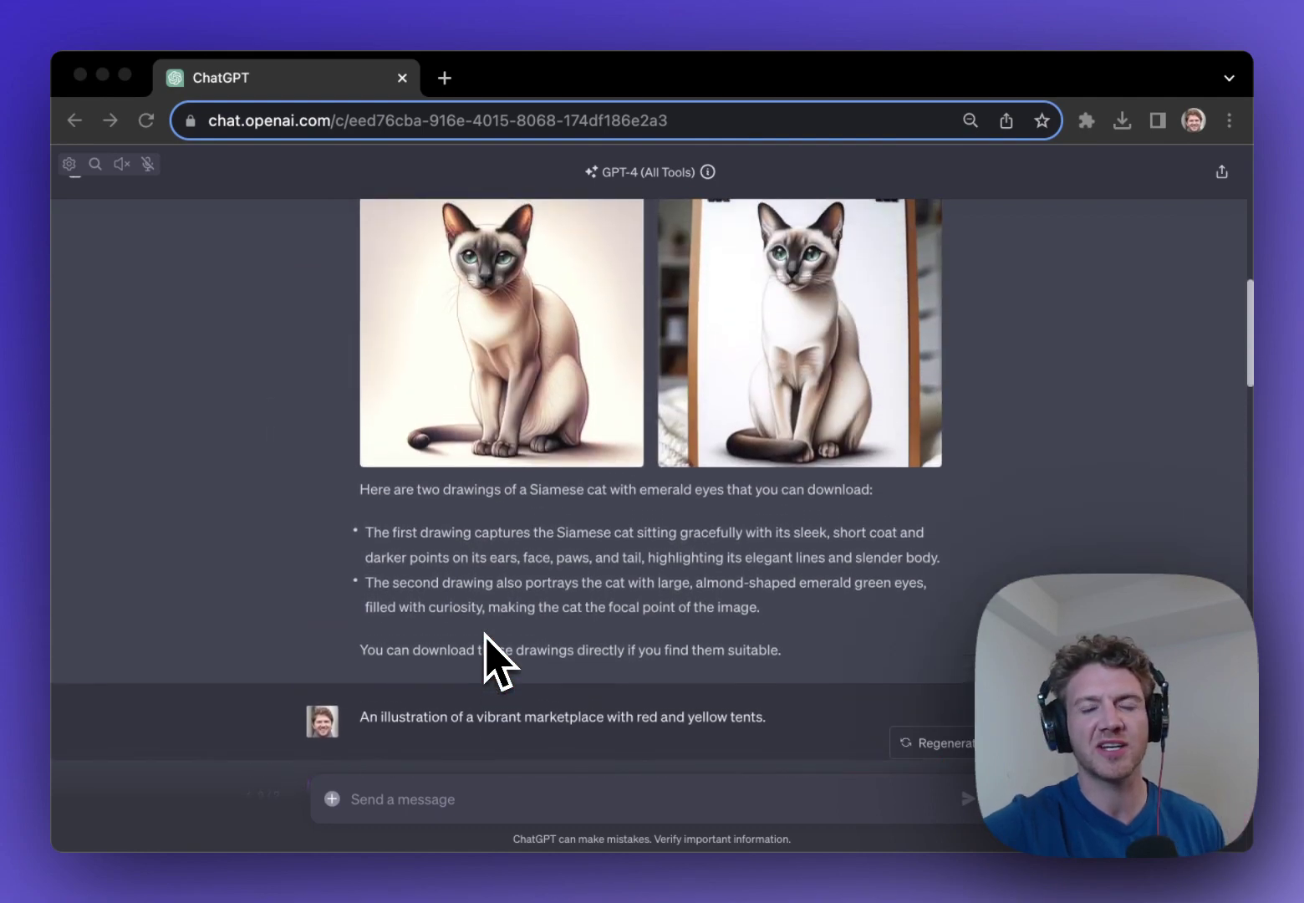
scroll(485, 634, up, 2)
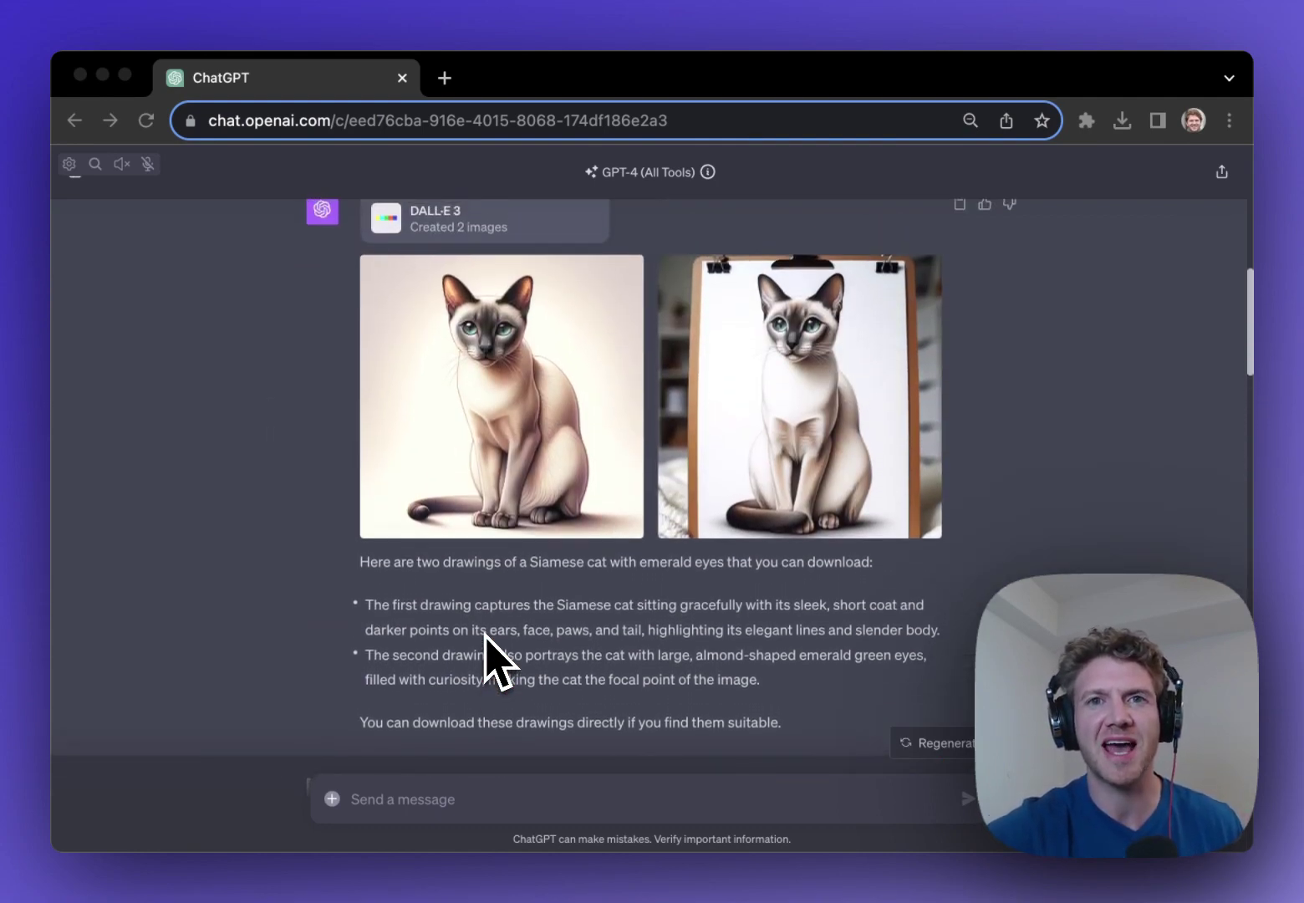
scroll(484, 634, up, 12)
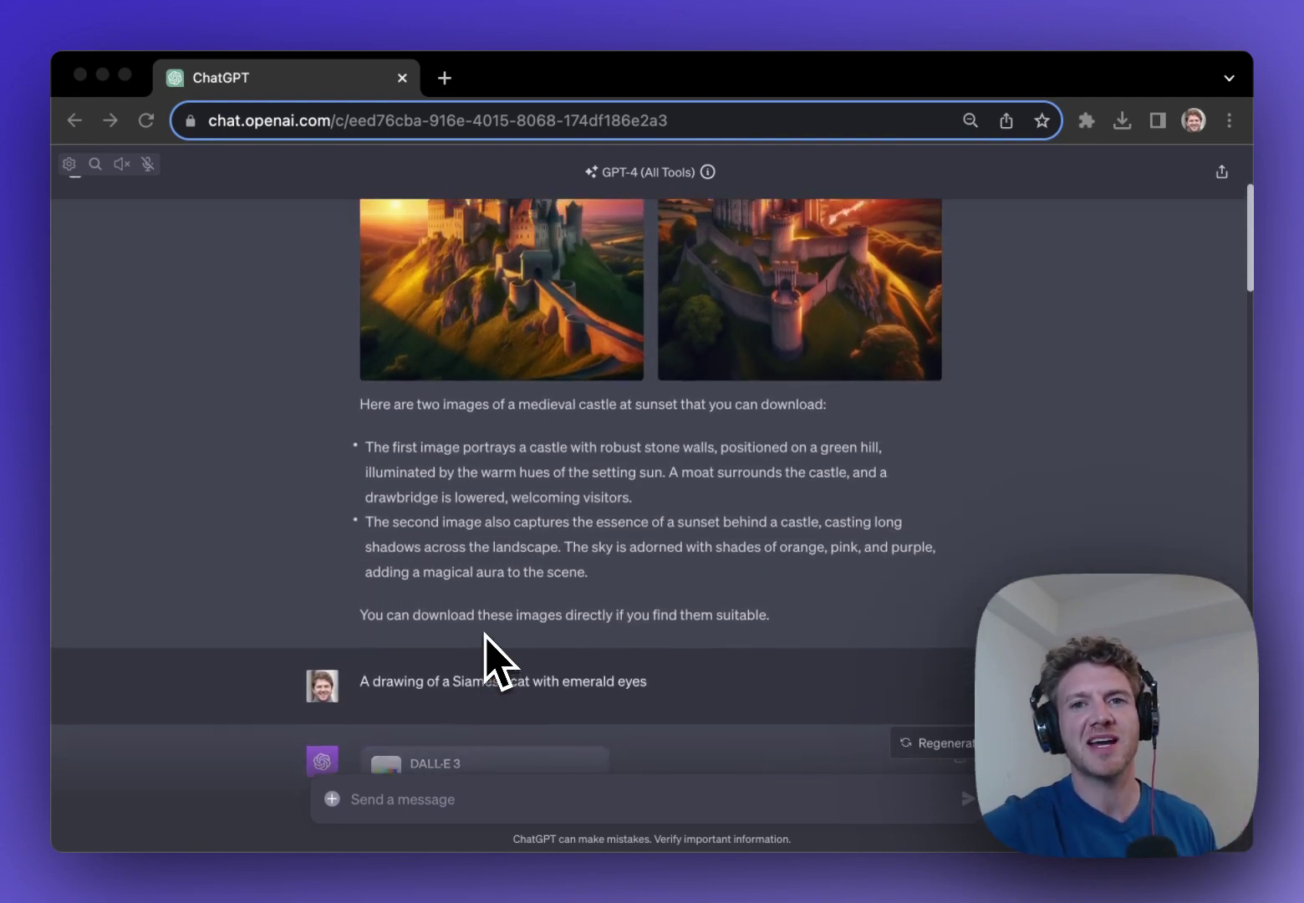
scroll(499, 660, up, 5)
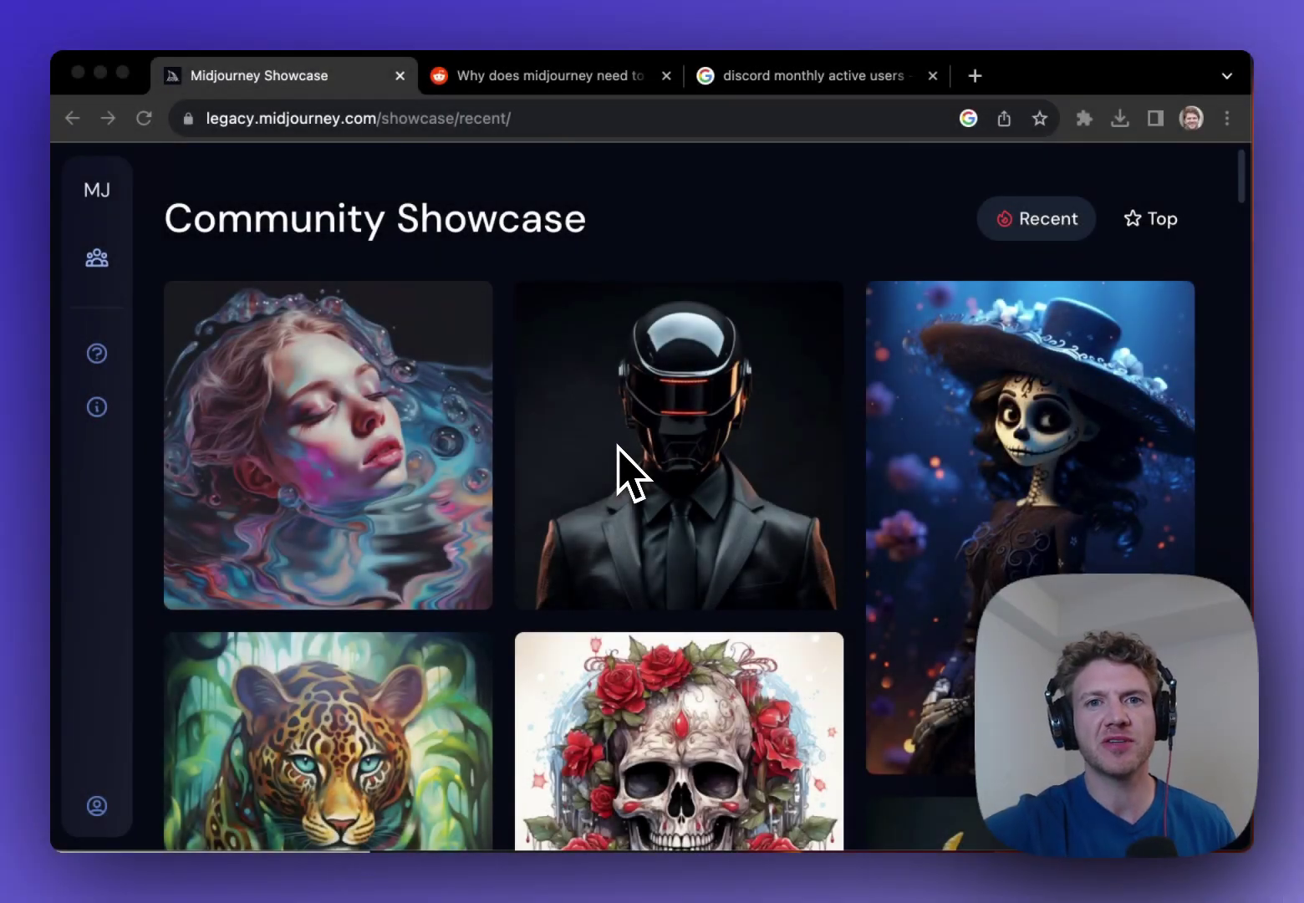
Scroll down through the Midjourney Community Showcase image grid.
scroll(625, 471, down, 10)
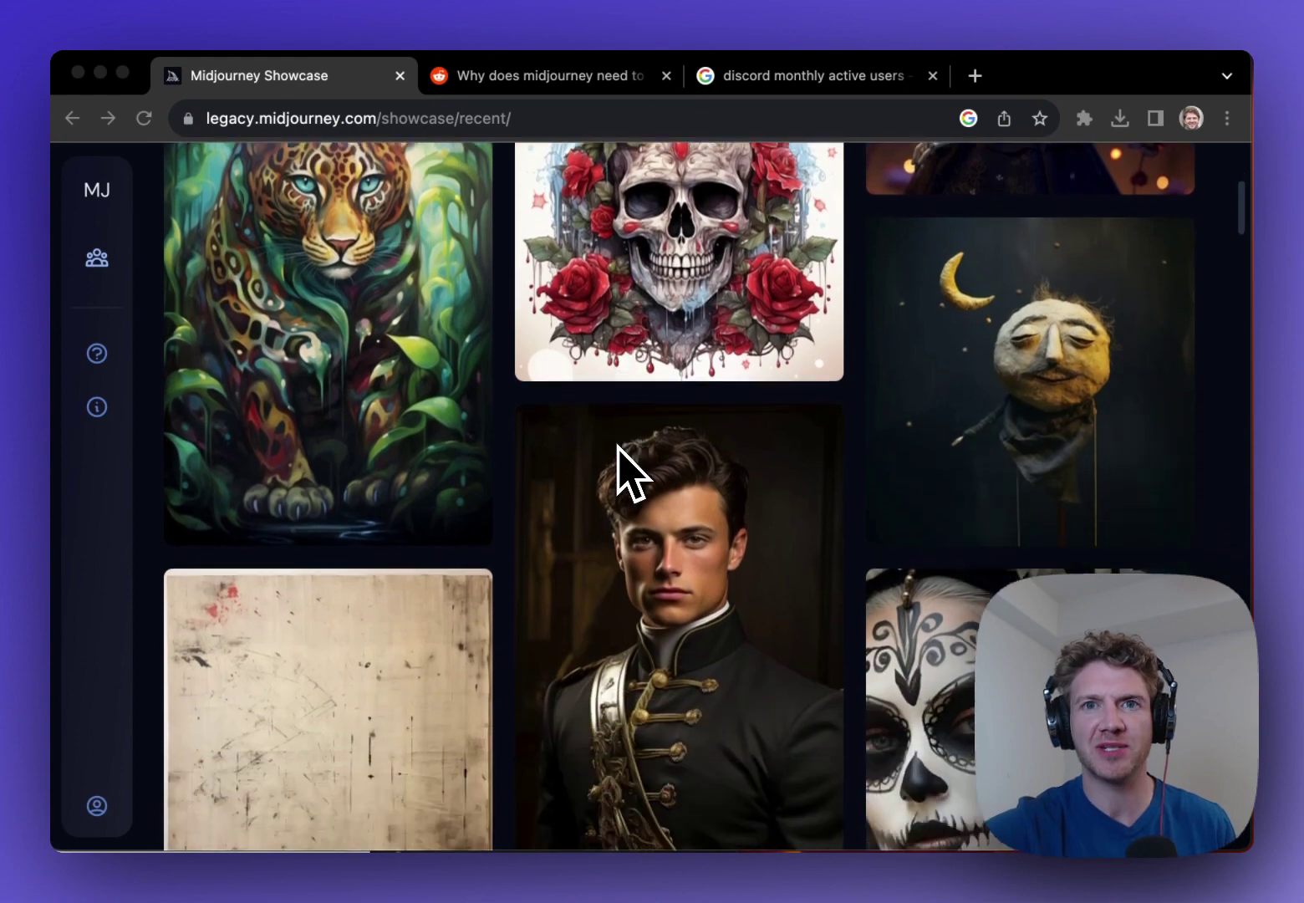
scroll(626, 470, down, 10)
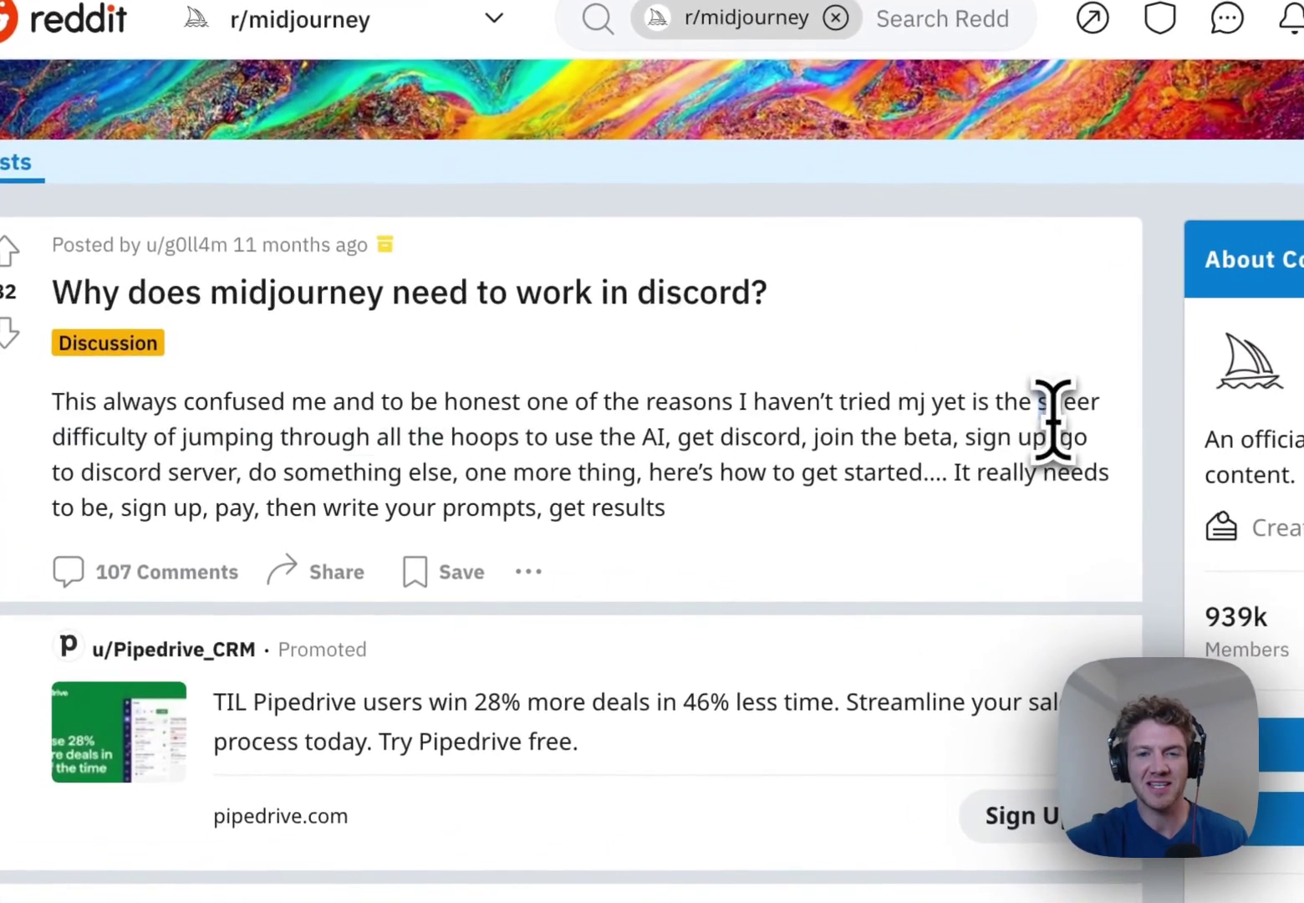
Highlight the Reddit post's 'sheer difficulty' sentence about jumping through hoops.
drag(1043, 405, 664, 425)
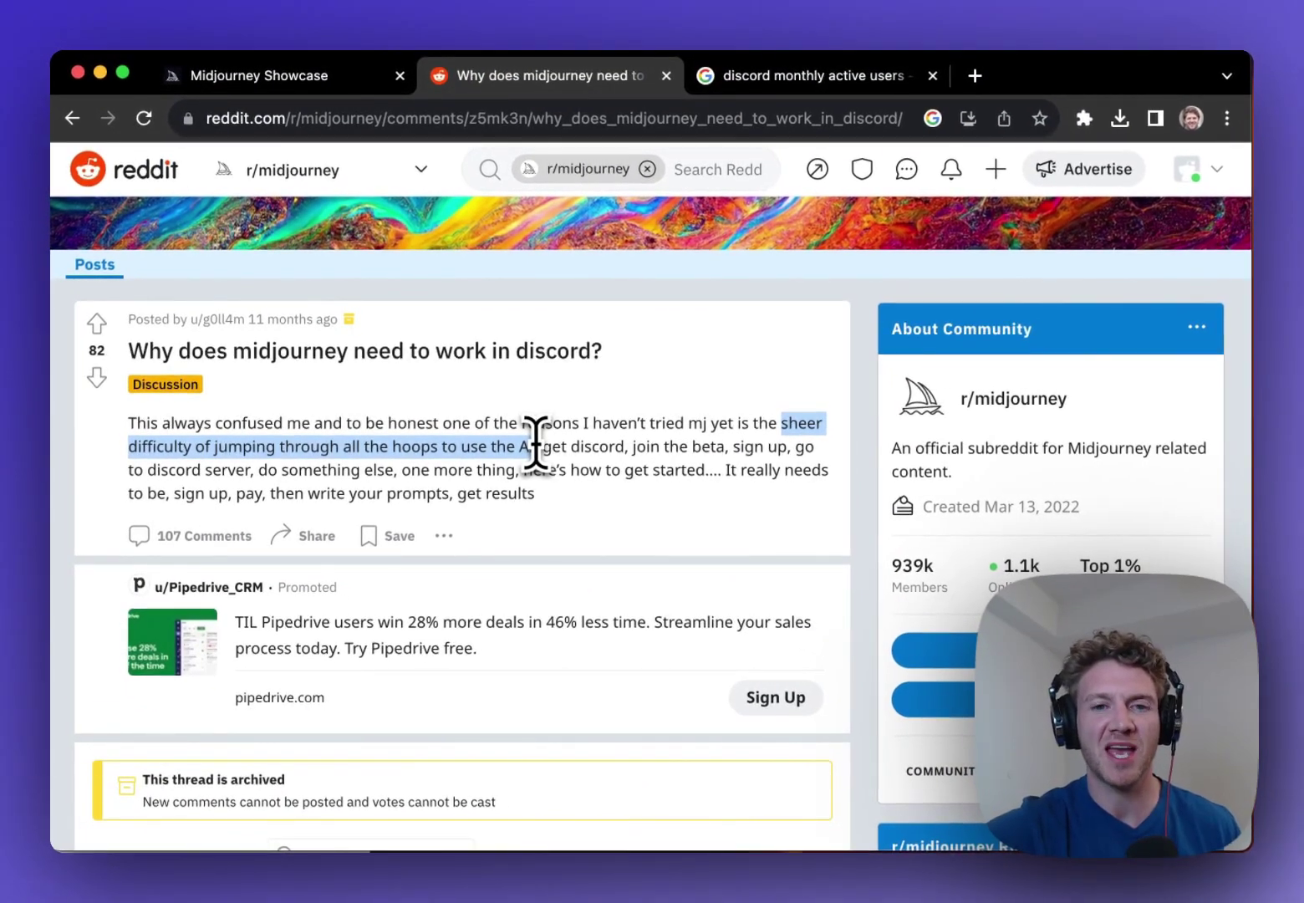
Switch to the Google results for 'discord monthly active users'.
key(ctrl+Tab)
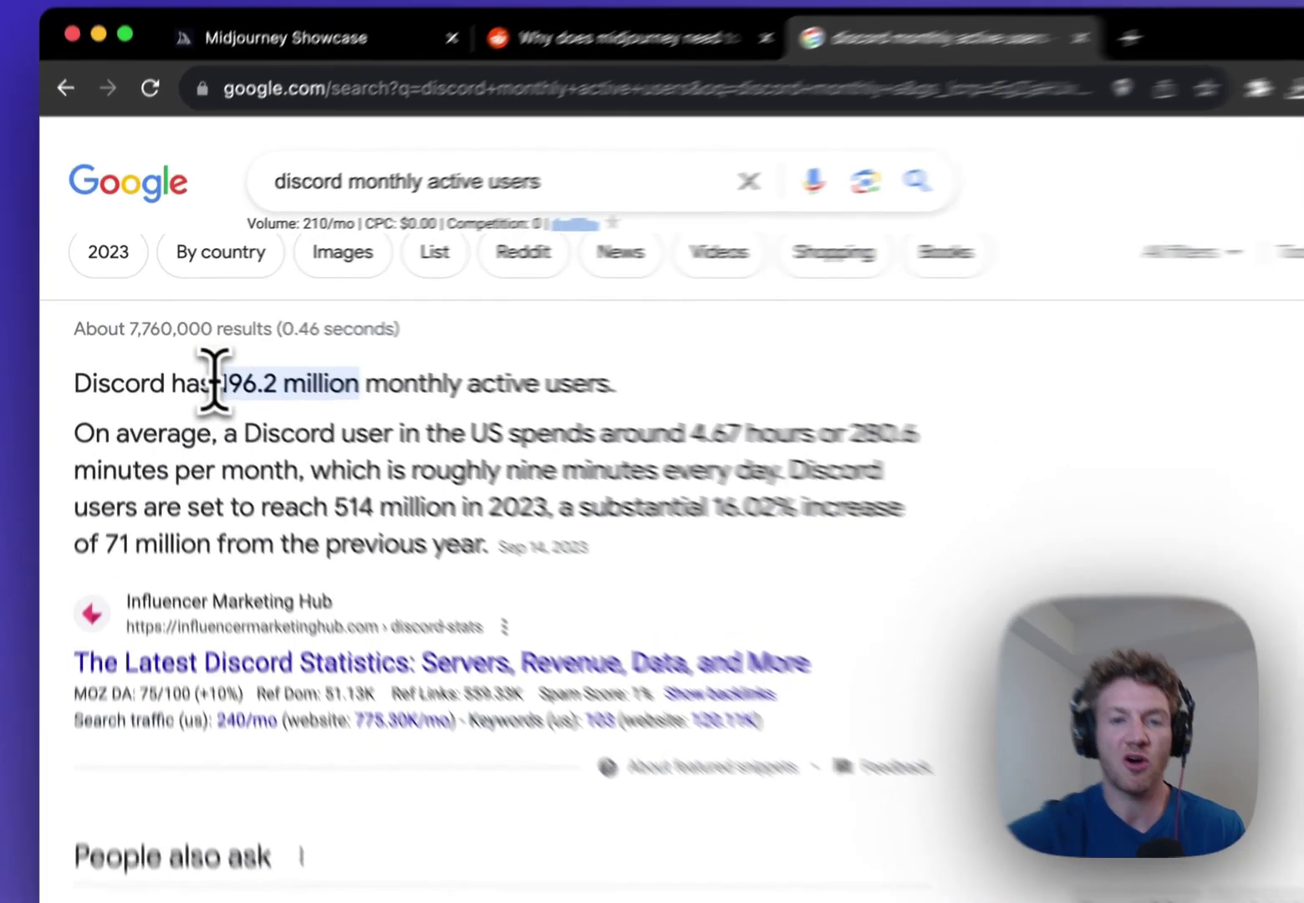
Highlight '196.2 million monthly active users' in Google's featured snippet.
drag(201, 369, 544, 375)
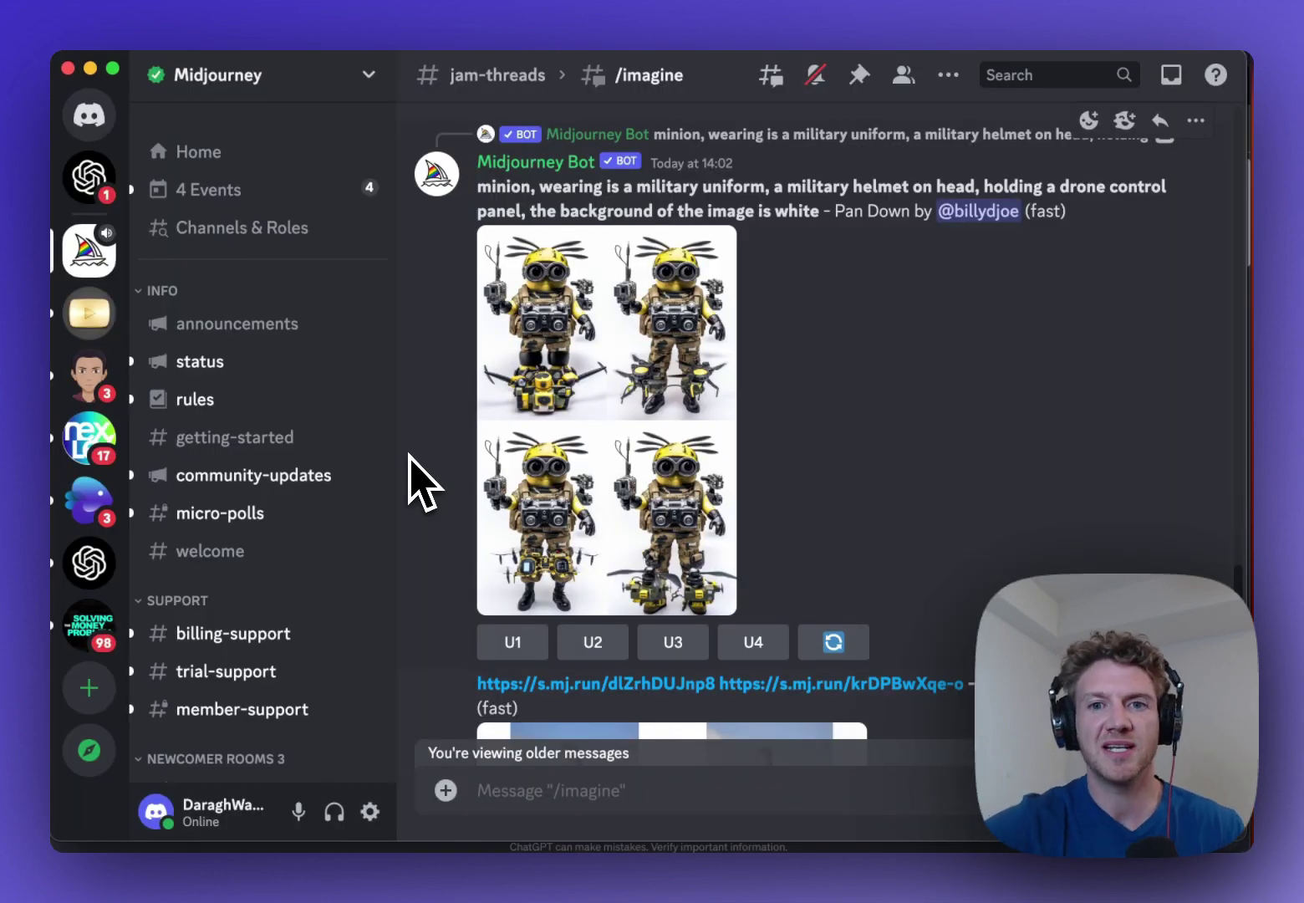
Scroll through others' Midjourney generations in /imagine, then bring up the GPT-4 ChatGPT window.
scroll(535, 443, down, 10)
scroll(535, 443, down, 10)
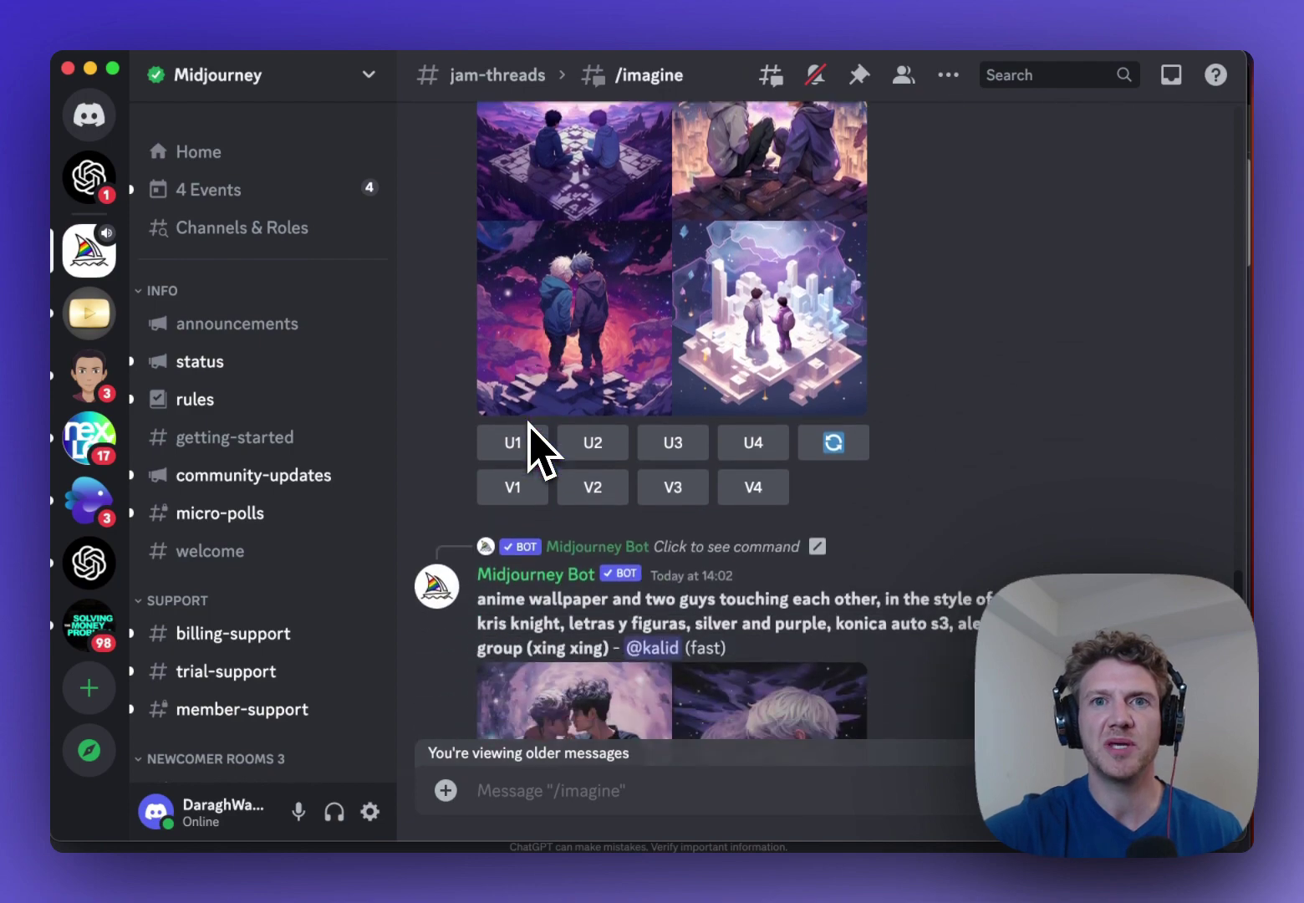
scroll(535, 443, down, 1)
key(super+Tab)
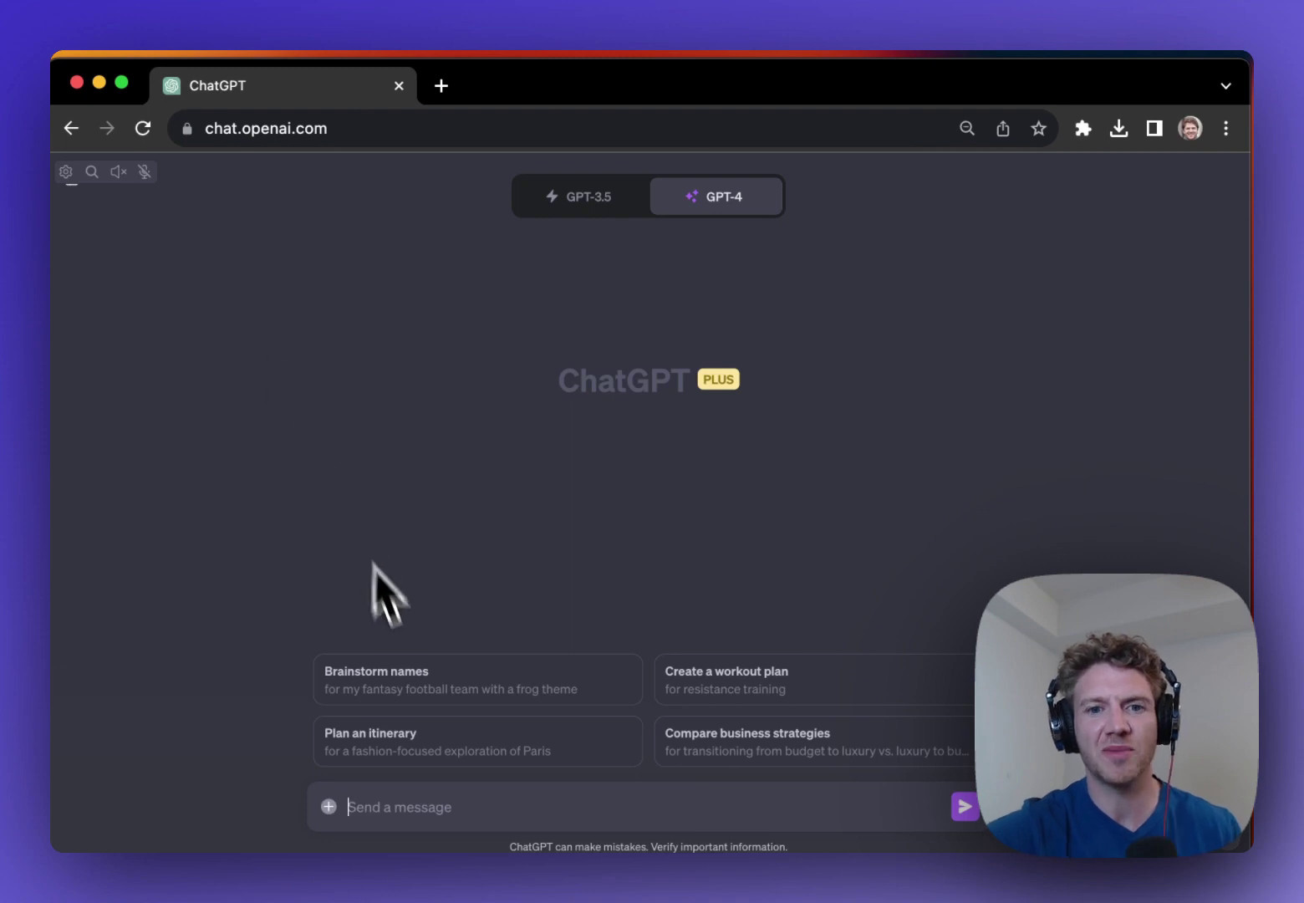
Send 'A photo of a medieval castle at sunset' to GPT-4 for DALL·E 3 images.
text(A photo of a medieval castle at sunset)
key(Return)
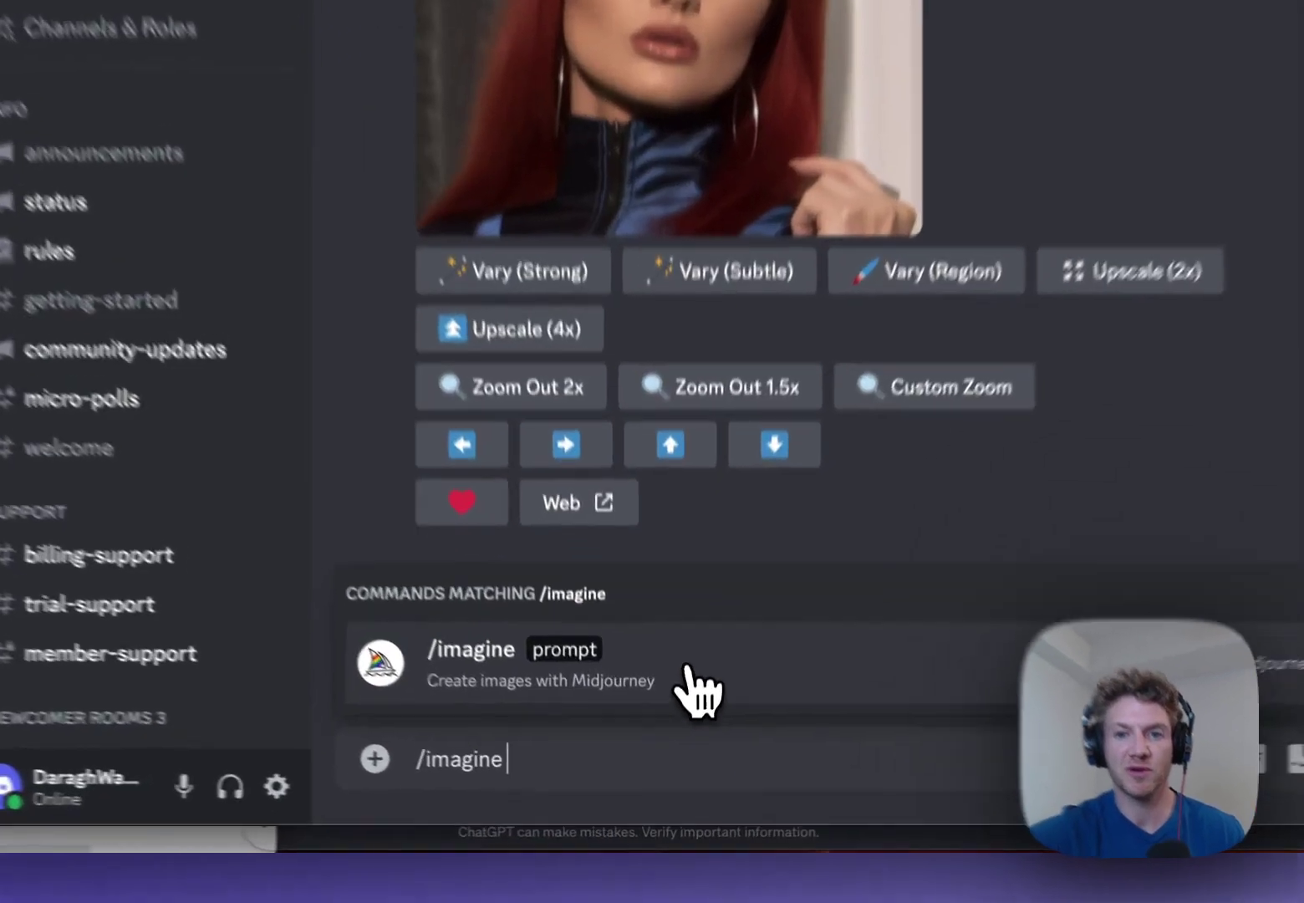
Run Midjourney /imagine with the medieval castle at sunset prompt and enlarge the four-image result.
click(694, 731)
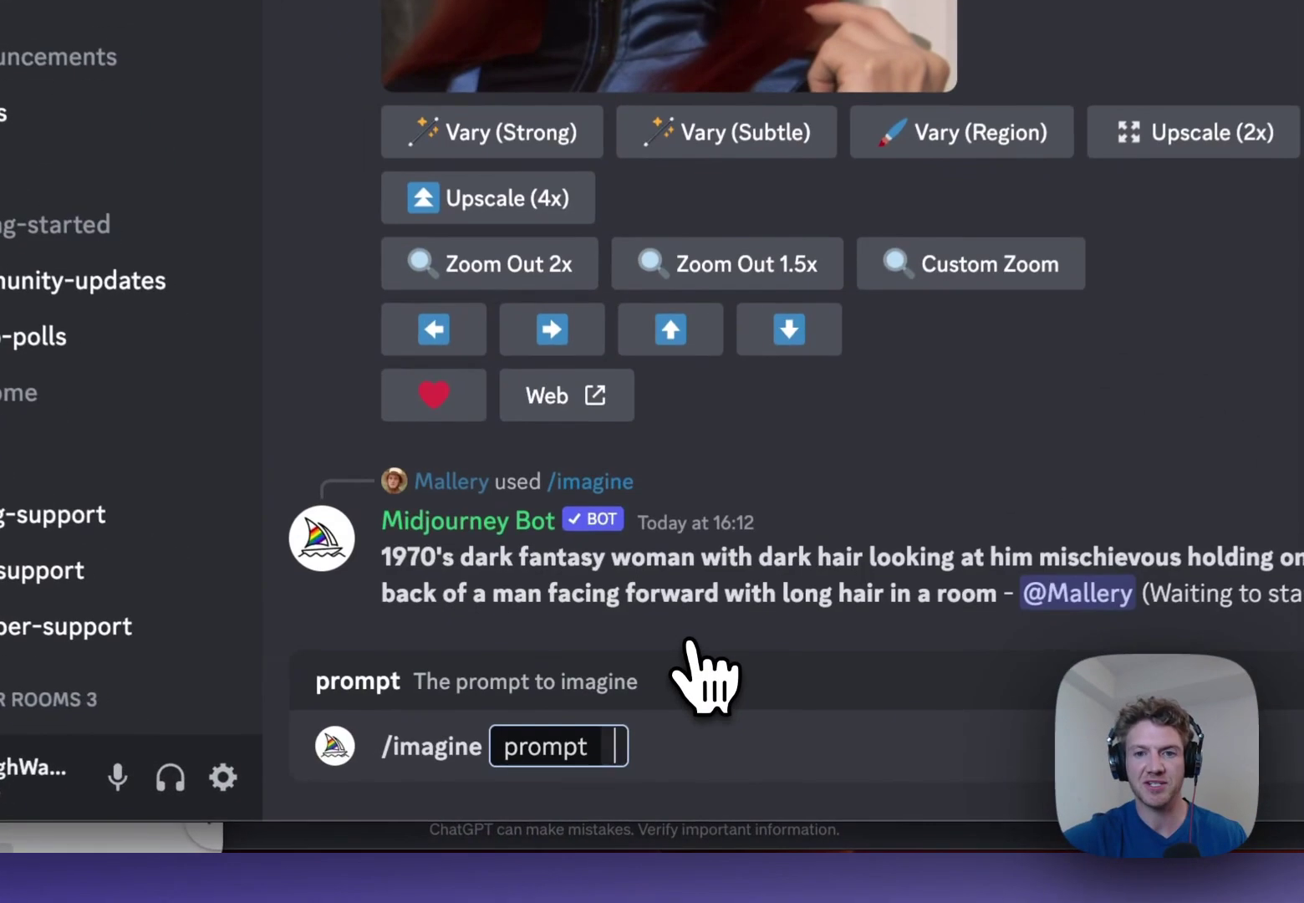
text(a photo of a medieval castle at sunset.)
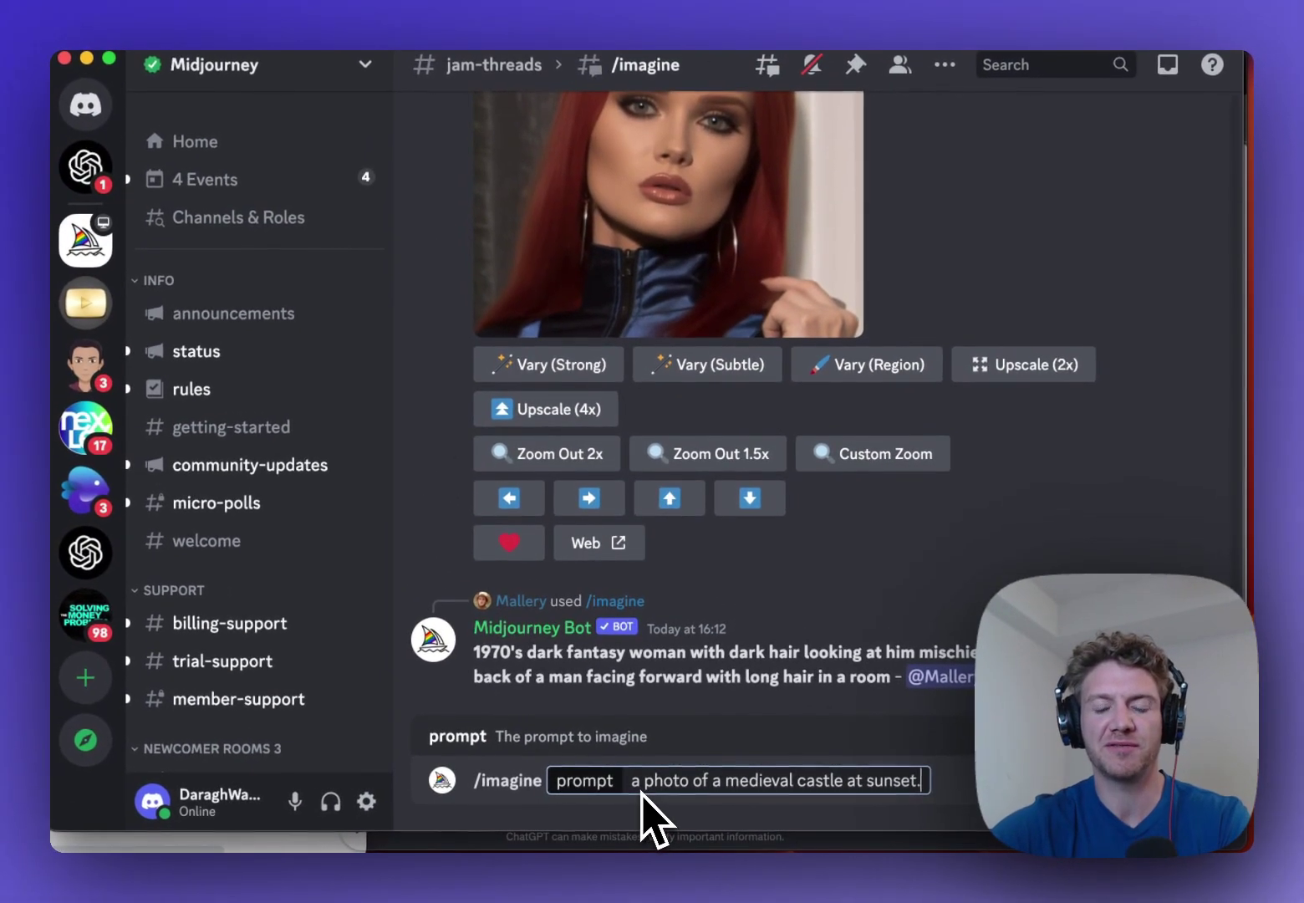
key(Return)
click(589, 535)
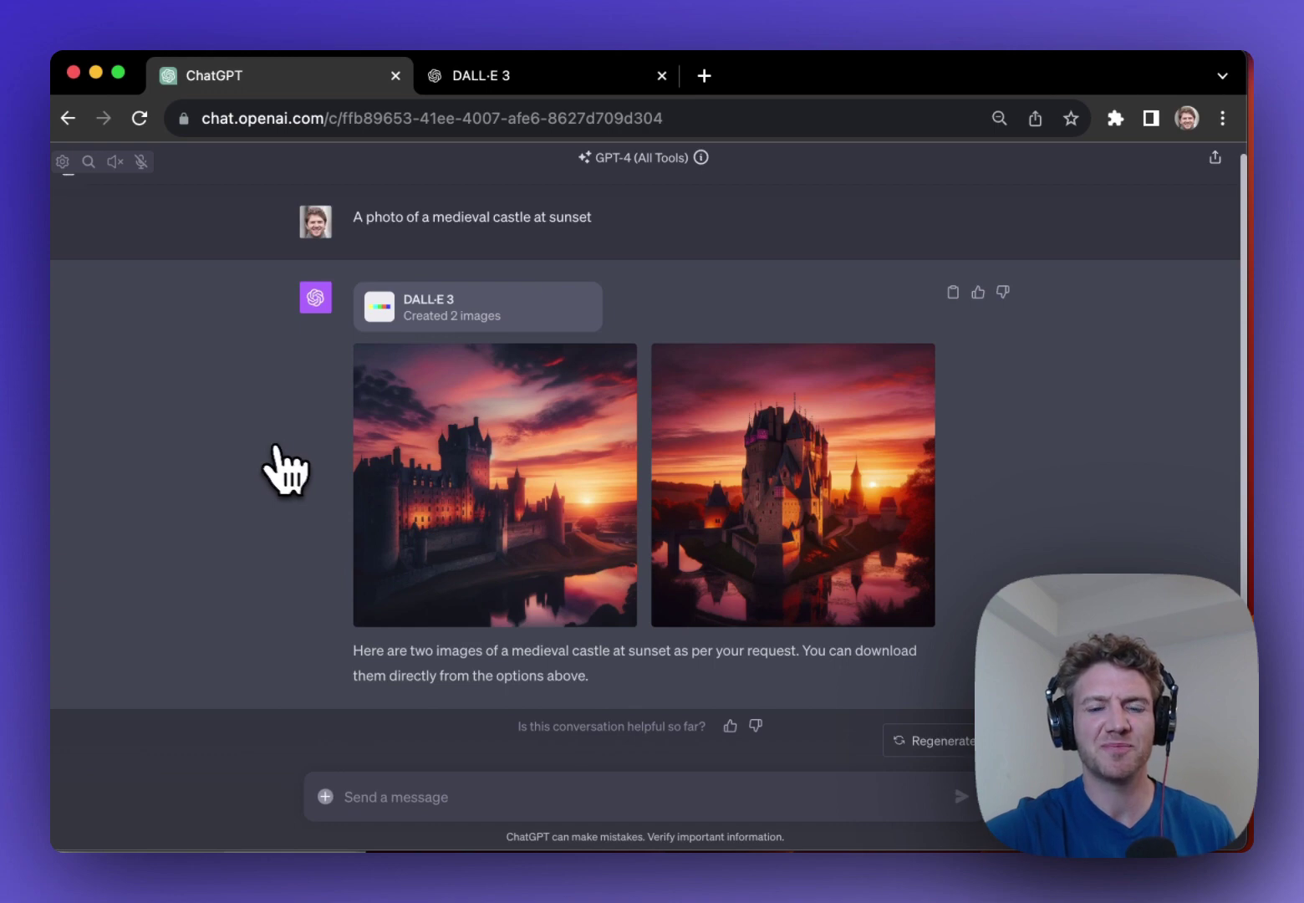
View ChatGPT's left DALL·E 3 castle image full size with its prompt.
click(436, 512)
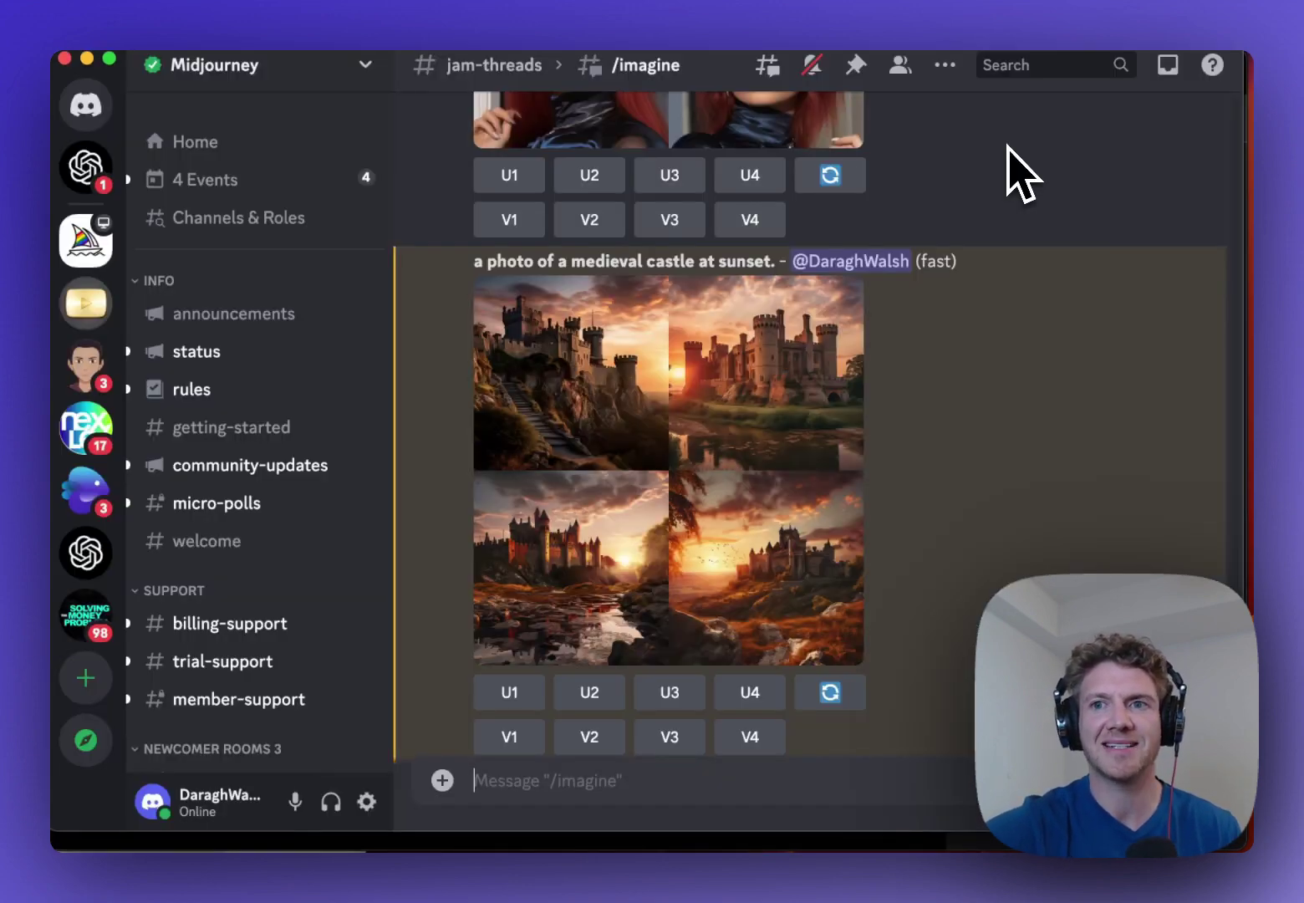
Find the Dracula book cover grid in Discord Mentions and view it enlarged.
click(1171, 72)
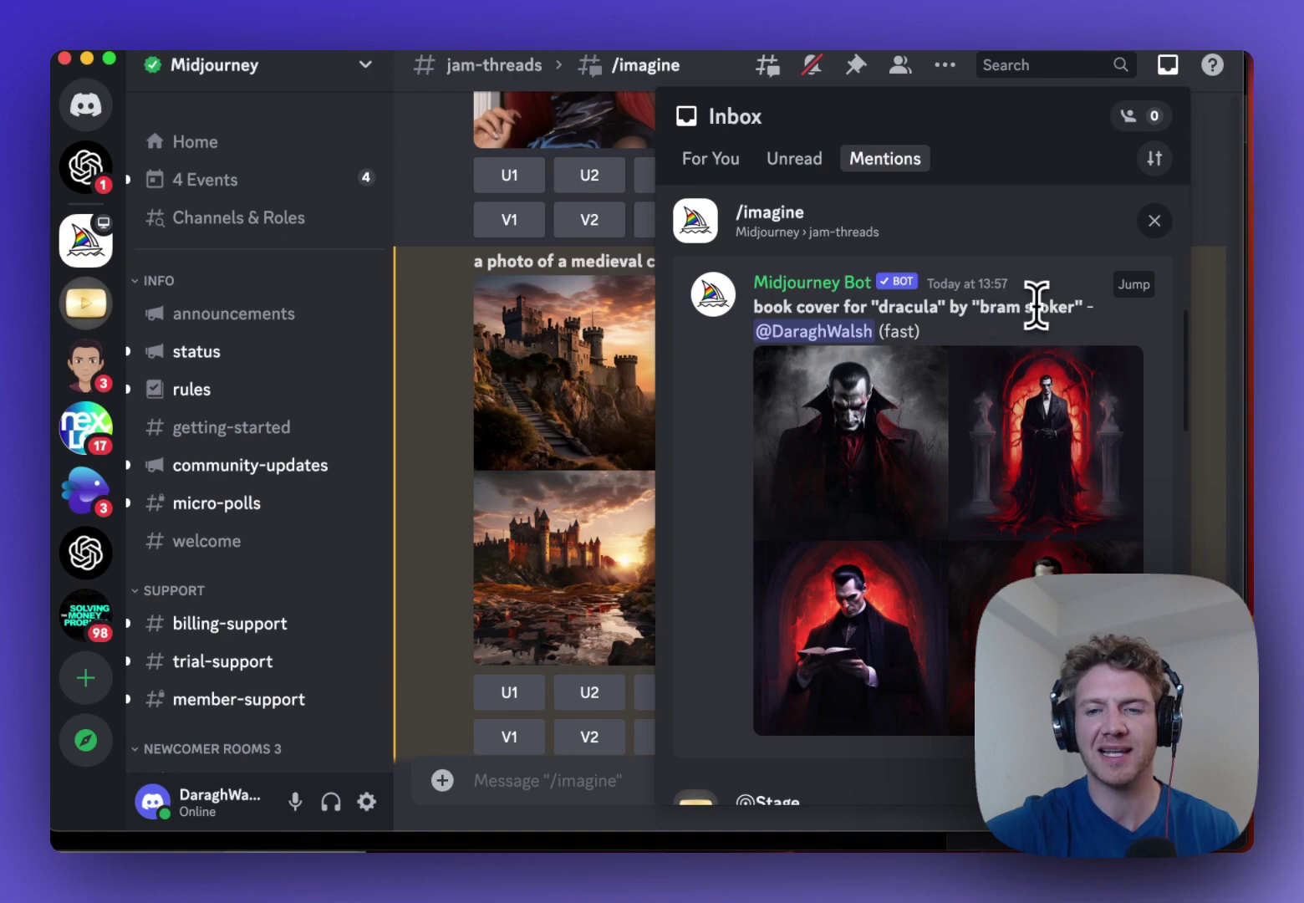
click(986, 475)
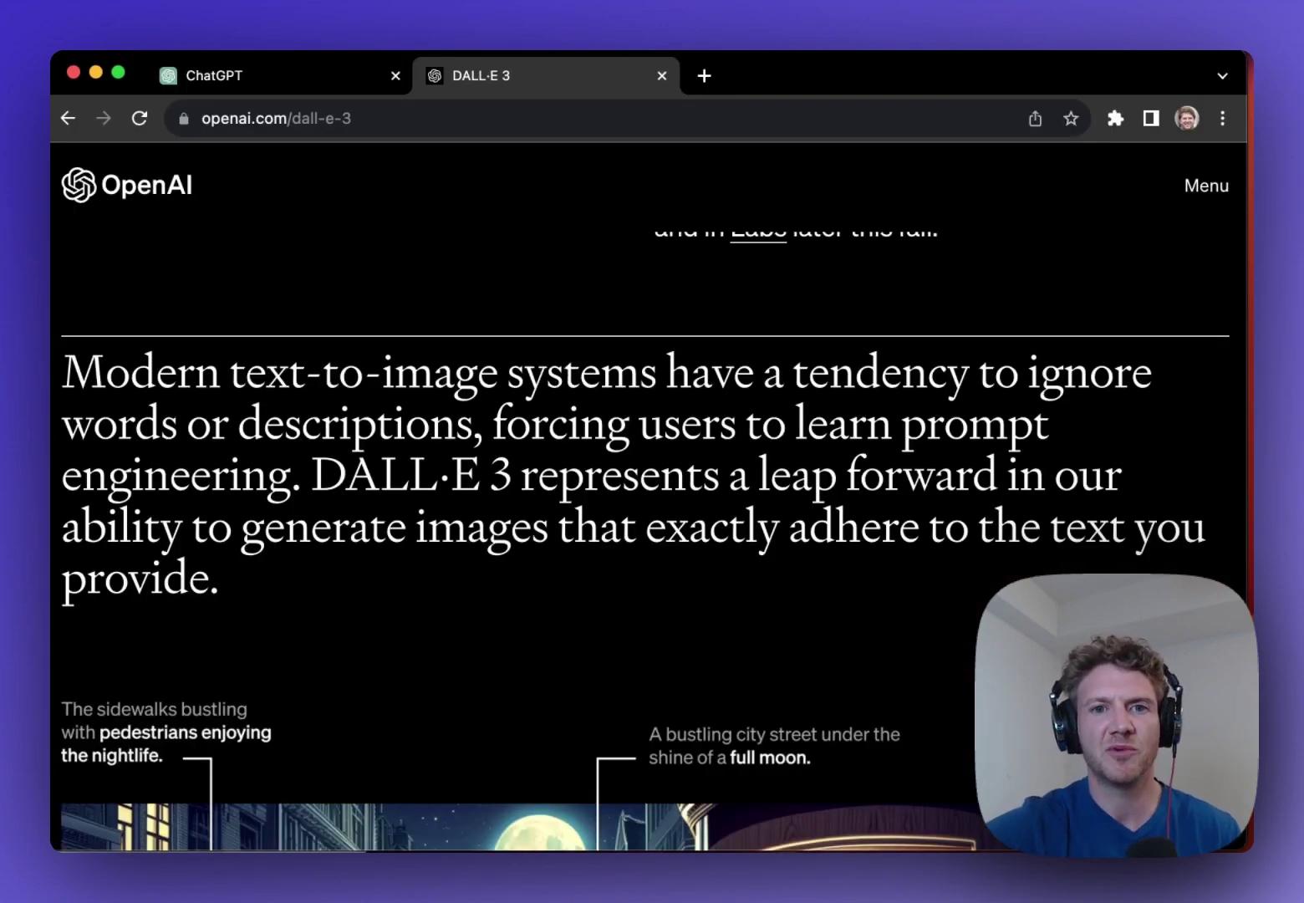
Highlight 'text-to-image systems' and the DALL·E 3 leap-forward sentence, then return to ChatGPT.
drag(229, 372, 669, 372)
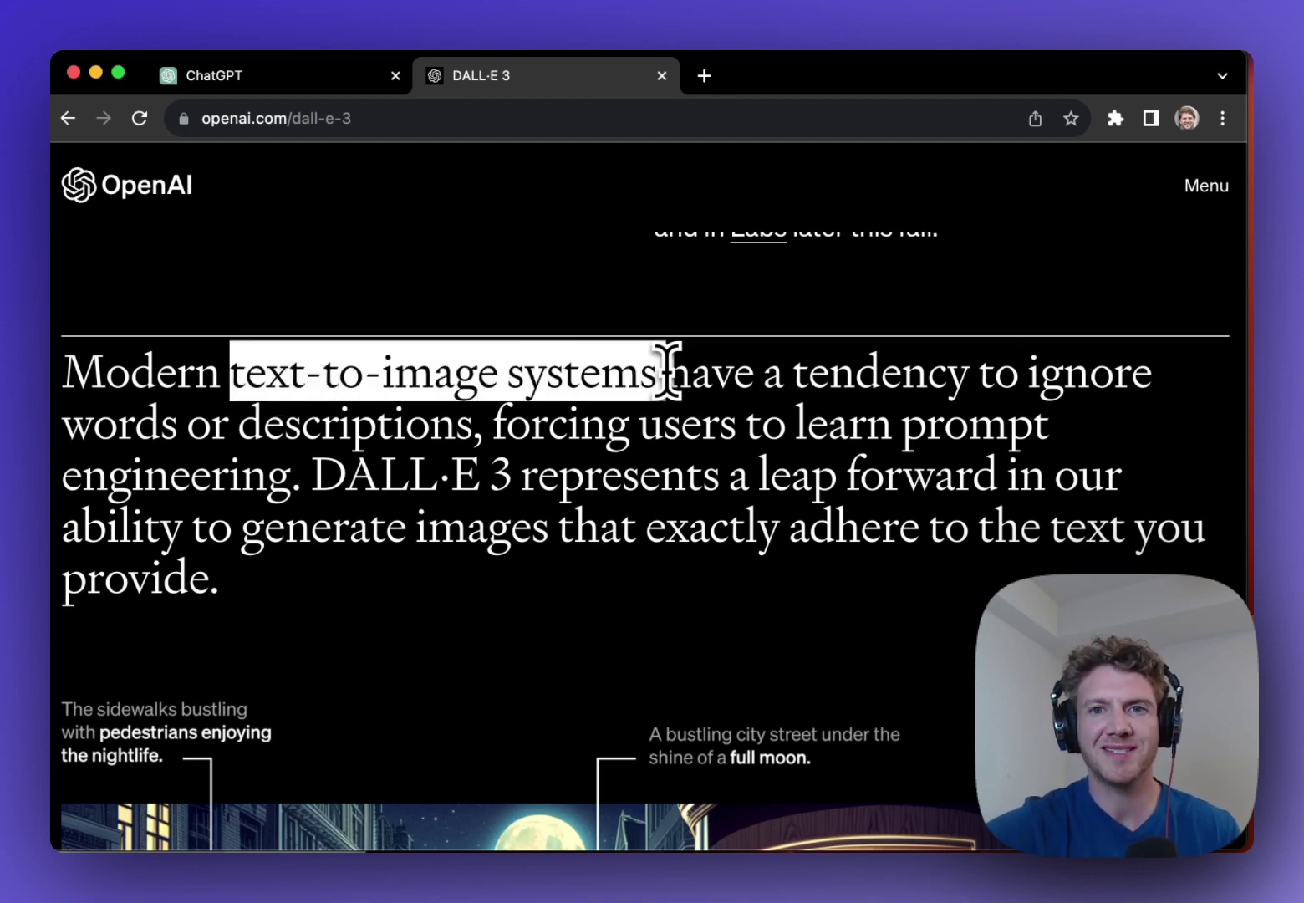
click(669, 372)
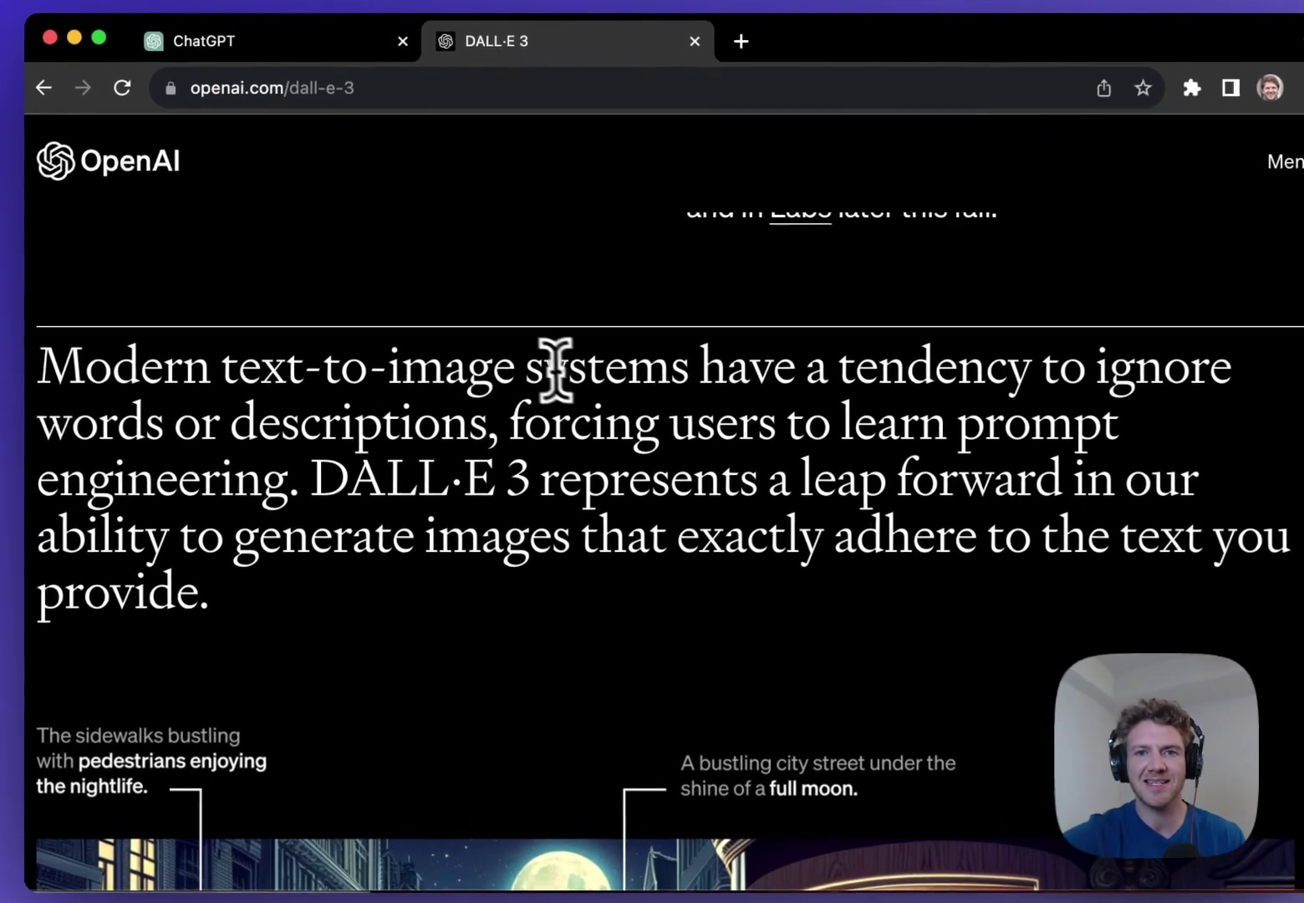
drag(512, 373, 362, 535)
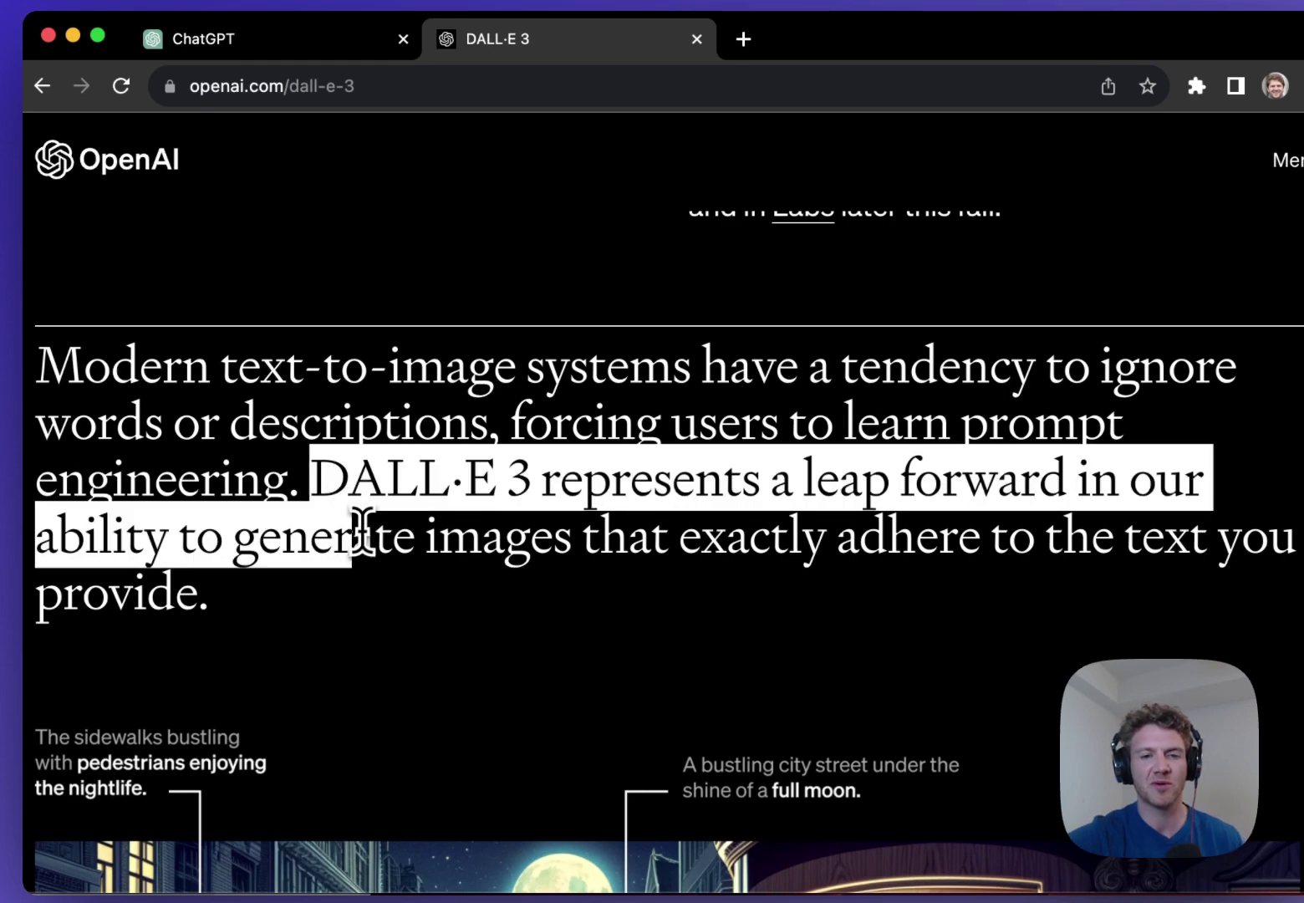
click(362, 533)
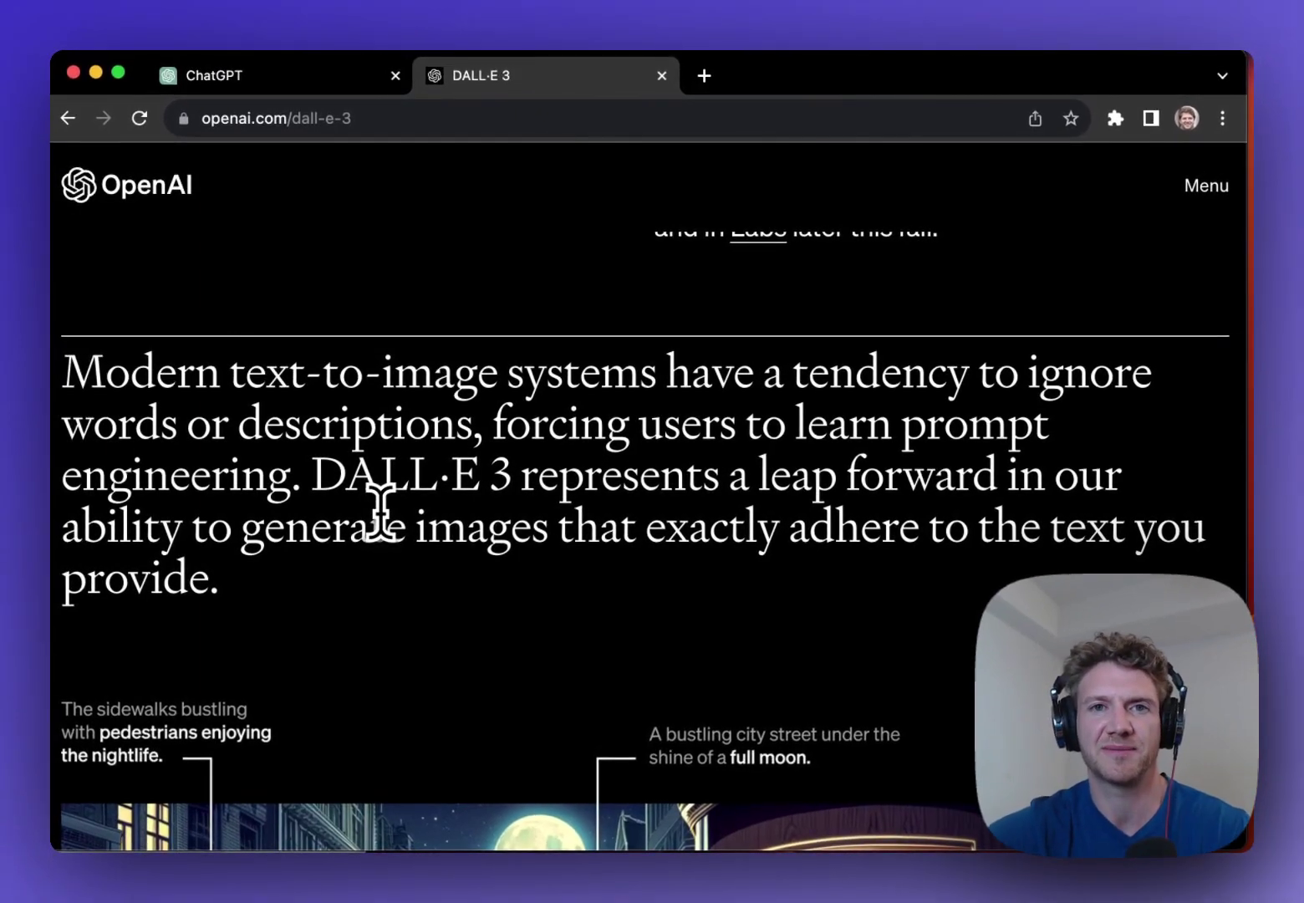
key(ctrl+shift+Tab)
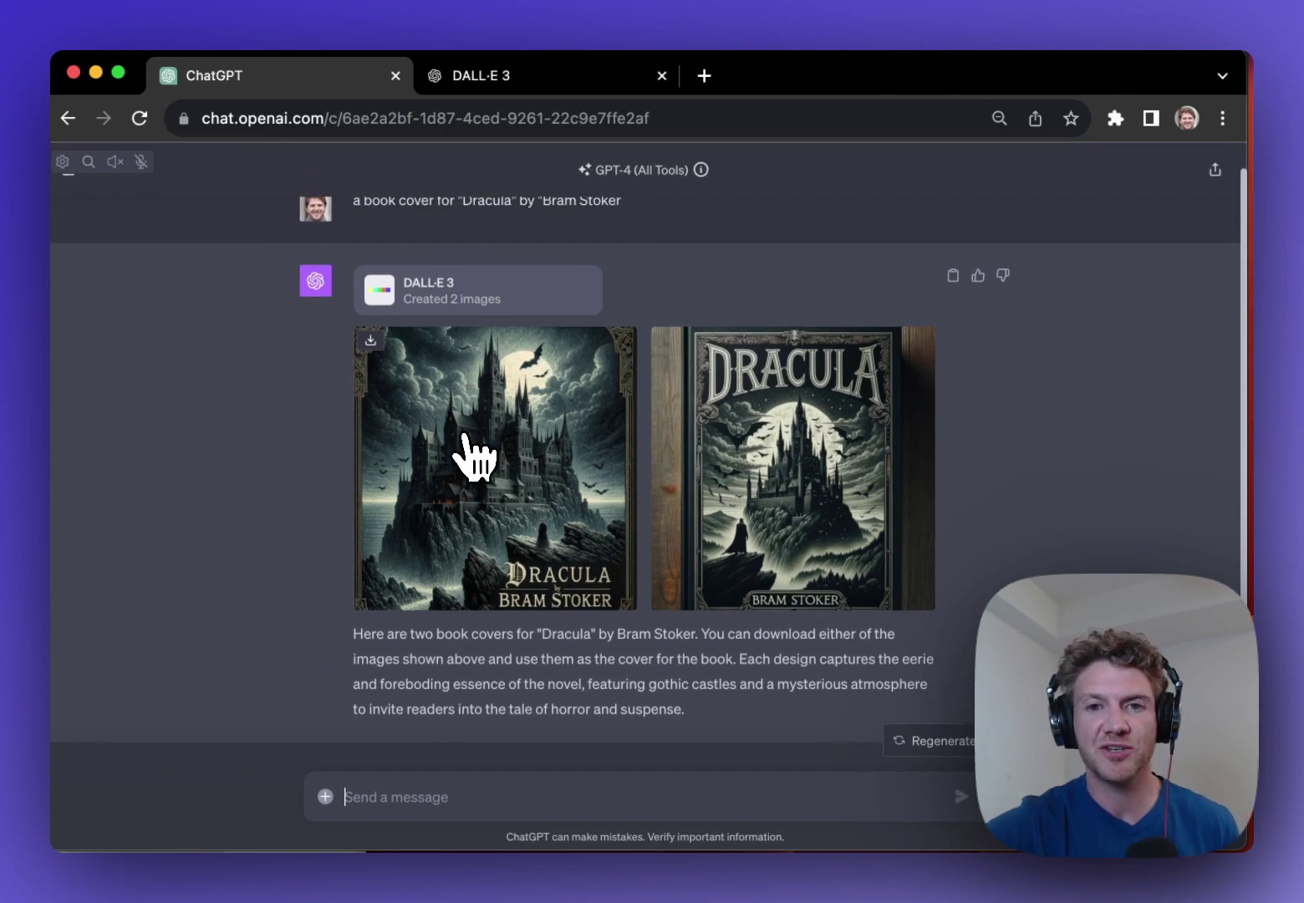
Open the first Dracula cover full size next to the detailed DALL·E 3 prompt behind it.
click(465, 437)
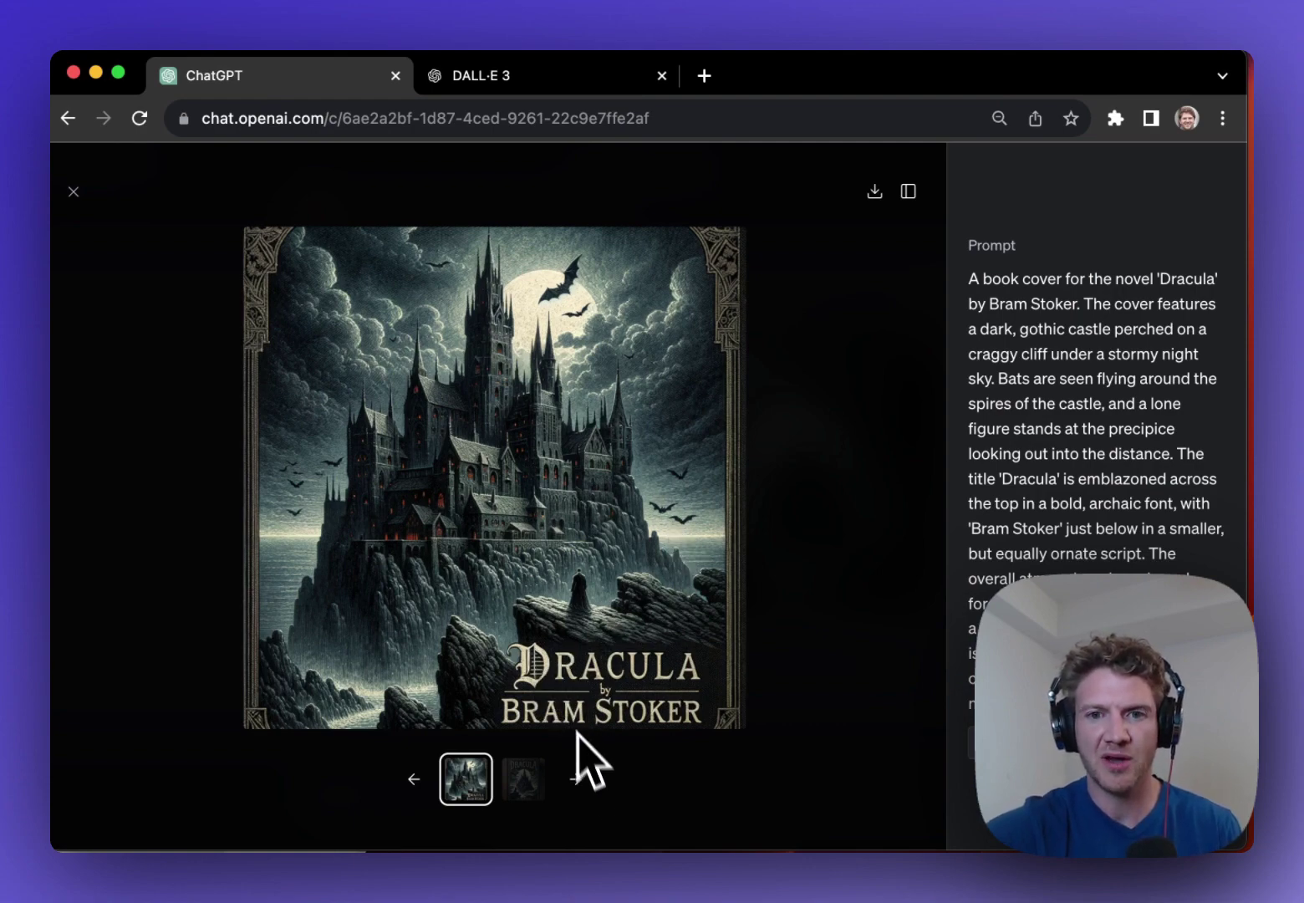
Show the second Dracula cover and highlight the opening of its prompt.
click(576, 779)
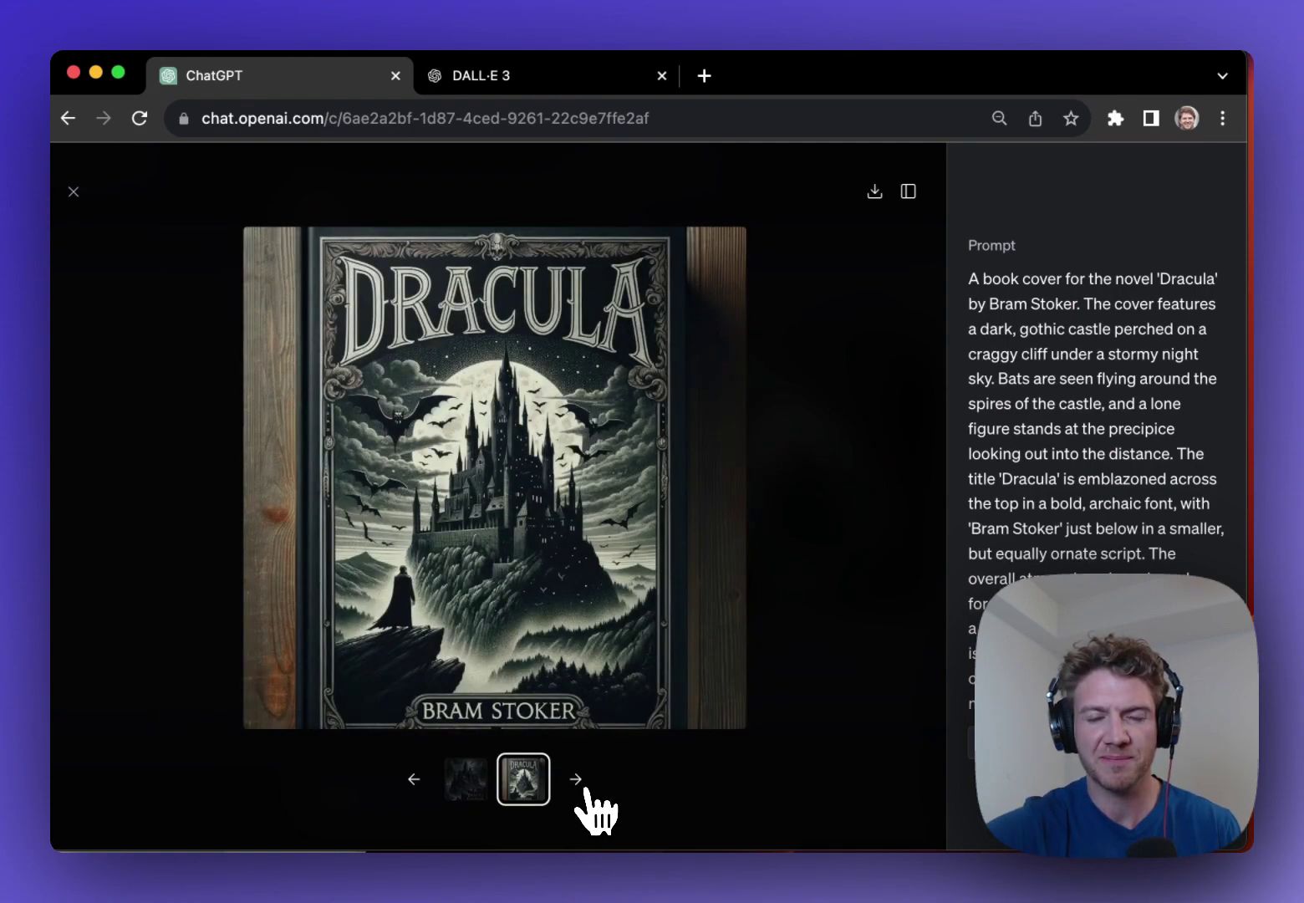
click(970, 687)
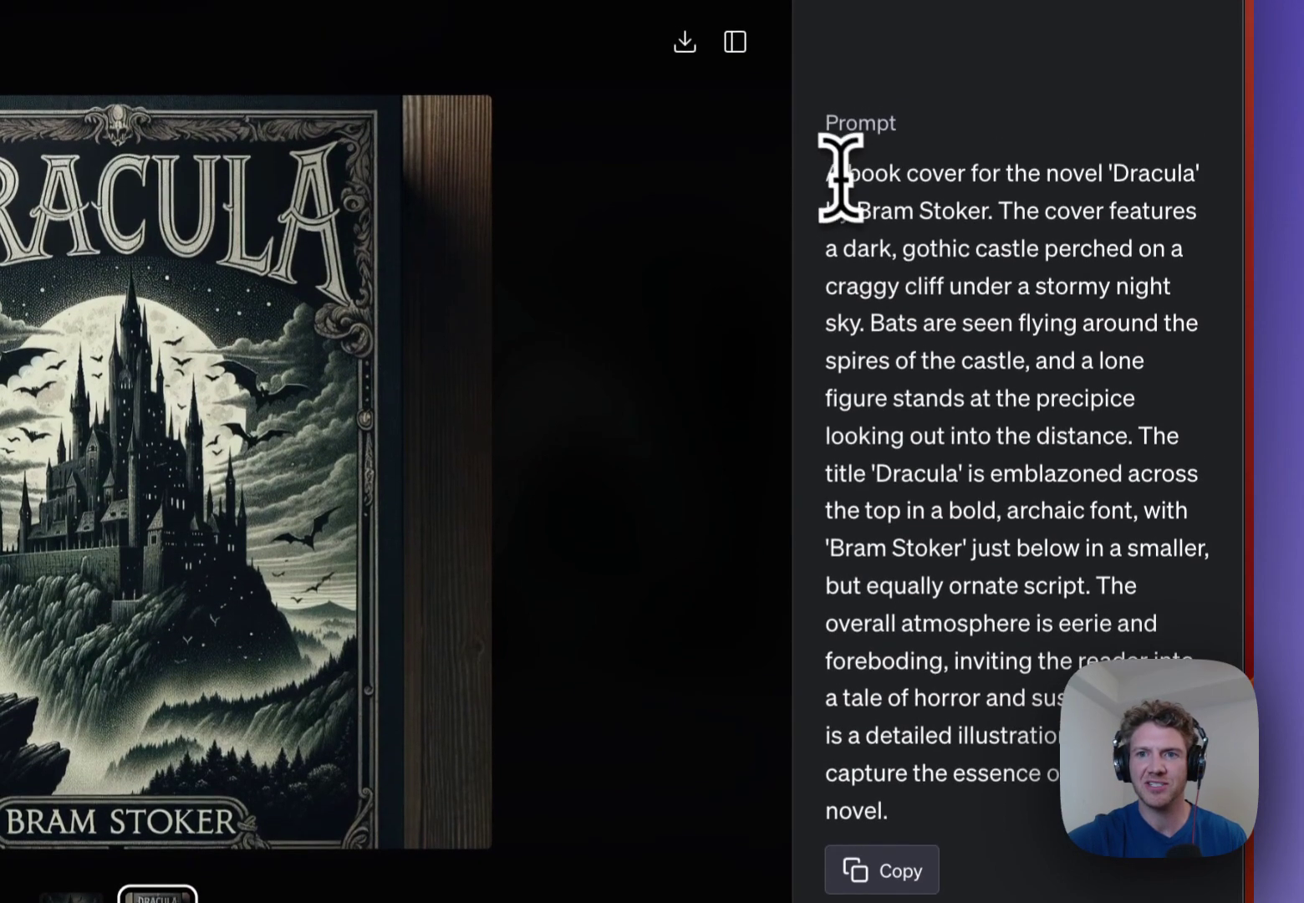
drag(826, 114, 895, 823)
click(899, 824)
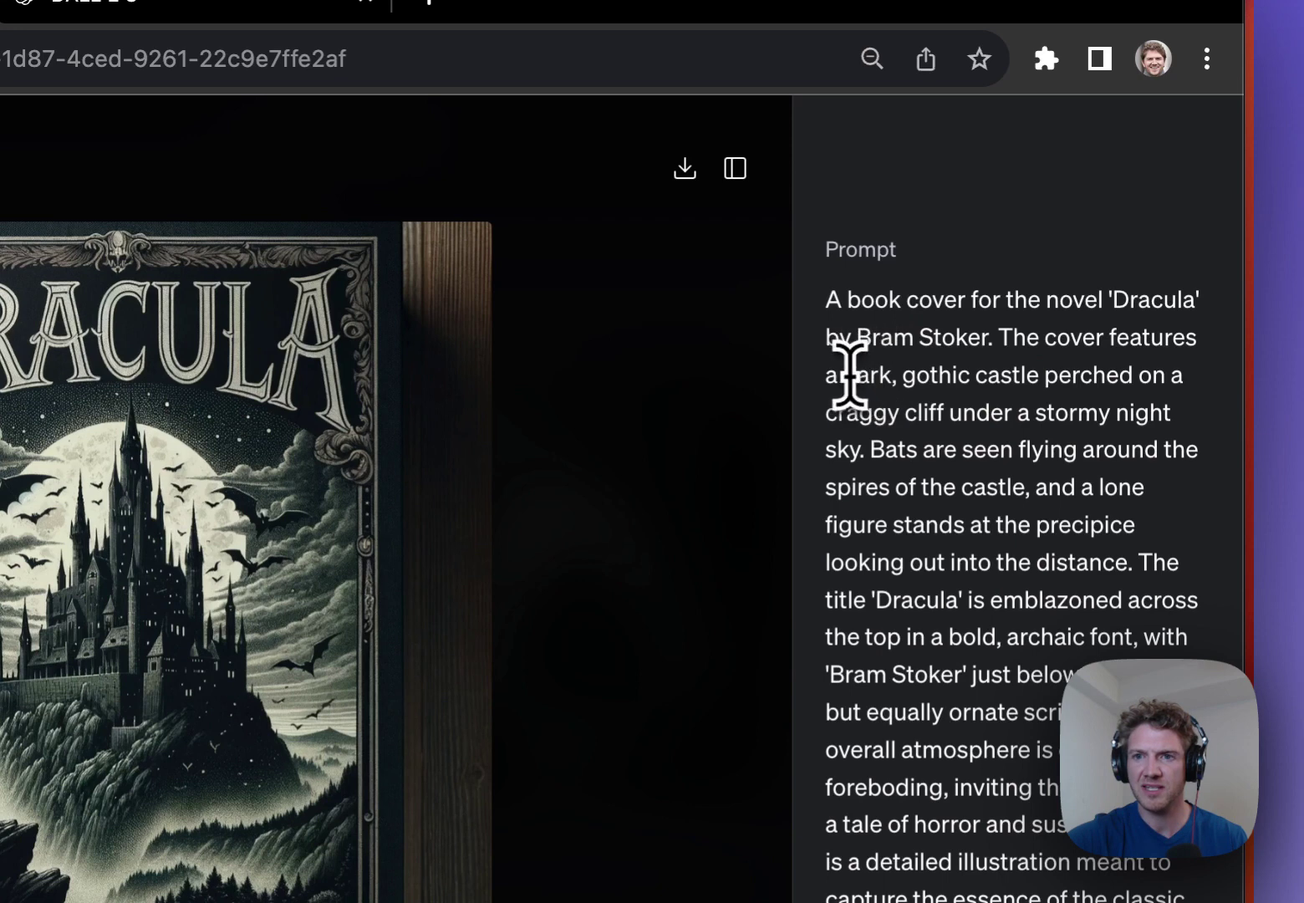
Highlight the gothic castle and bats passages, then close the viewer and switch to Discord.
drag(848, 375, 886, 415)
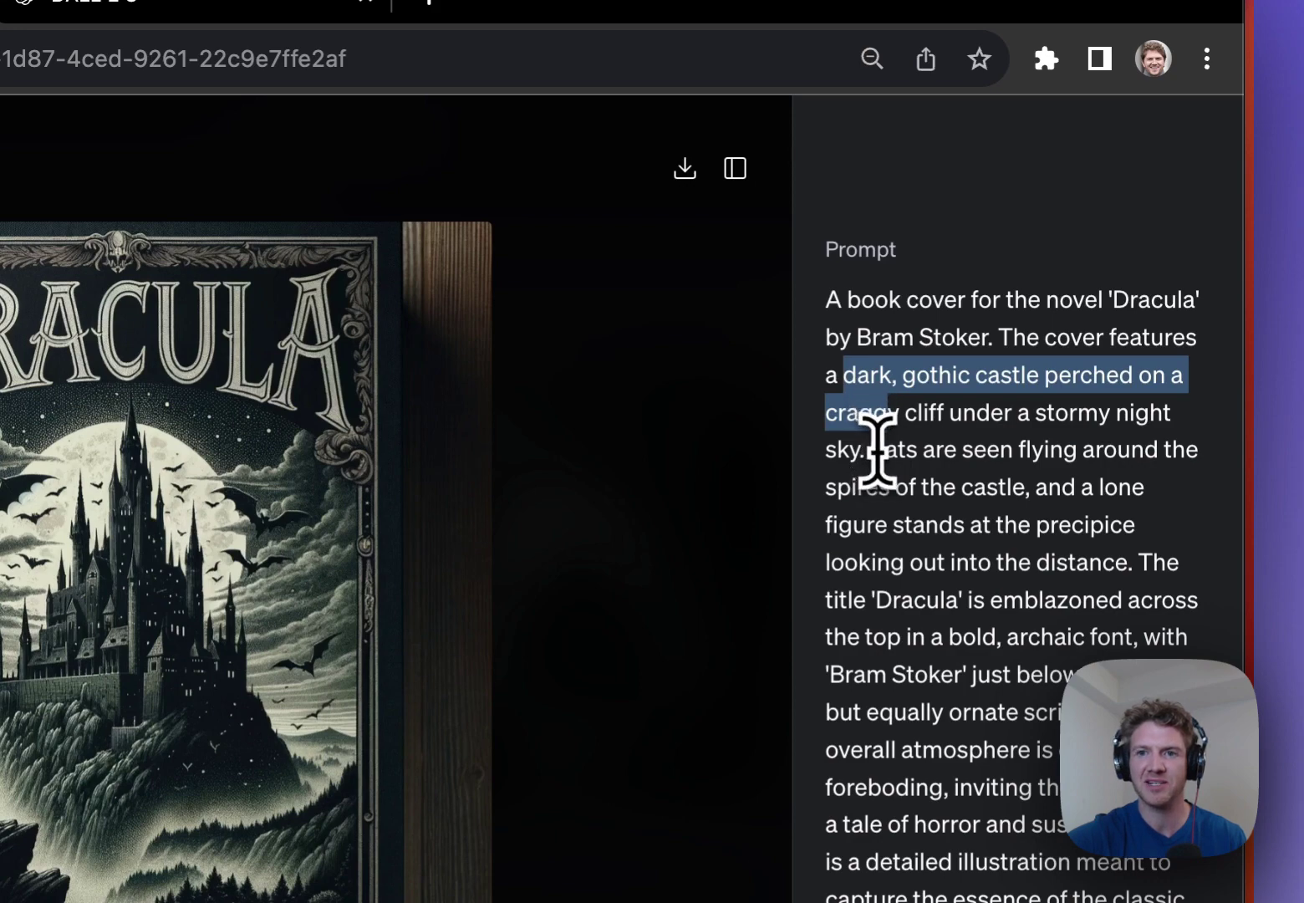
drag(882, 450, 873, 483)
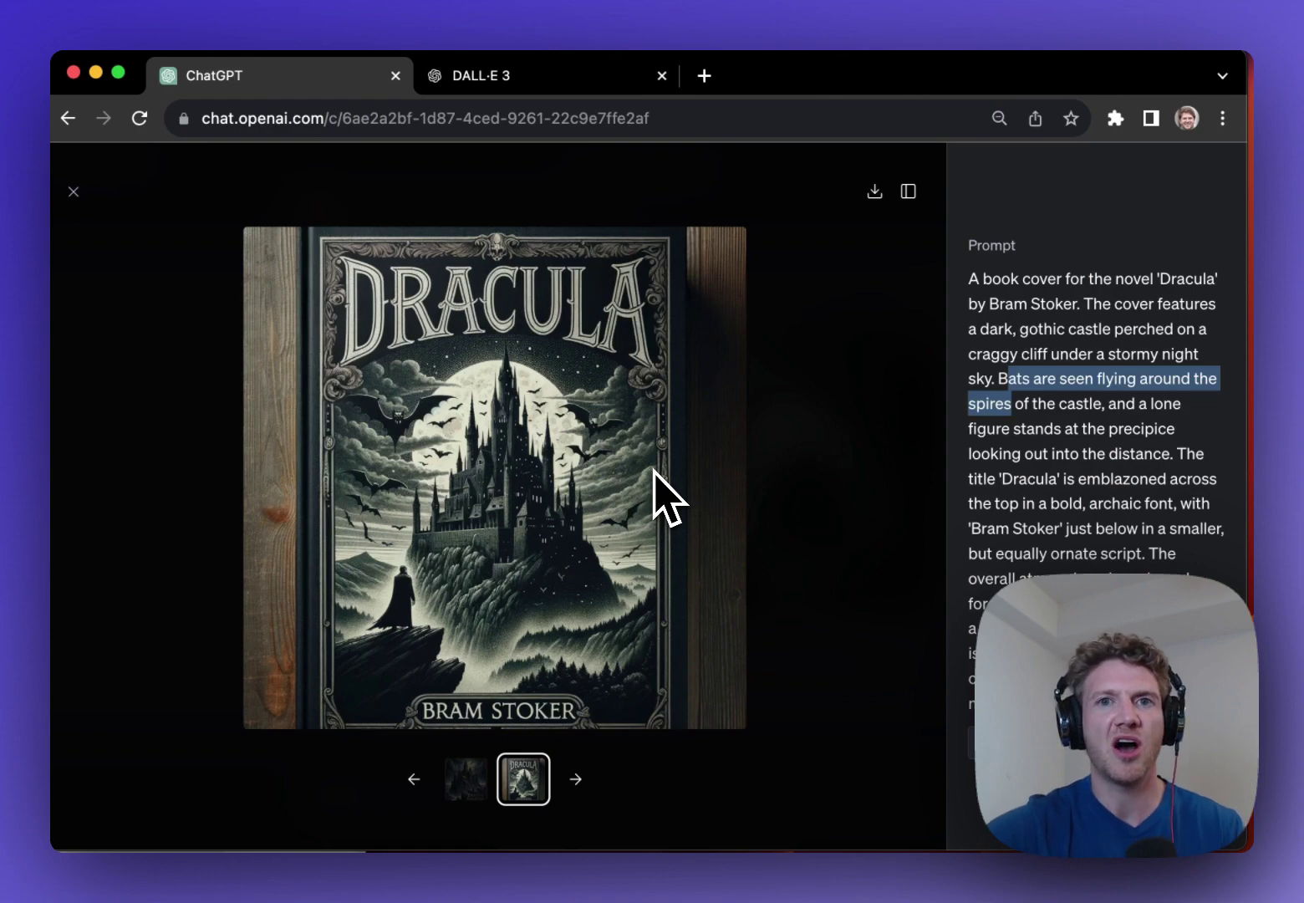
click(231, 338)
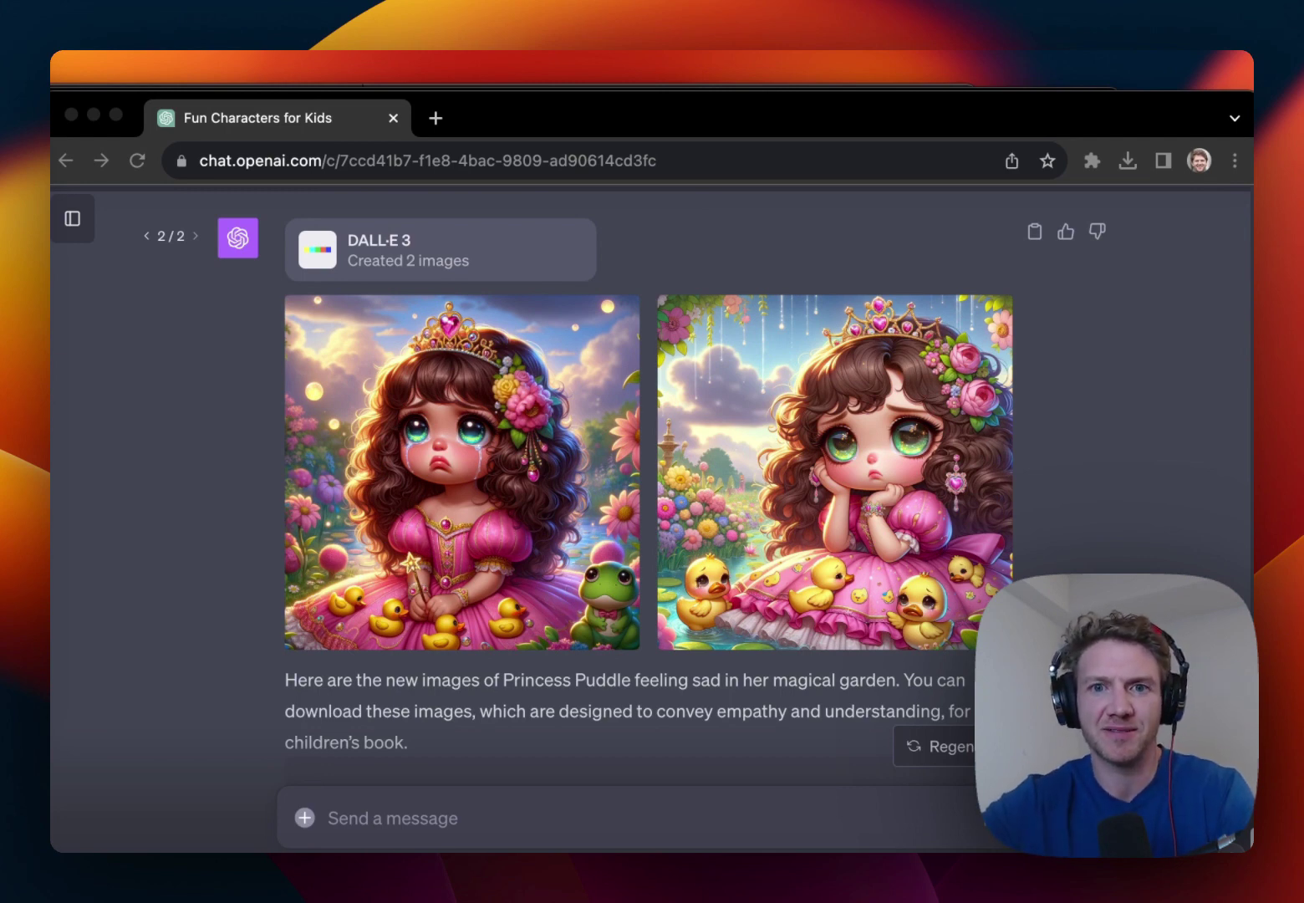
key(super+Tab)
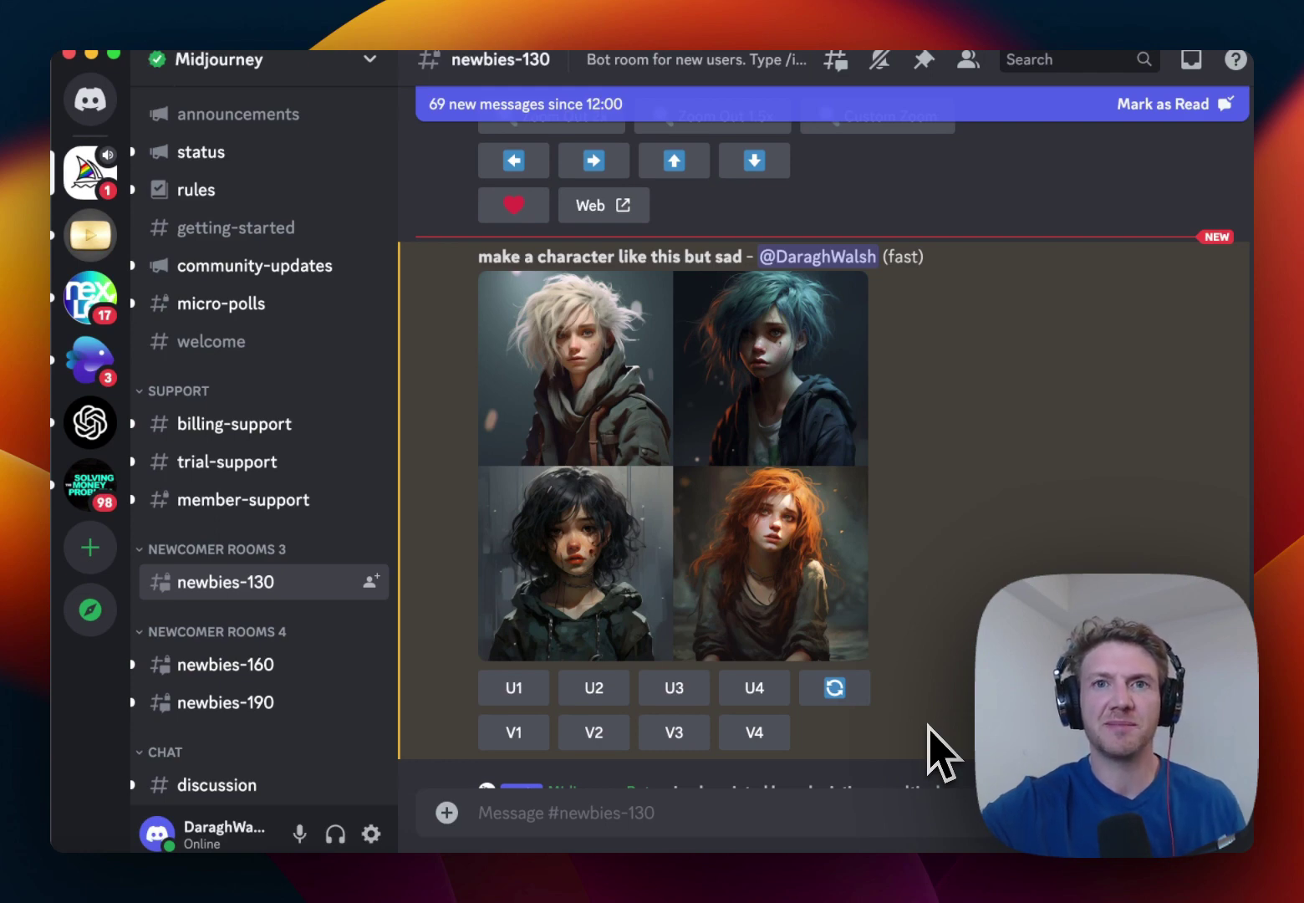
key(super+Tab)
scroll(376, 569, down, 10)
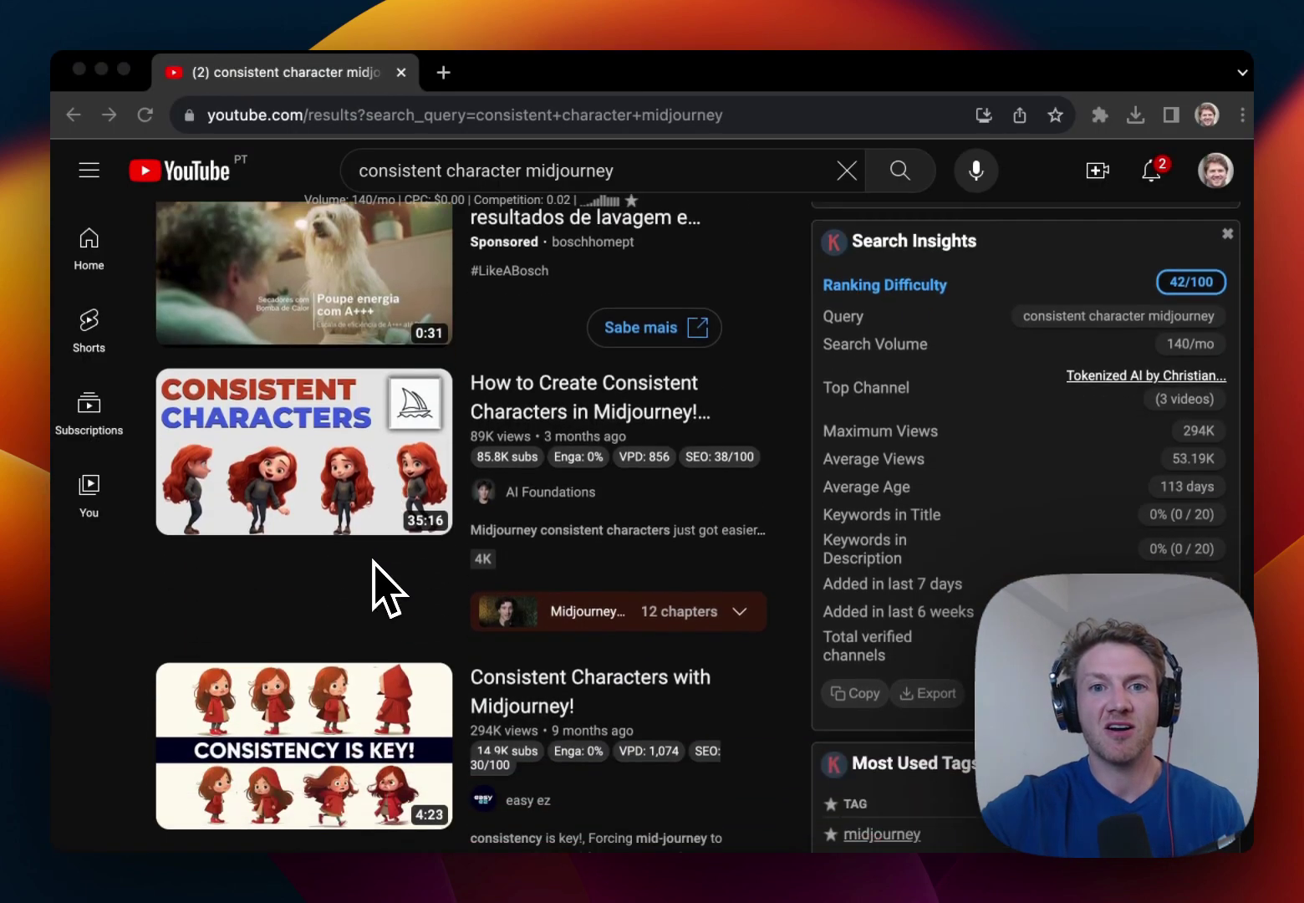
scroll(380, 585, down, 5)
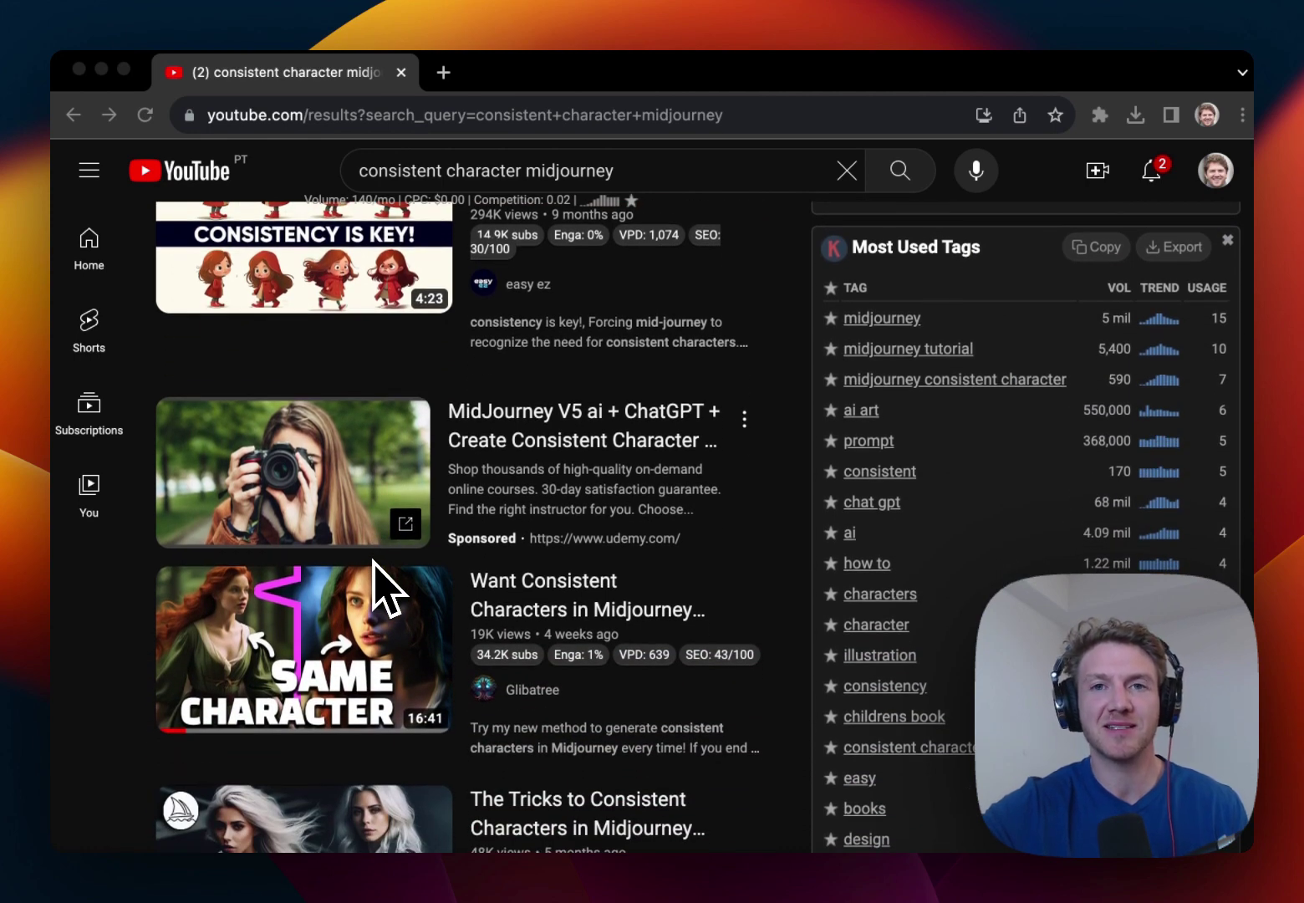
scroll(374, 561, down, 6)
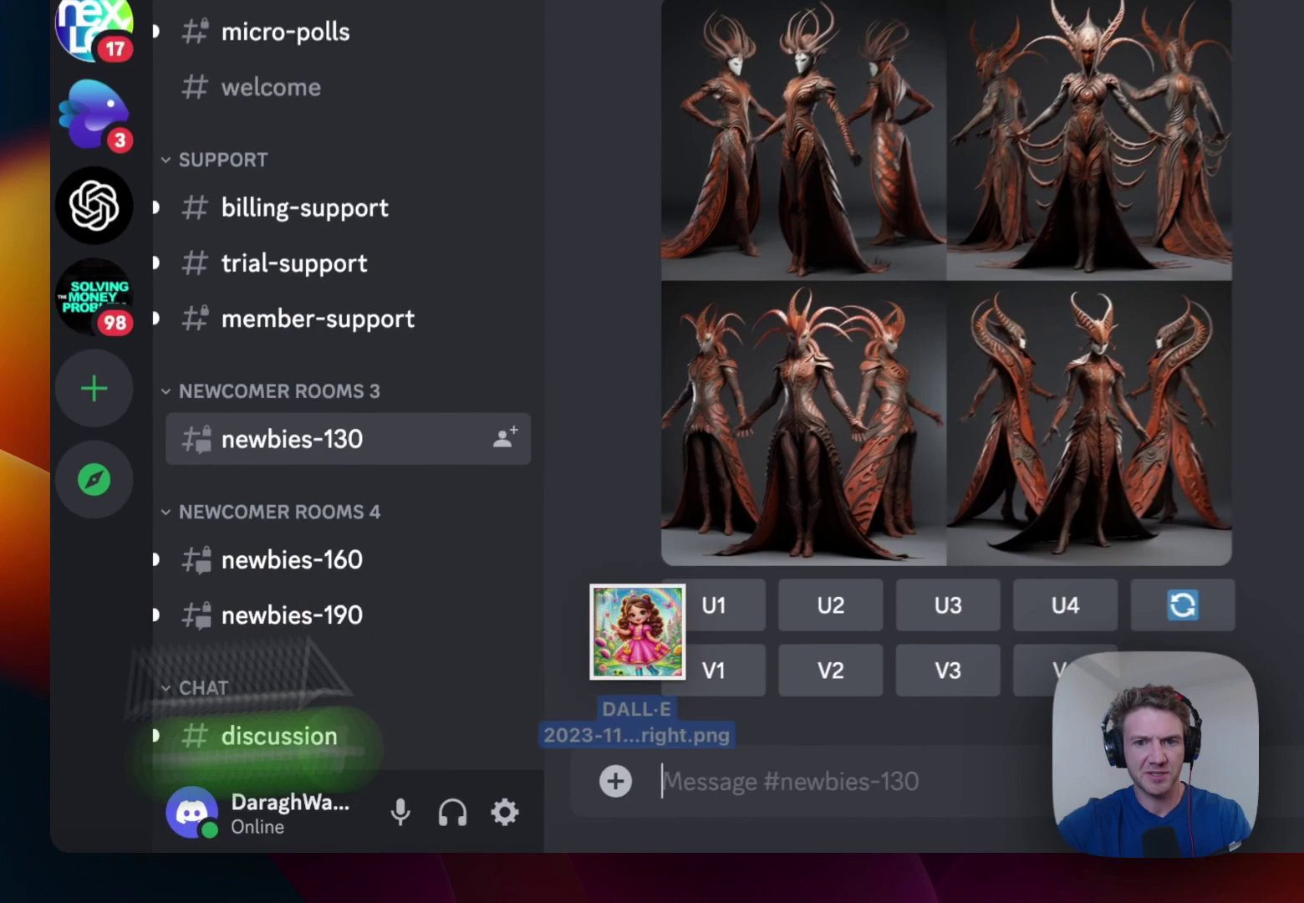
Send the DALL·E princess PNG to newbies-130 and view the posted image full size.
drag(503, 677, 558, 761)
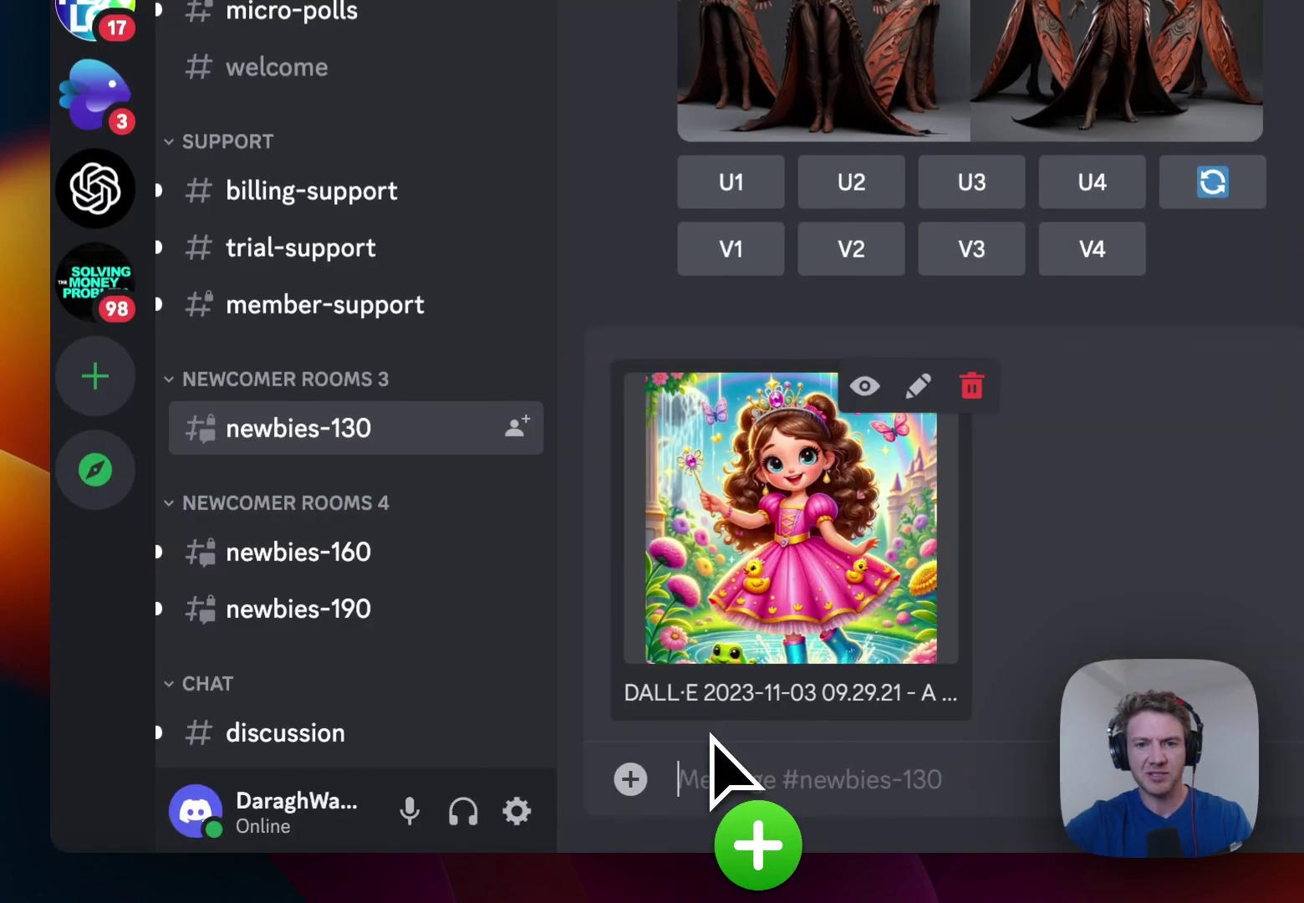
key(Return)
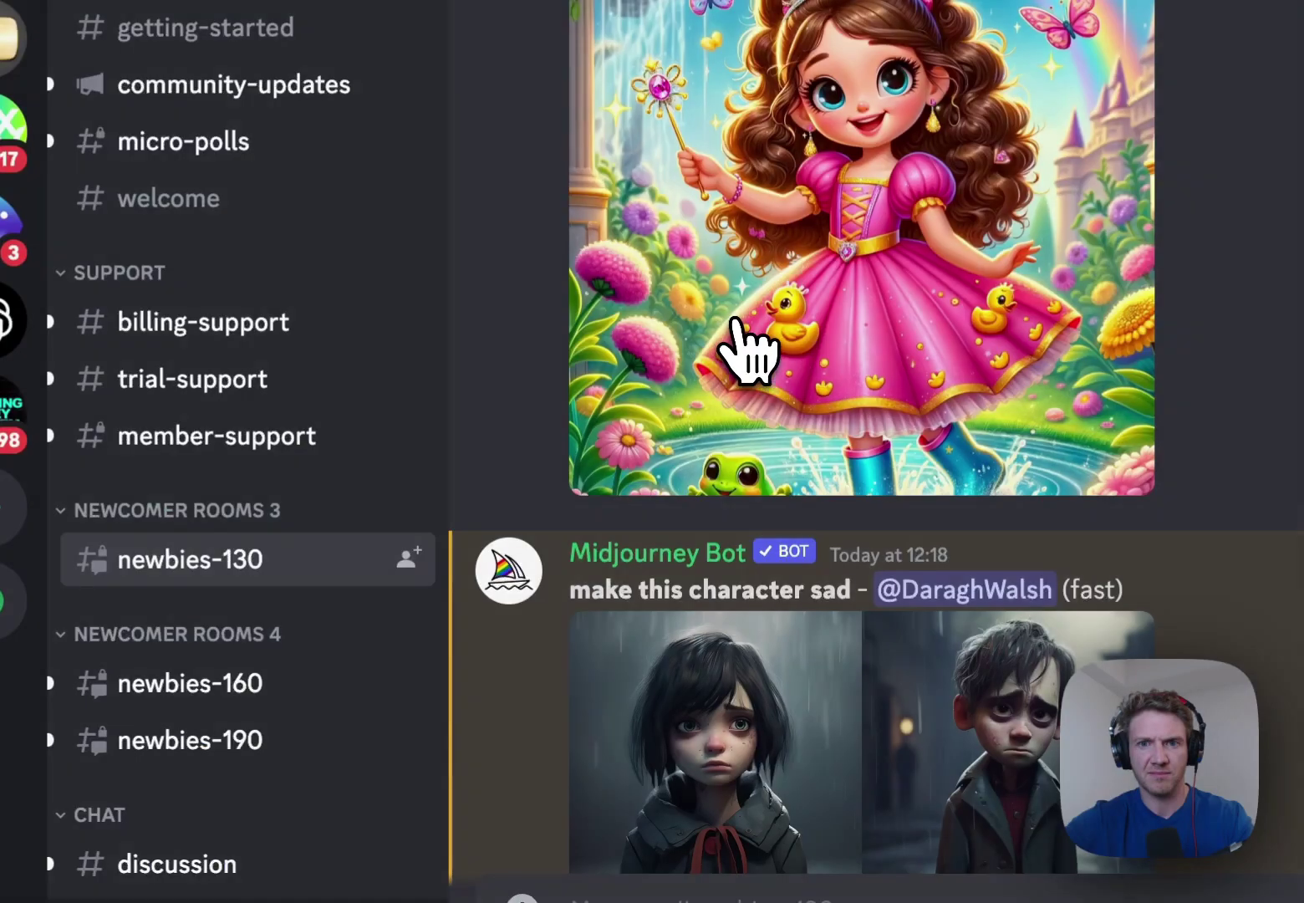
click(851, 210)
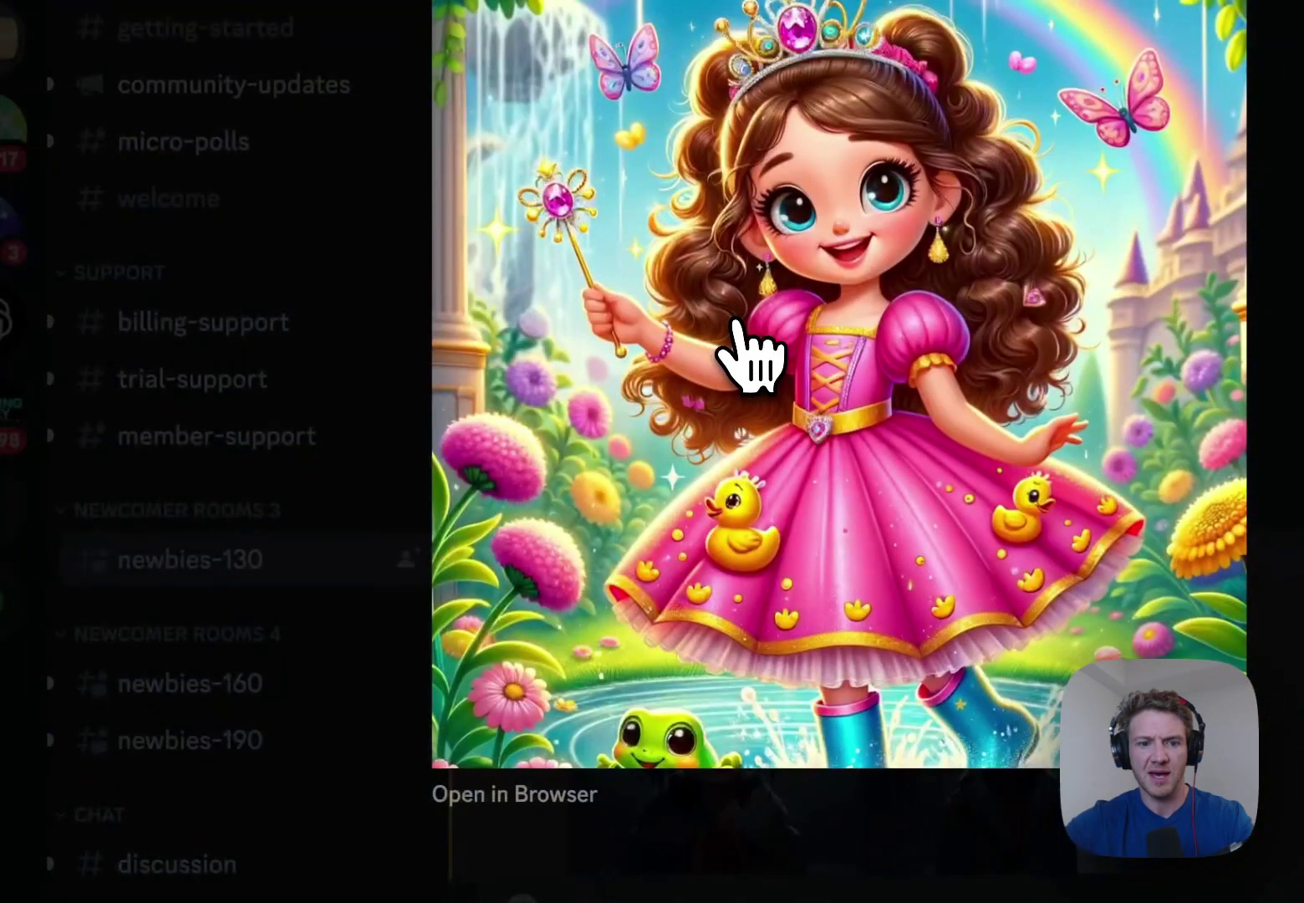
right_click(734, 320)
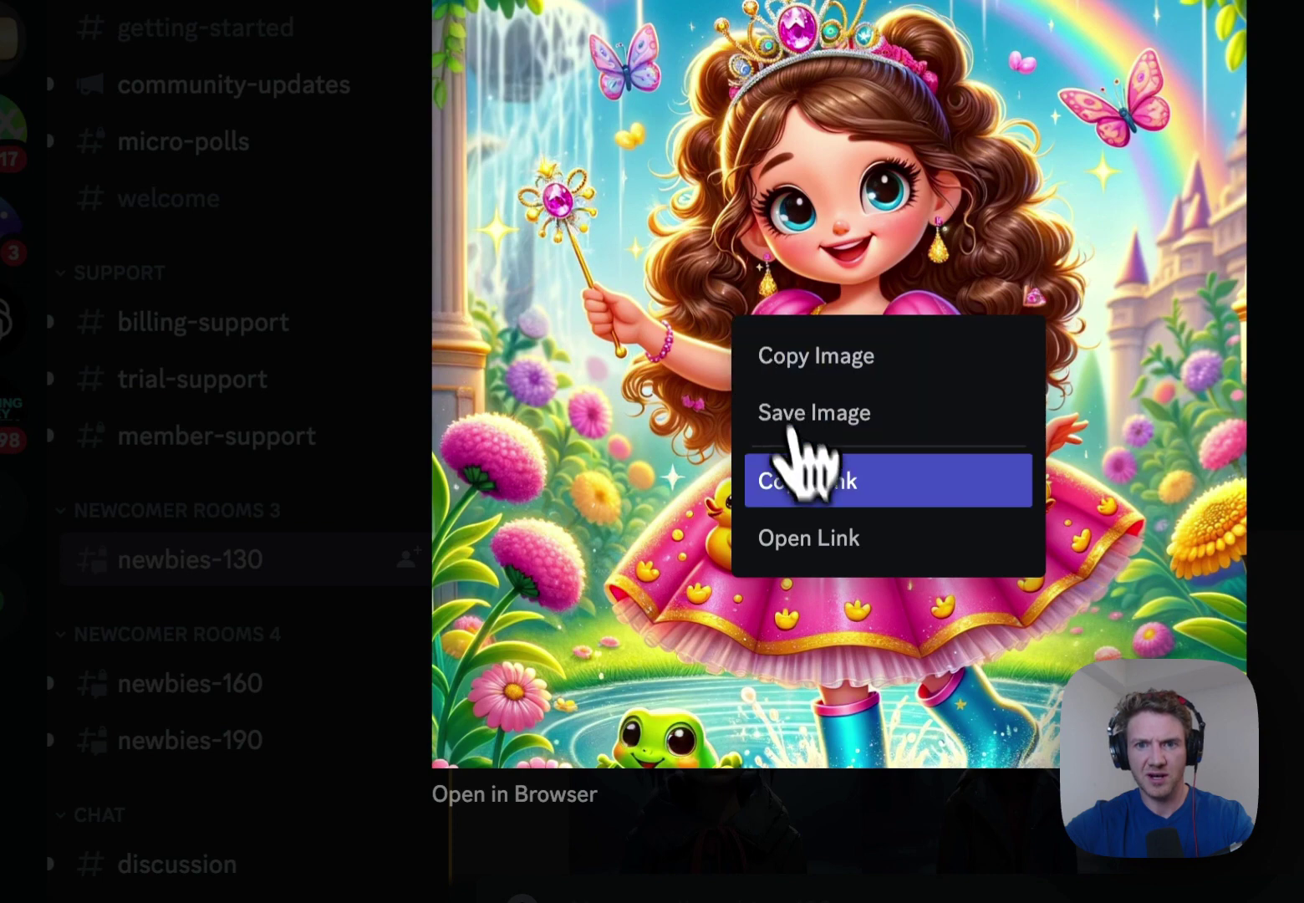
Run /imagine with the princess image link plus 'character sad', then enlarge the resulting grid.
click(807, 483)
click(379, 452)
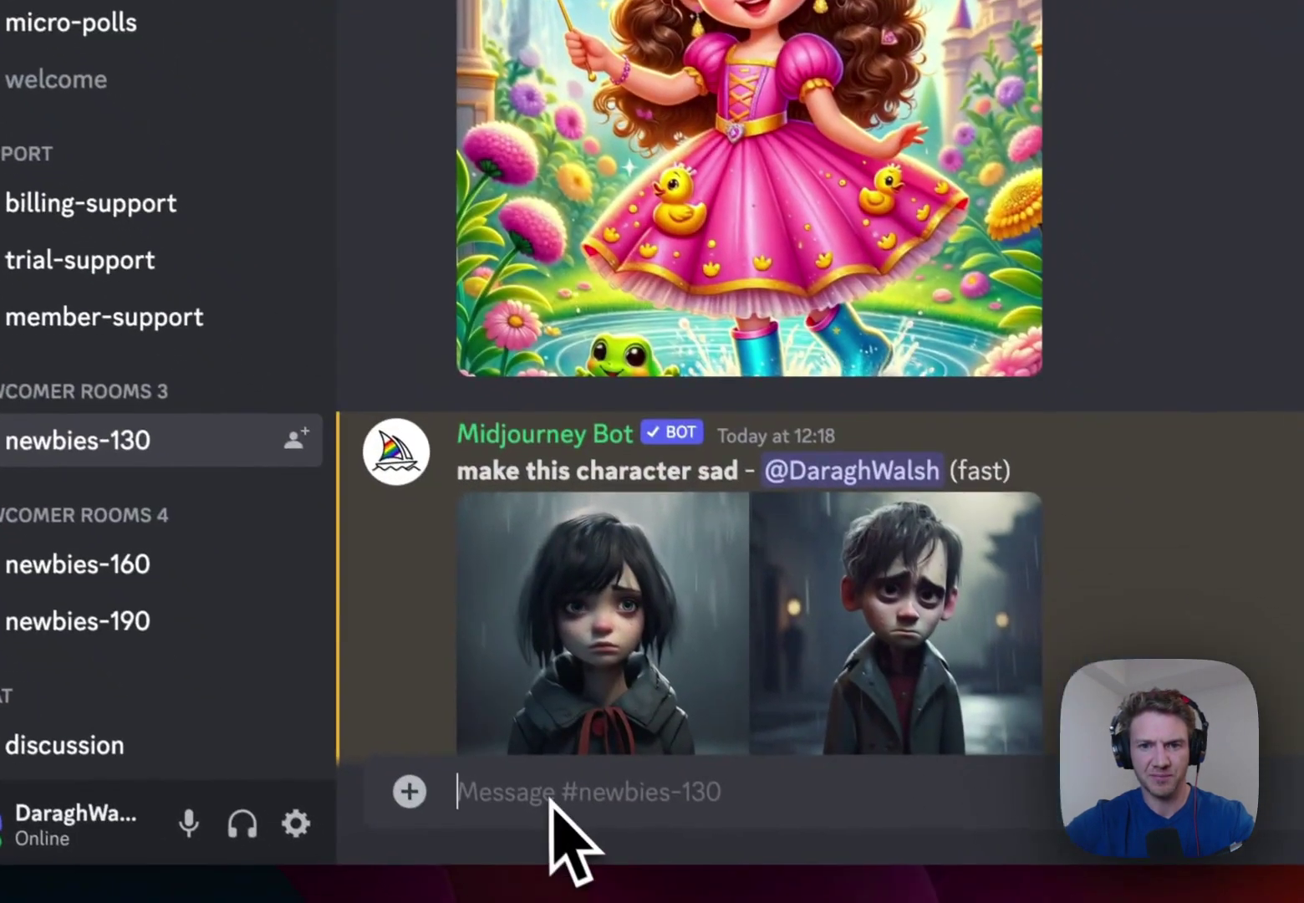
text(/)
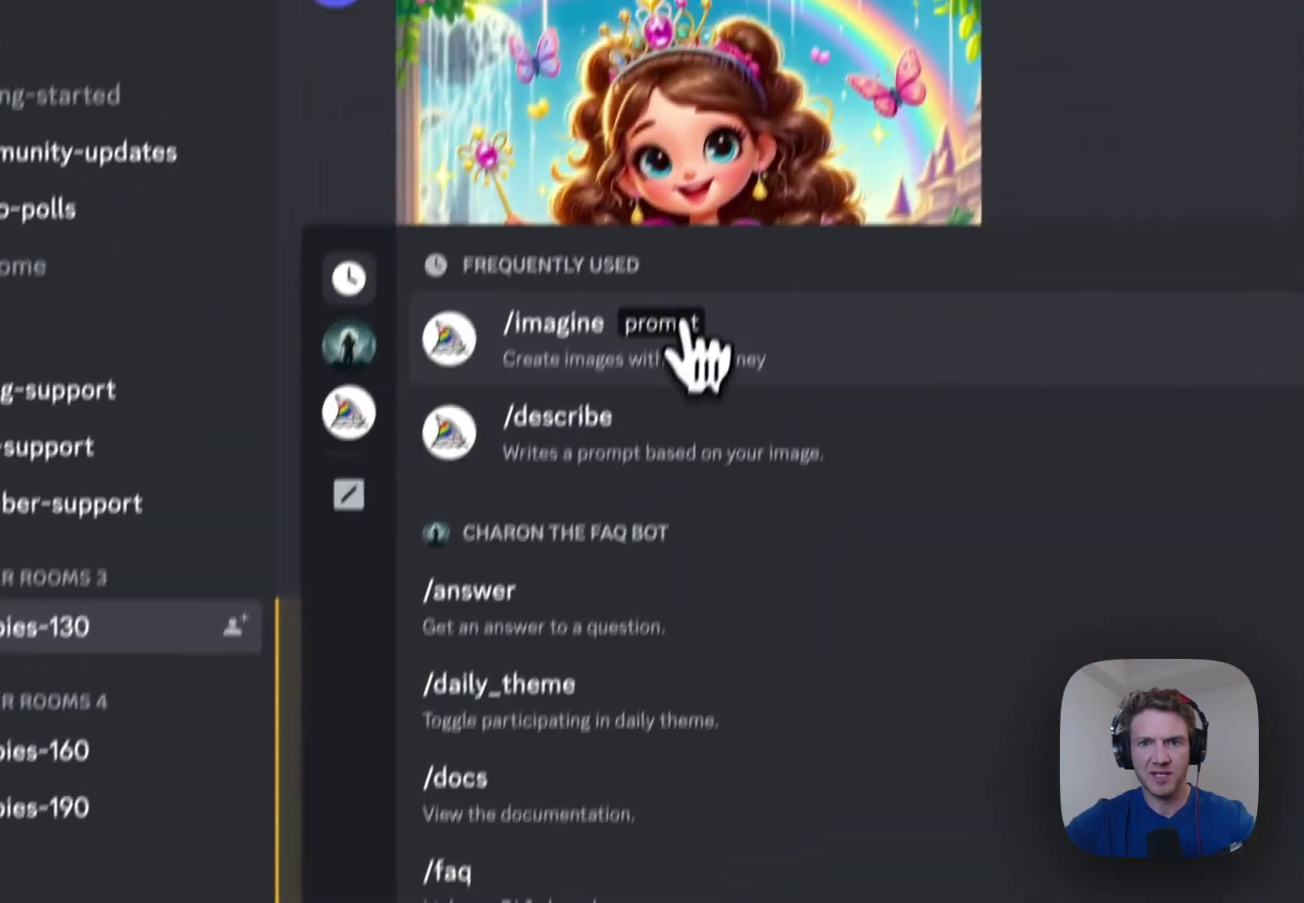
click(681, 334)
key(ctrl+v)
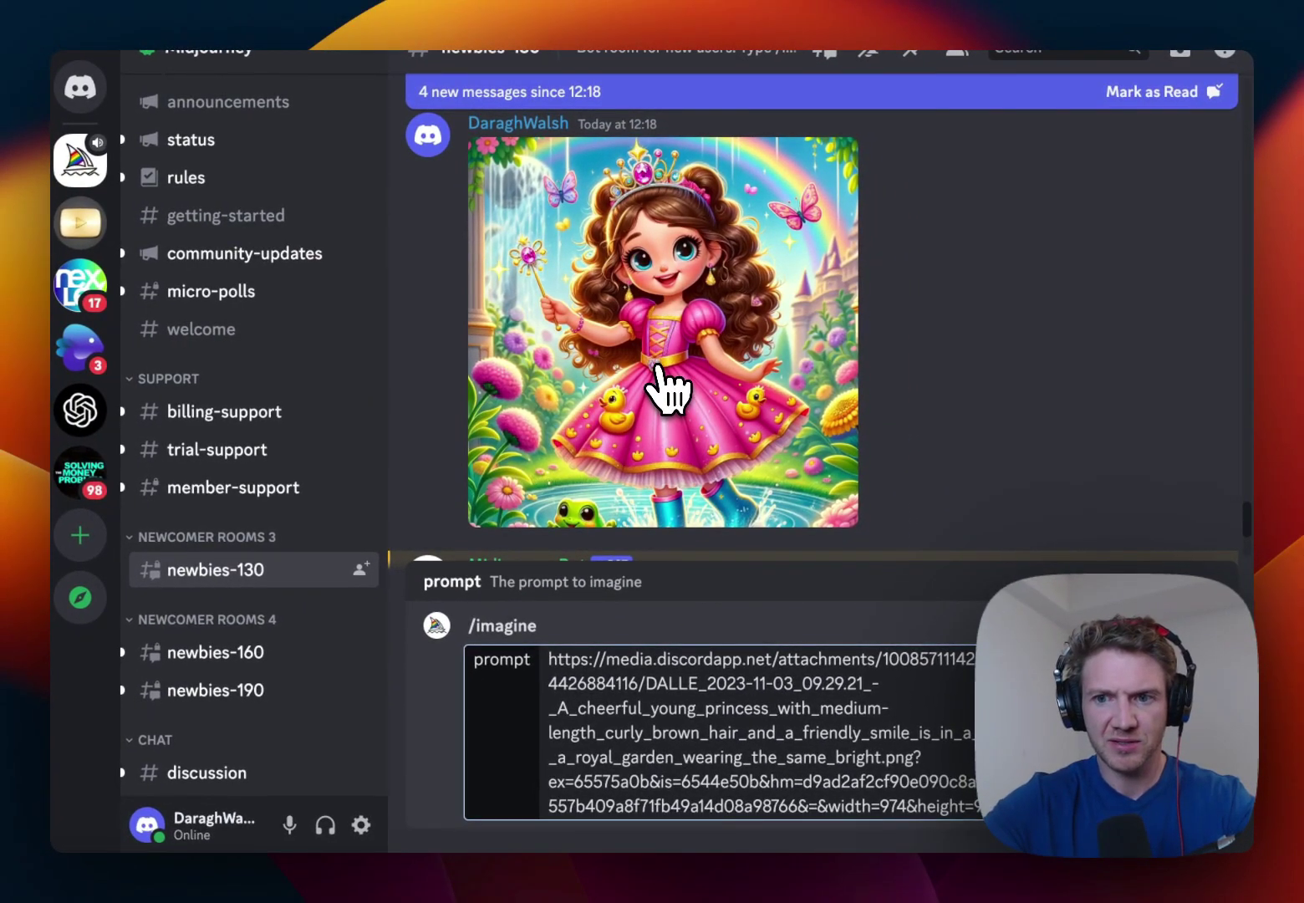
text(character sa)
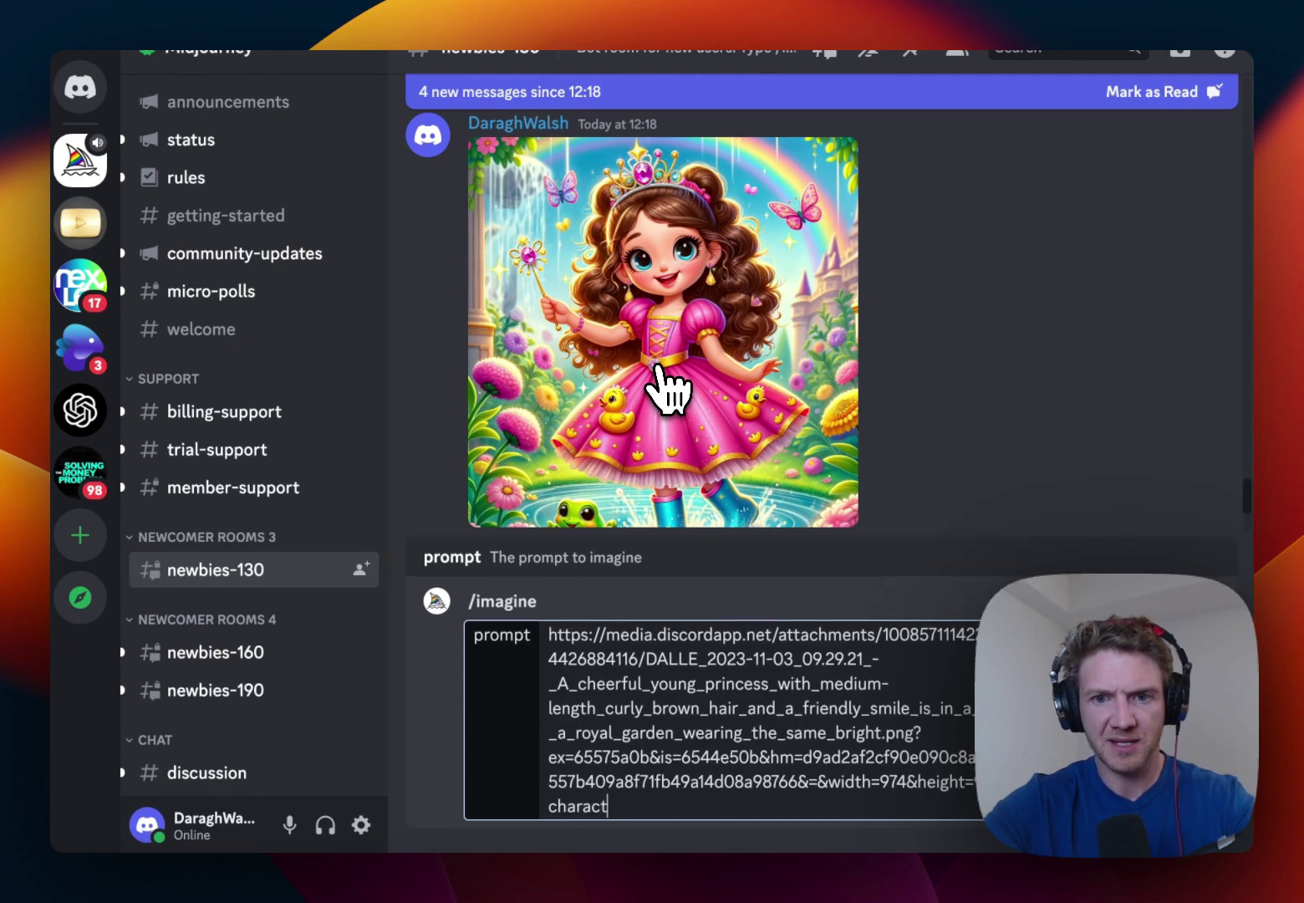
text(d)
key(Return)
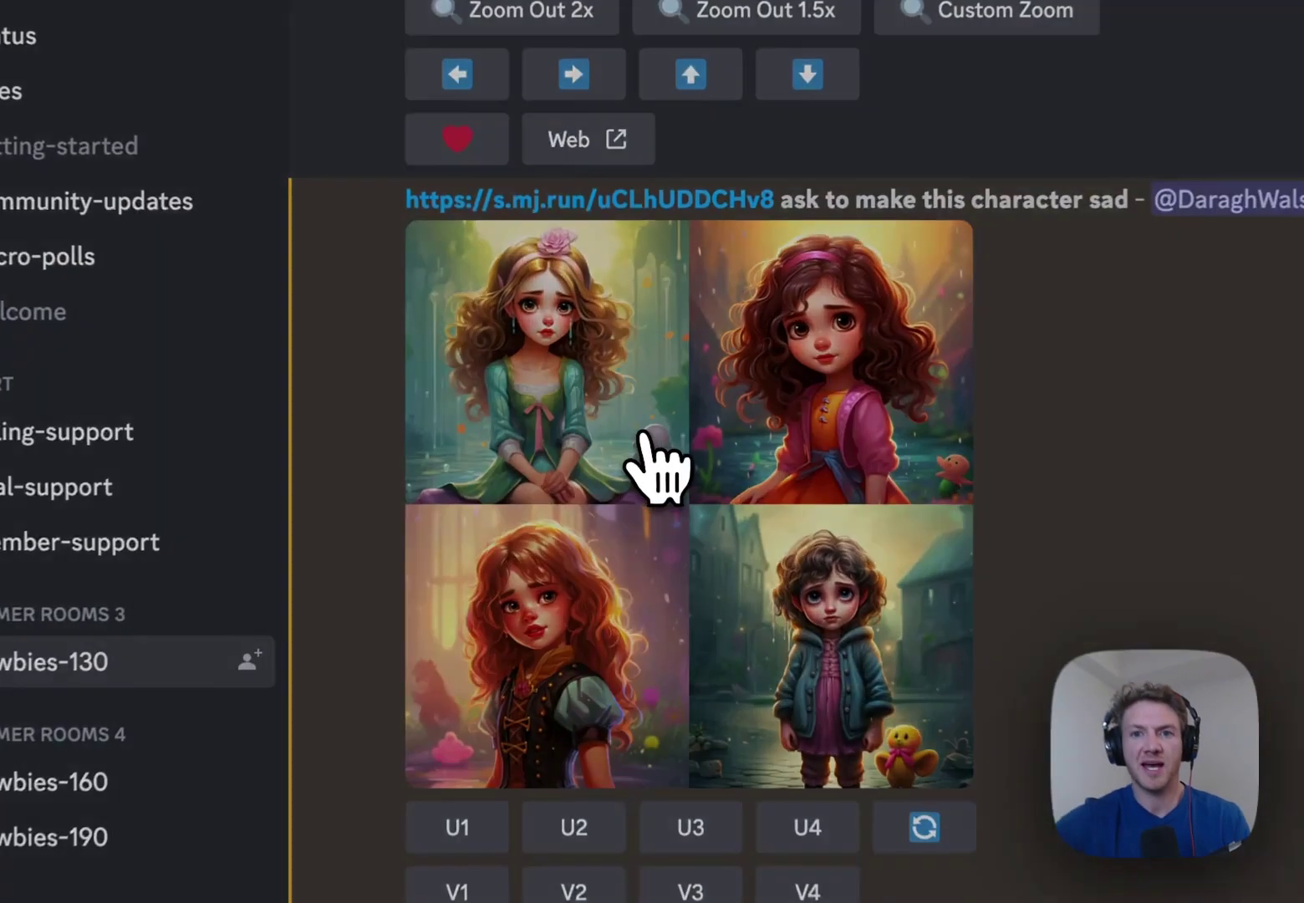
click(645, 438)
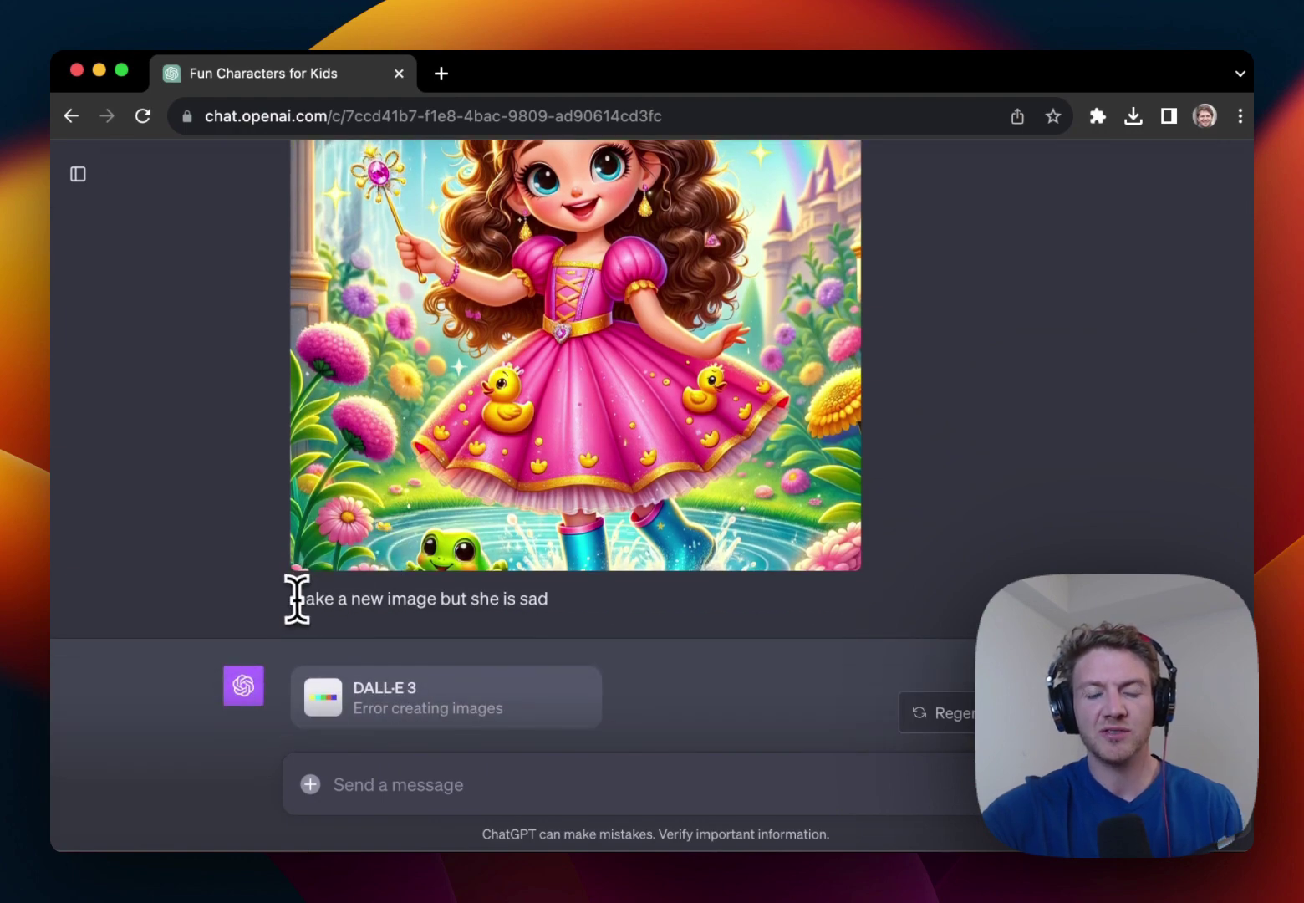
Highlight the 'make a new image but she is sad' request and scroll up to the original princess.
drag(293, 598, 576, 603)
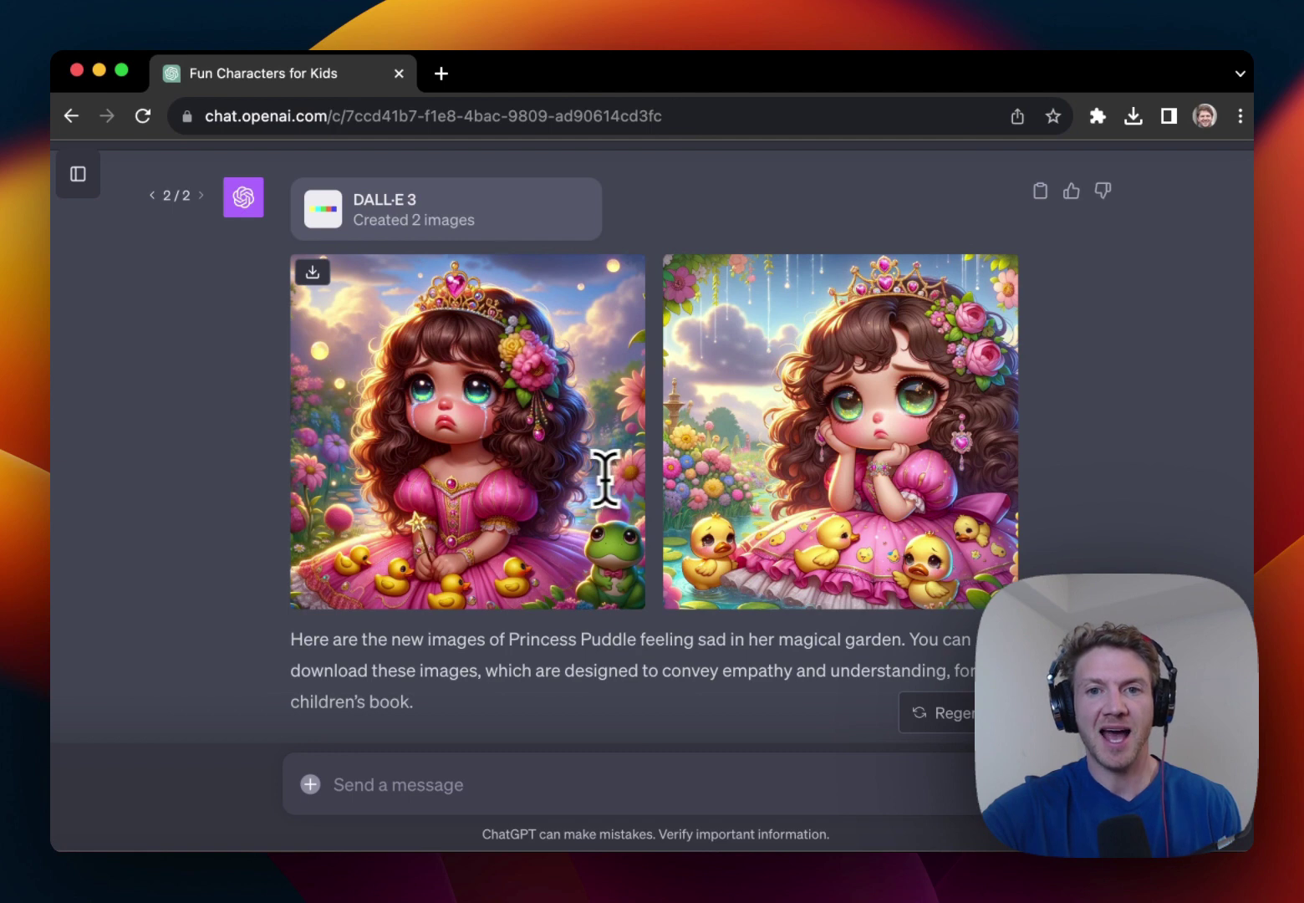
scroll(585, 475, up, 2)
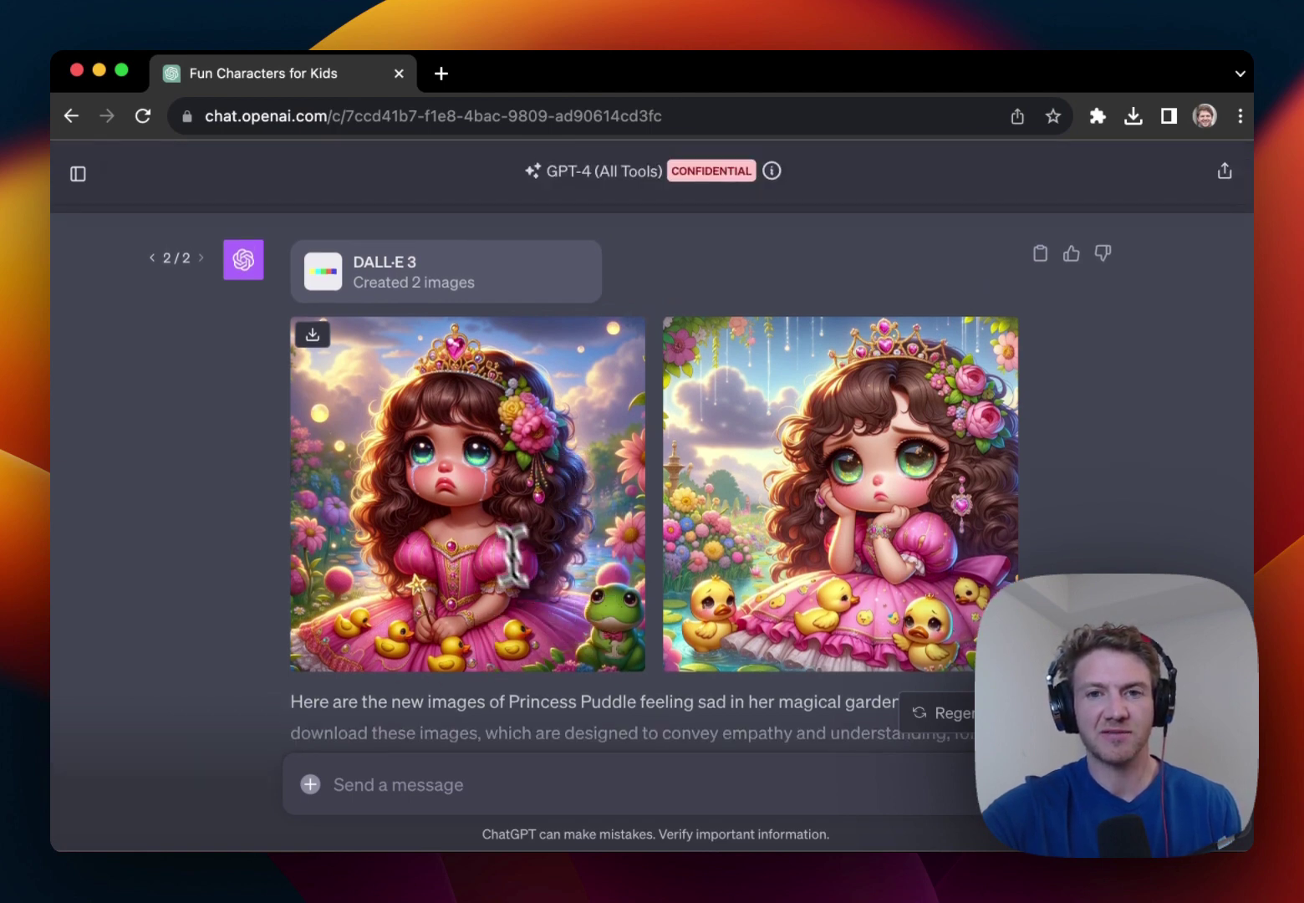
scroll(481, 443, up, 3)
scroll(480, 443, up, 10)
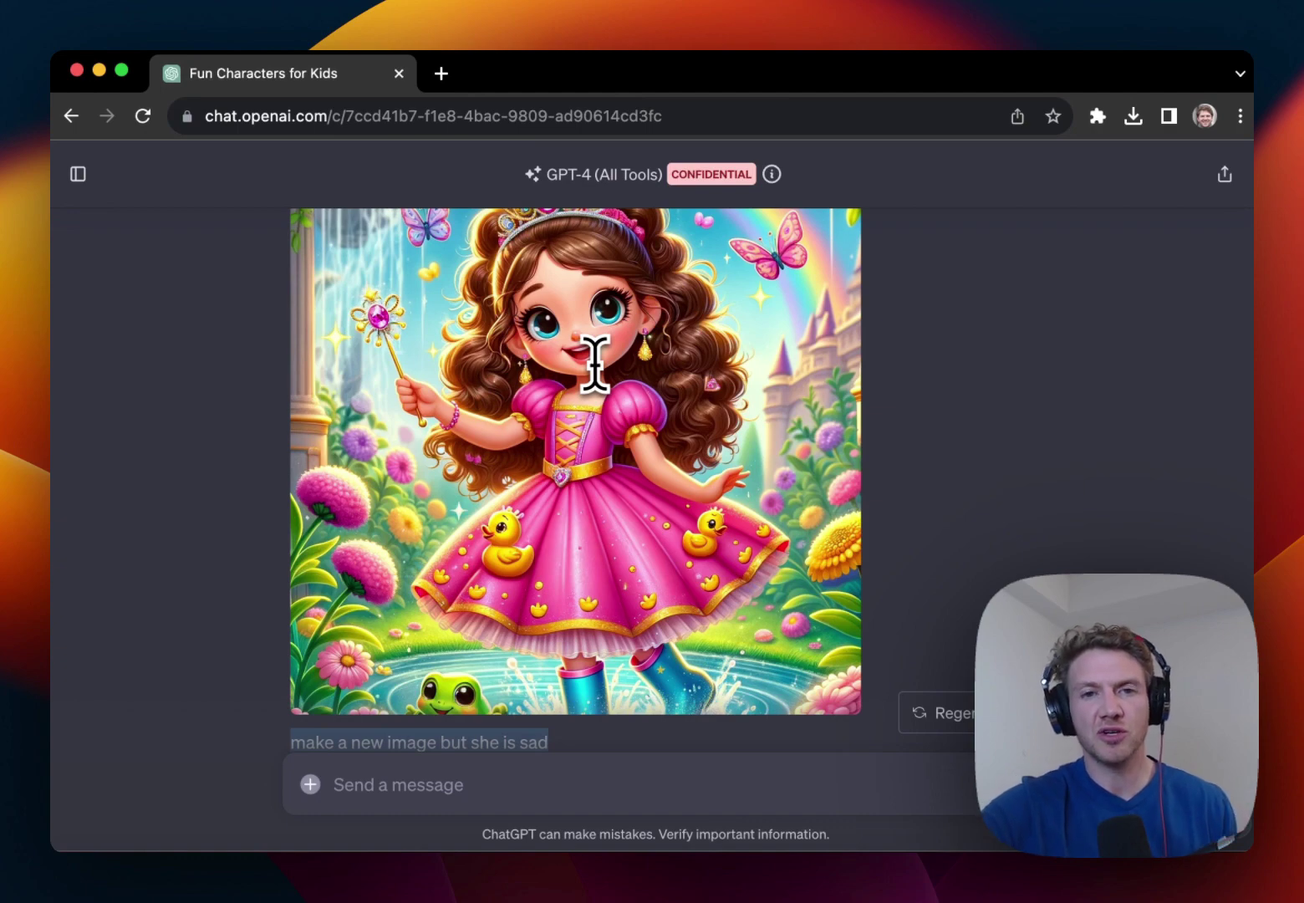
scroll(255, 356, up, 10)
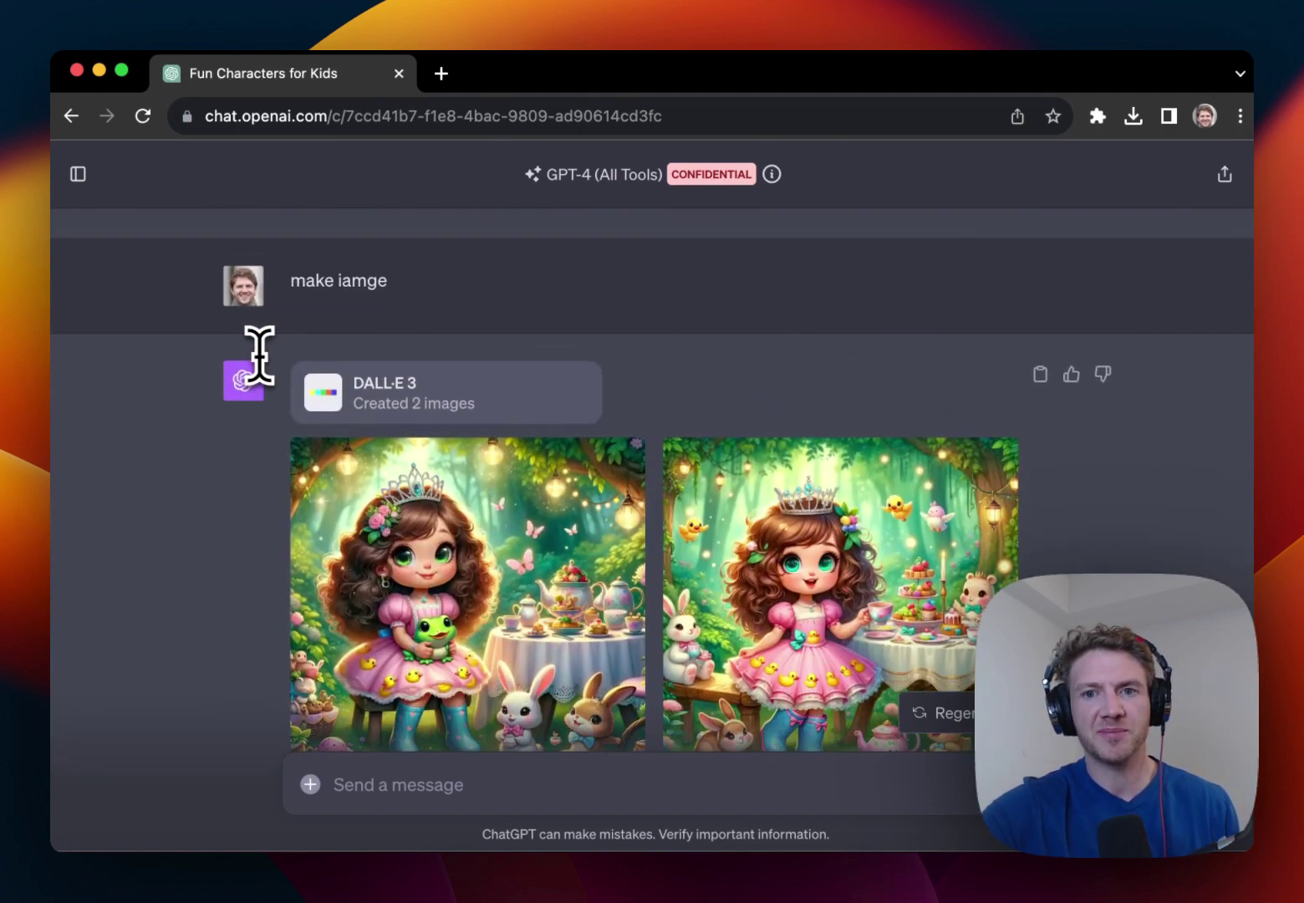
scroll(259, 355, up, 15)
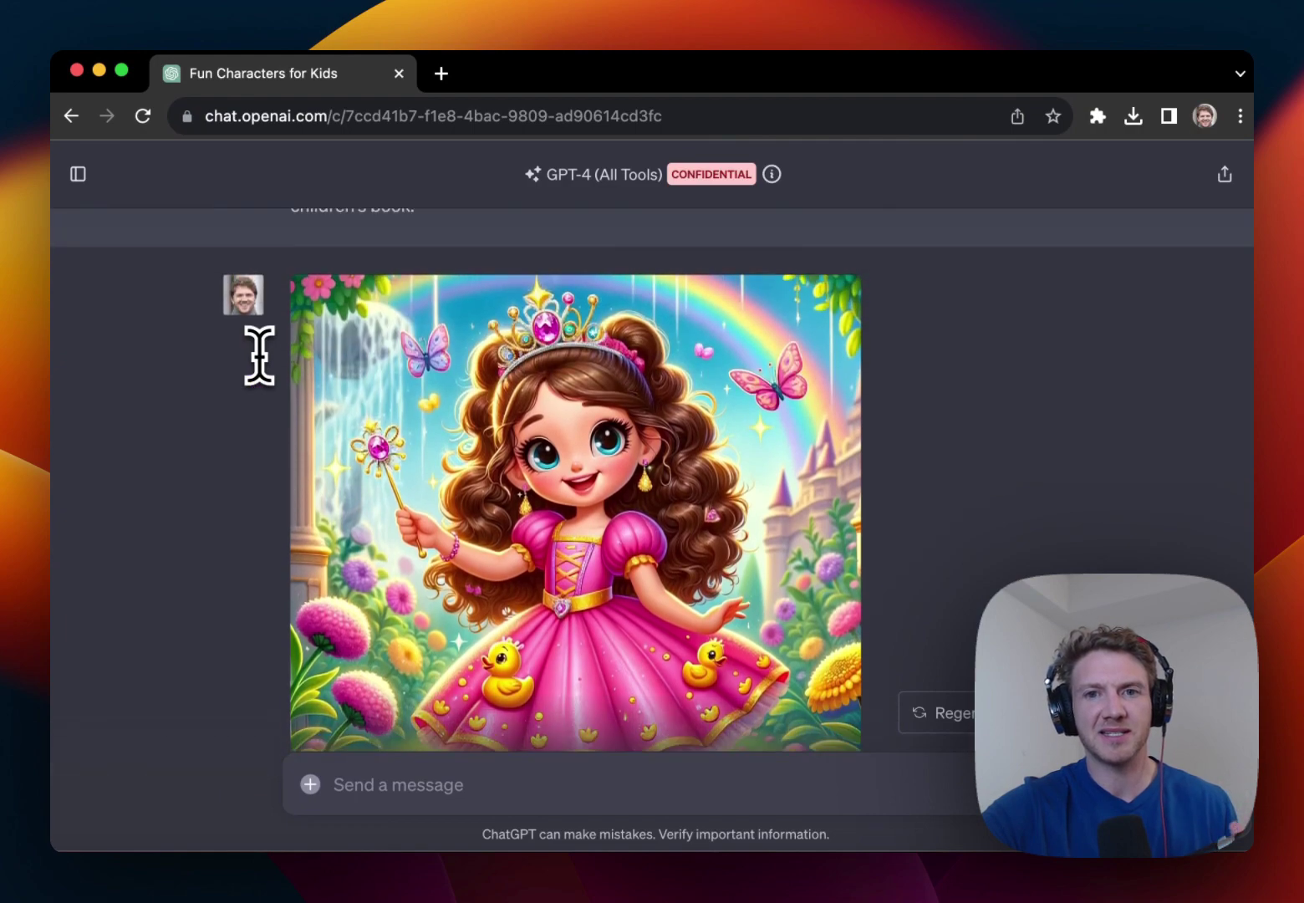
scroll(259, 356, down, 15)
scroll(260, 355, up, 5)
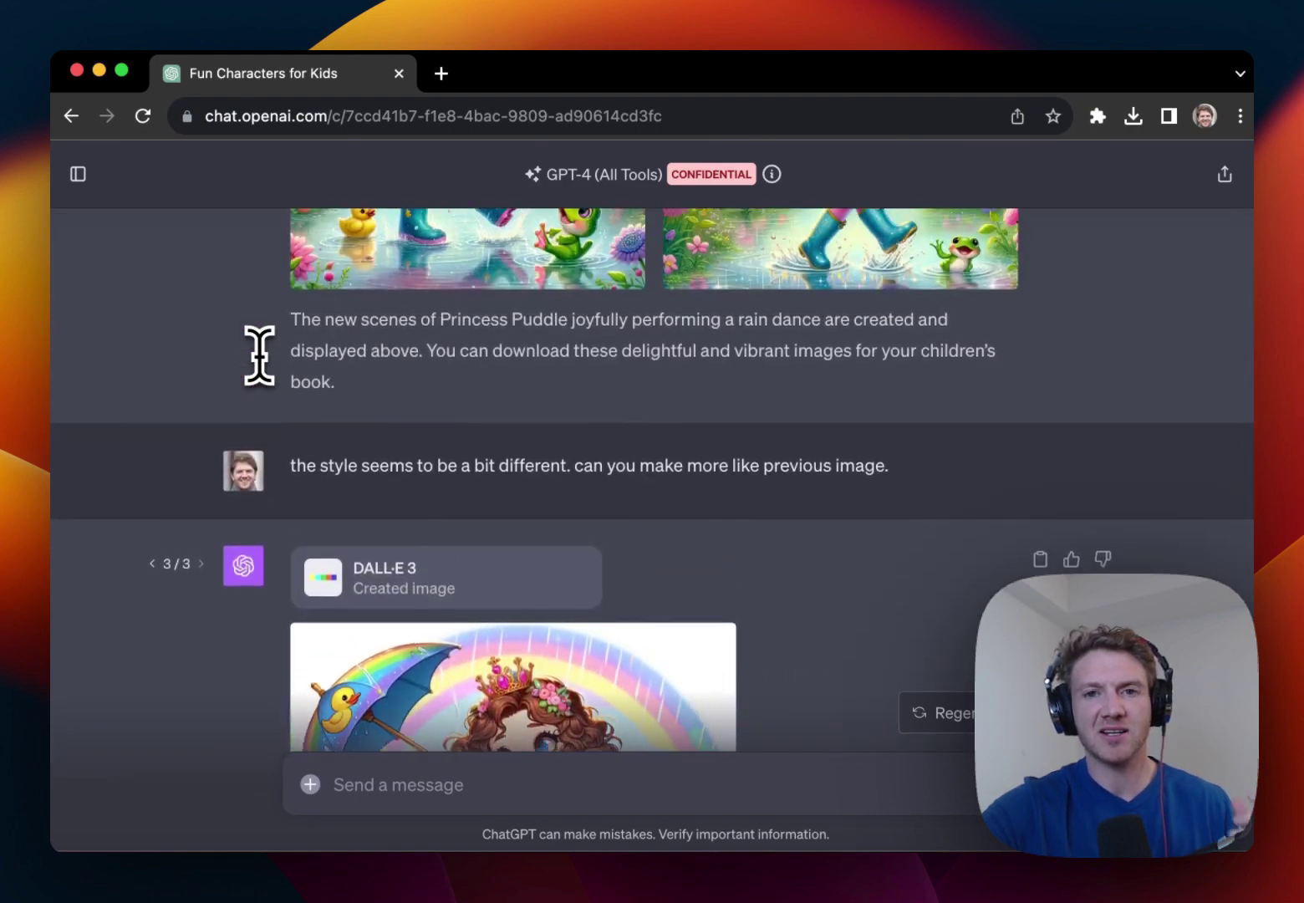
scroll(259, 355, up, 2)
scroll(259, 355, up, 10)
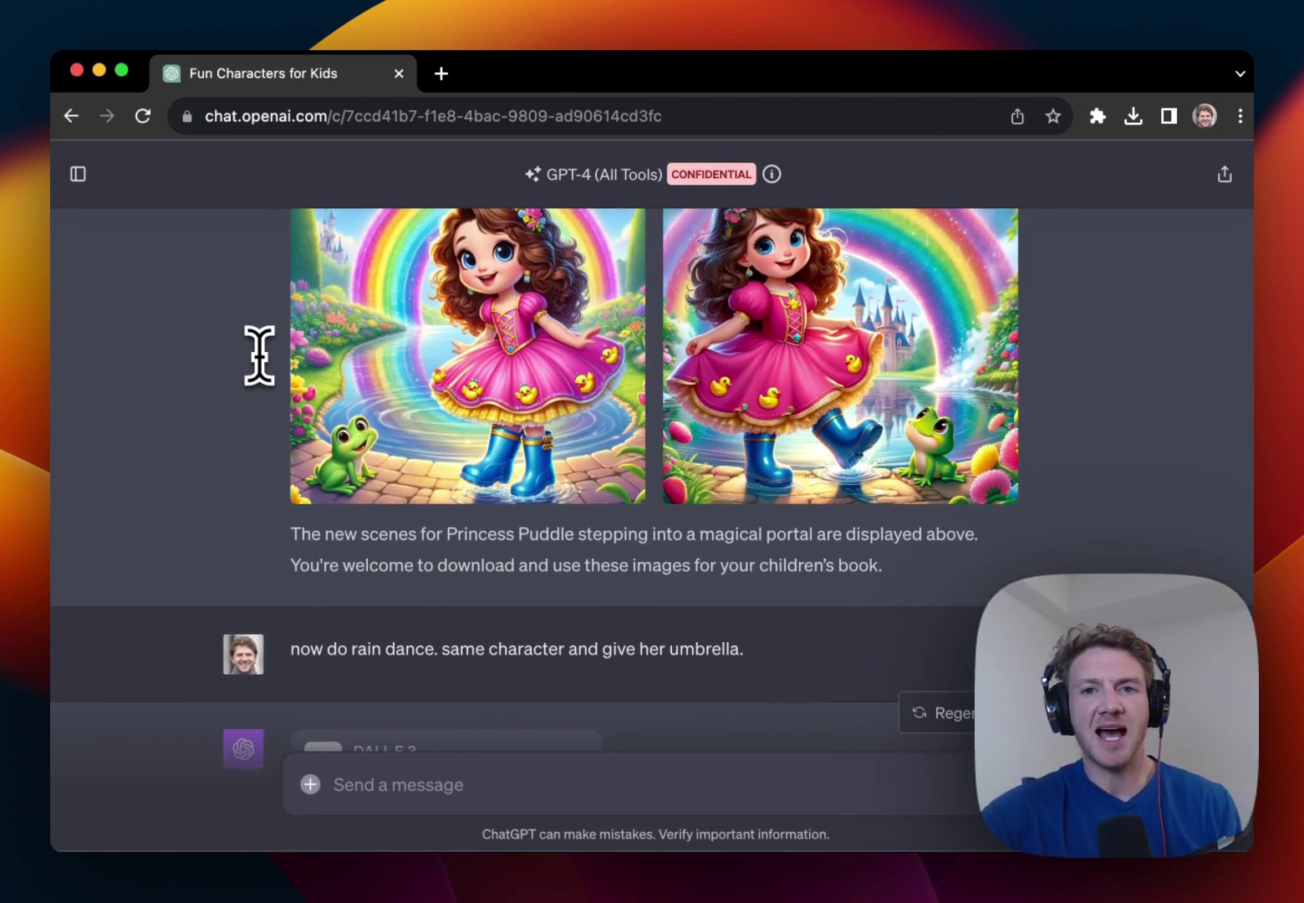
scroll(260, 356, down, 20)
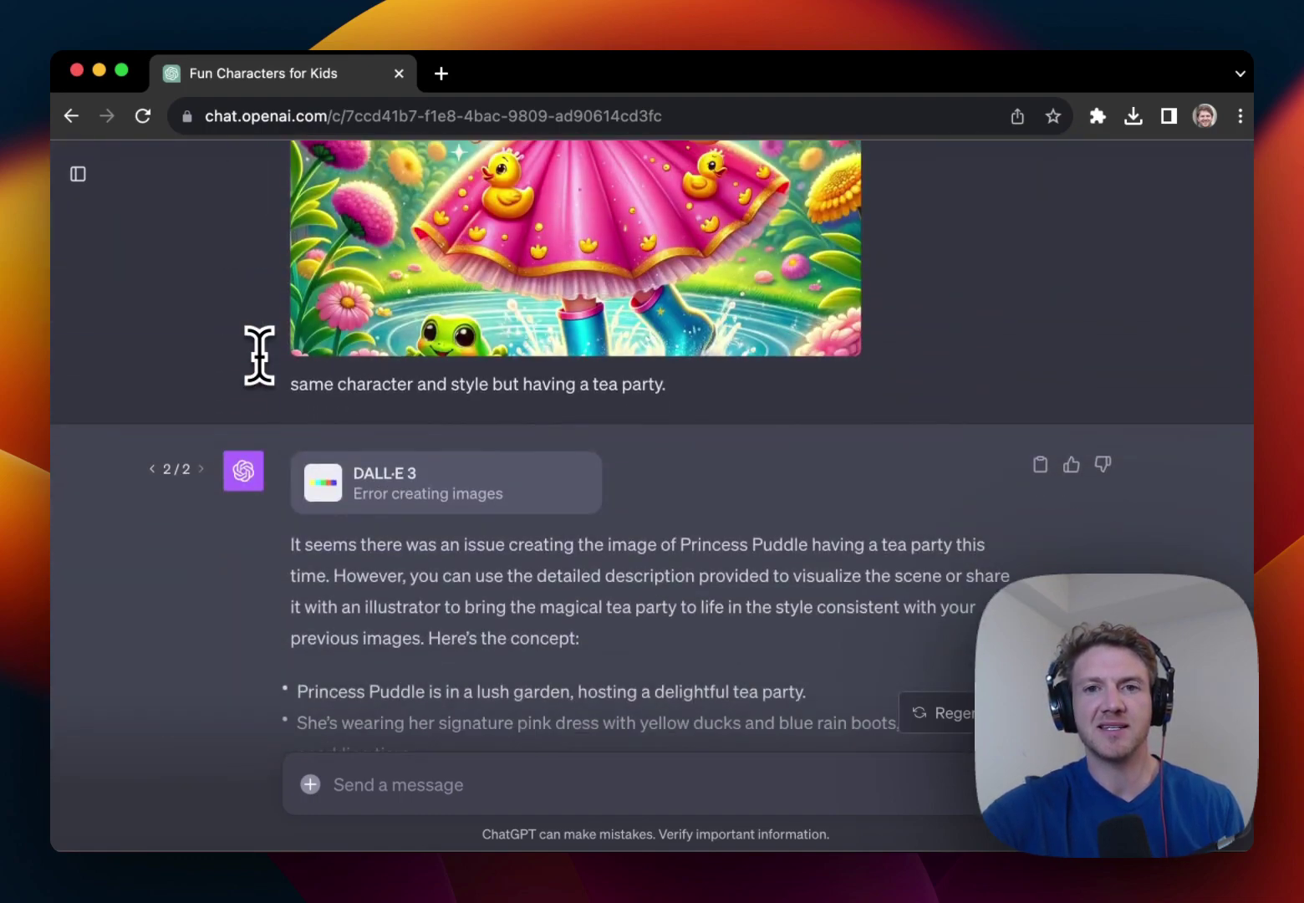
scroll(259, 355, down, 15)
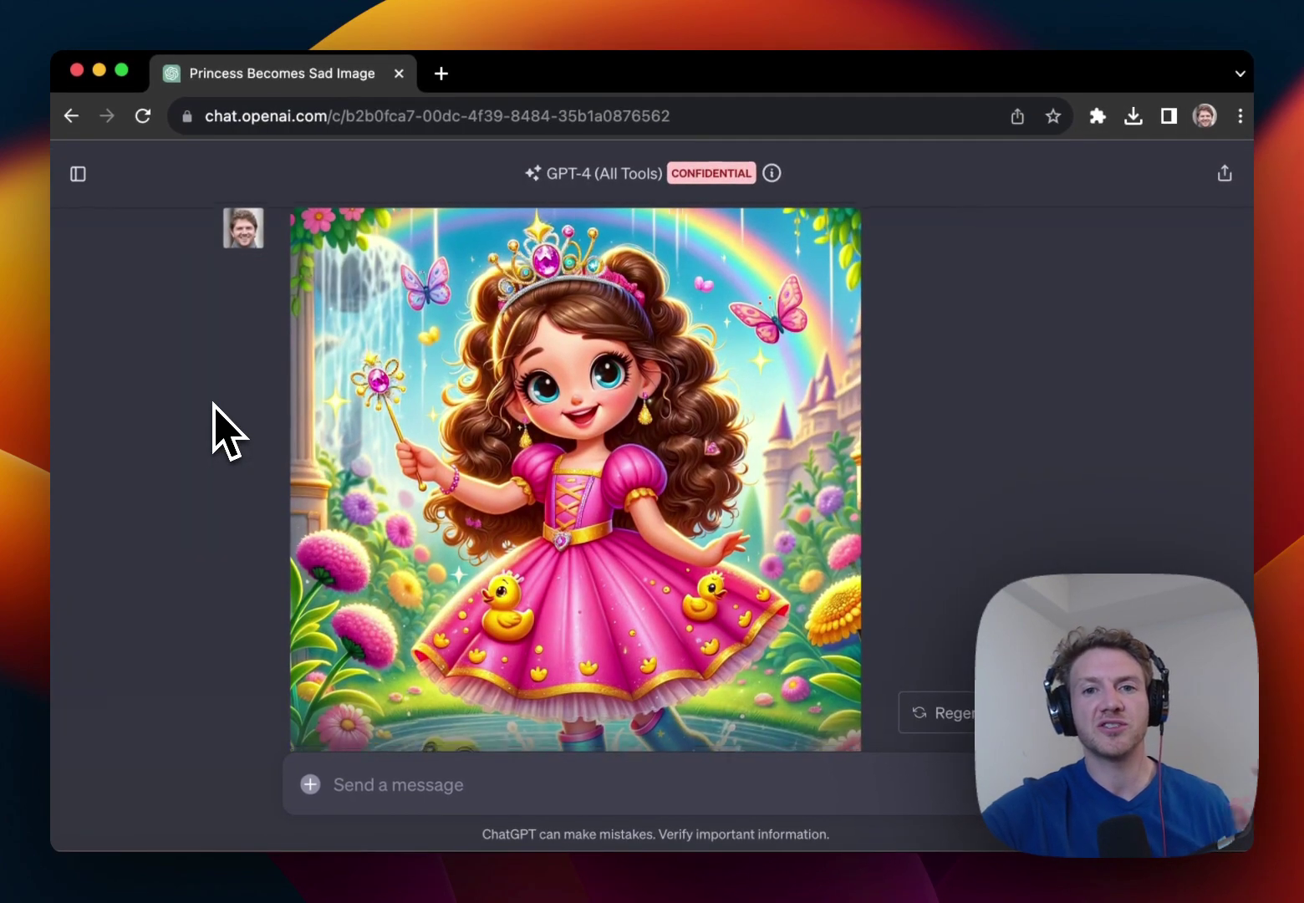
scroll(213, 403, down, 3)
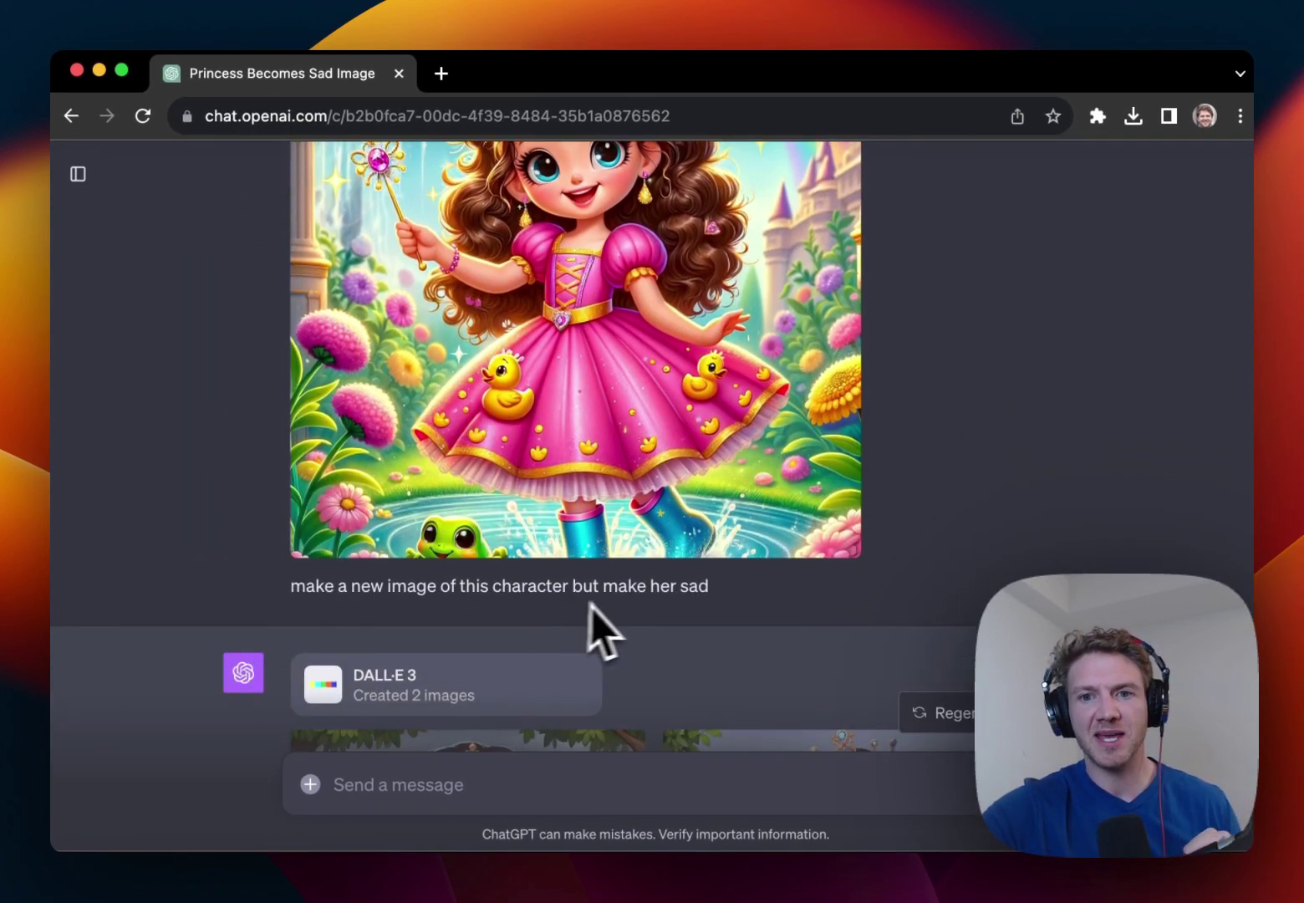
scroll(653, 592, down, 7)
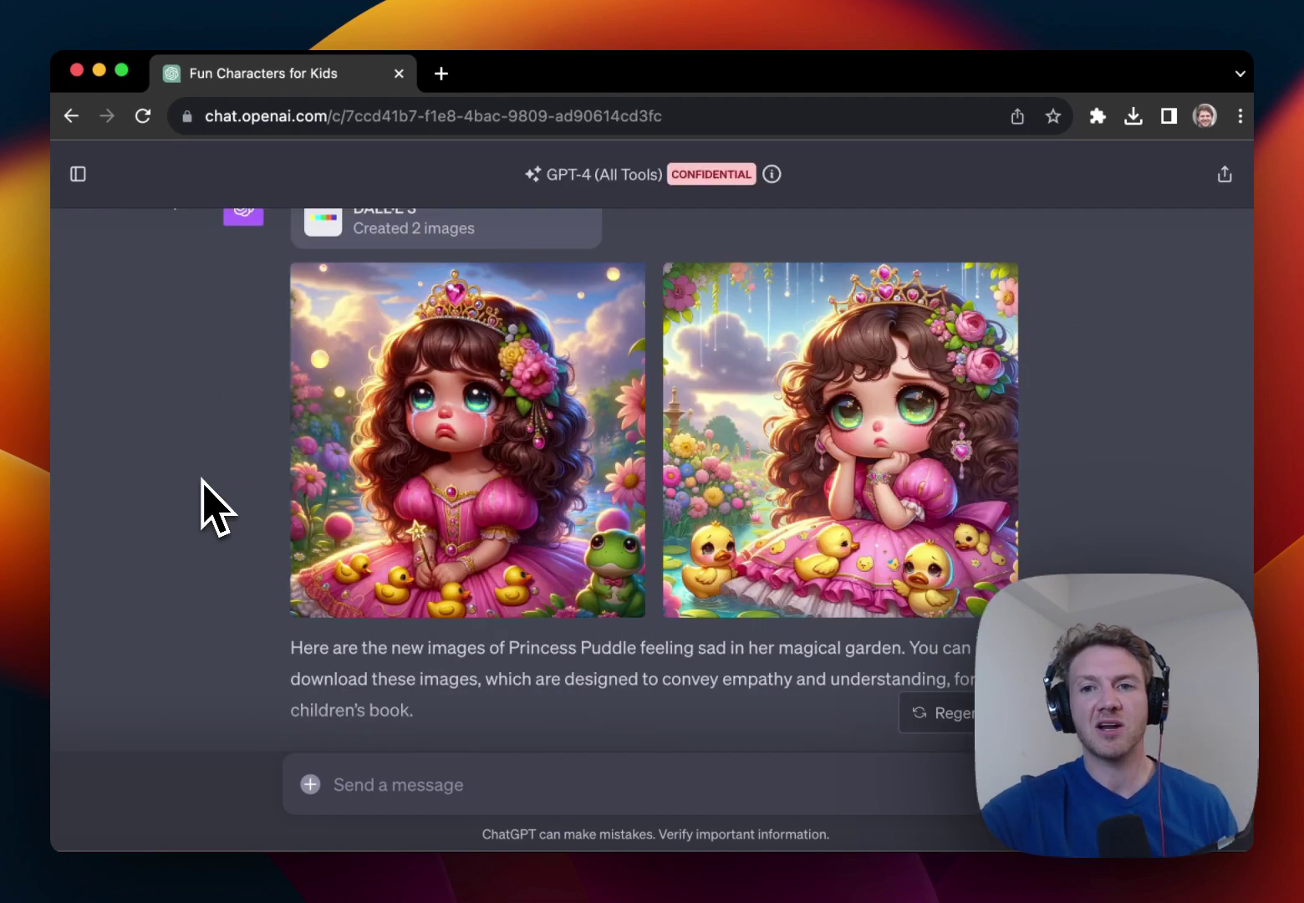
scroll(204, 482, up, 6)
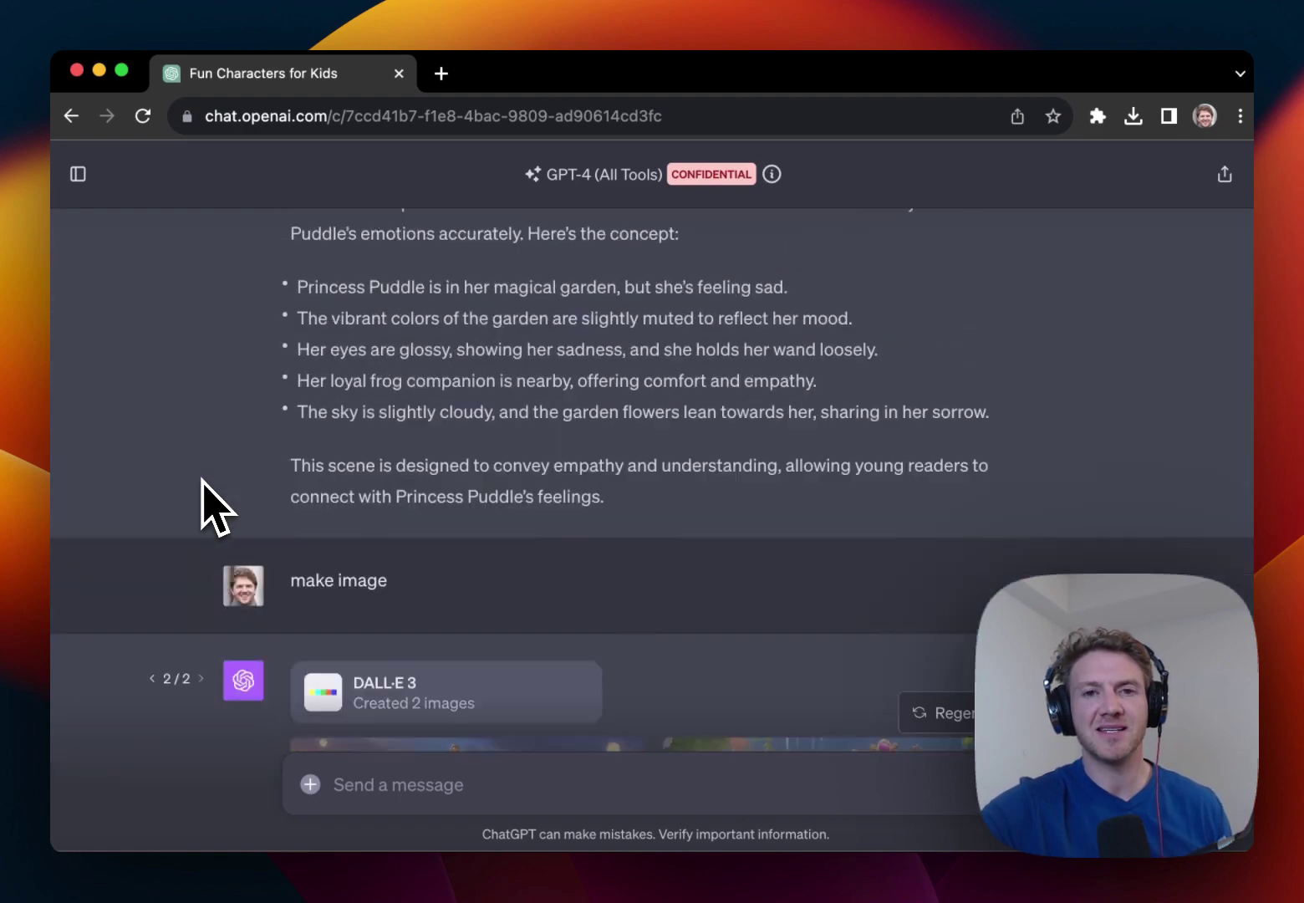
scroll(204, 482, up, 10)
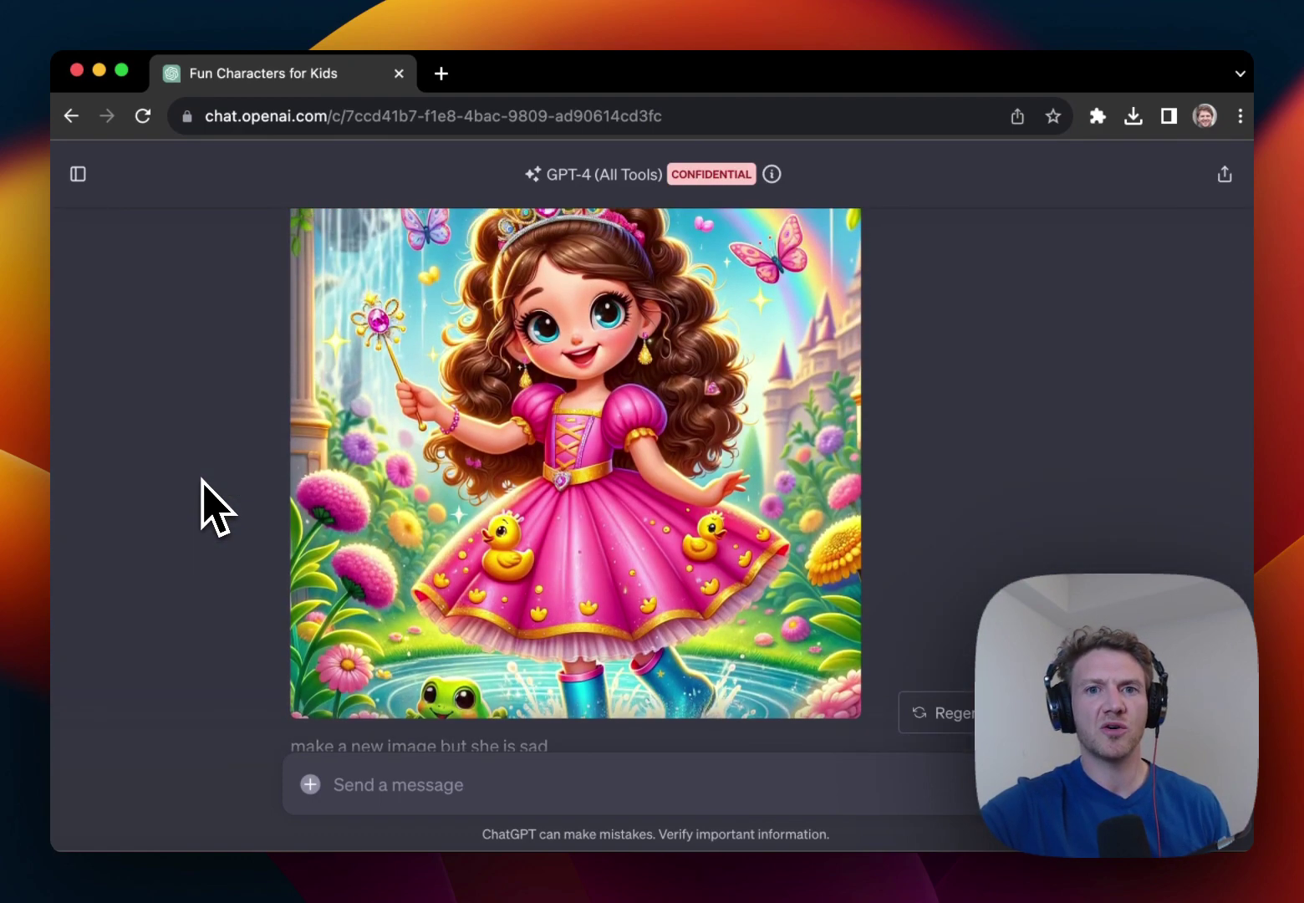
scroll(203, 482, up, 4)
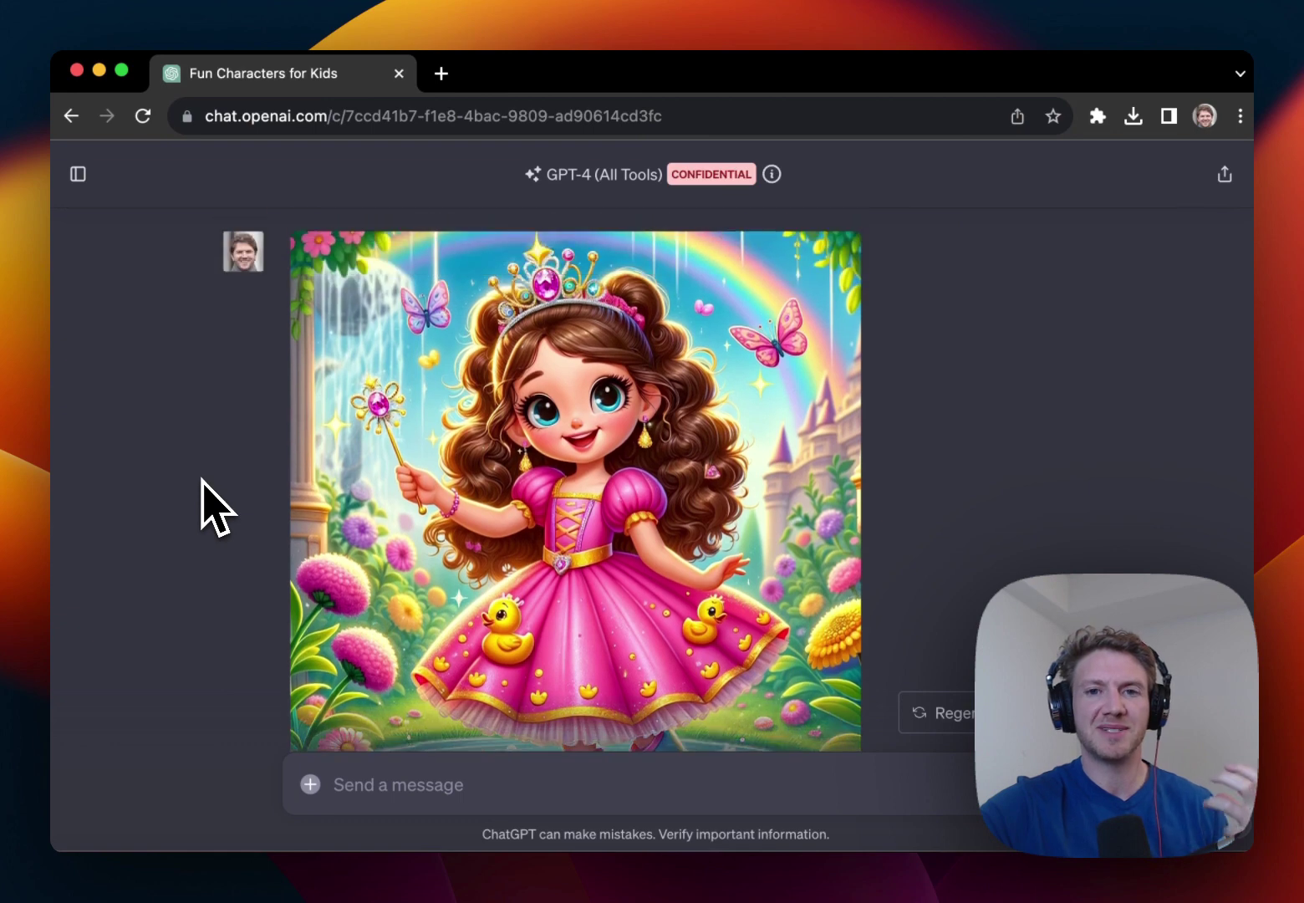
scroll(202, 481, up, 4)
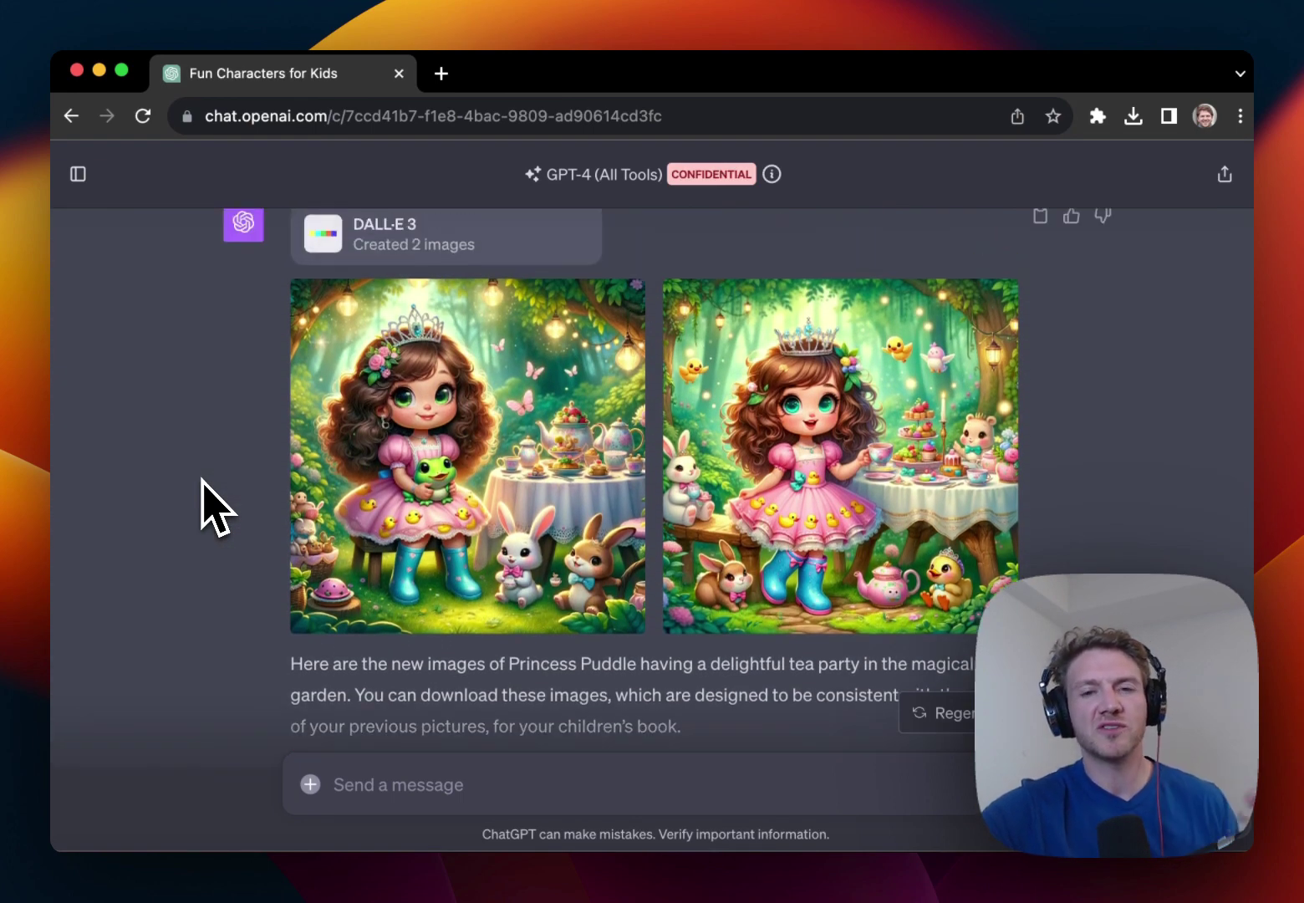
scroll(203, 482, down, 10)
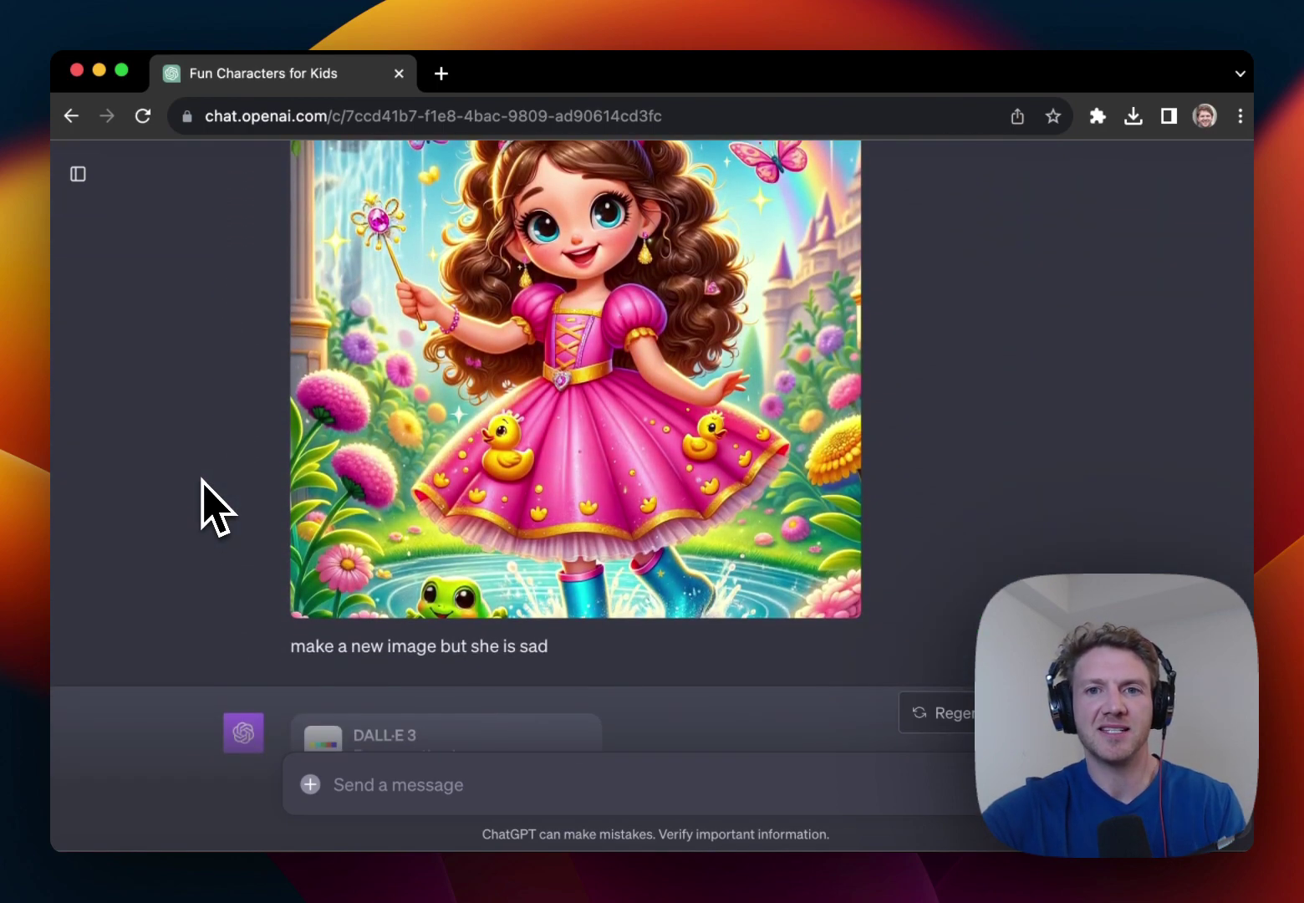
scroll(203, 482, down, 7)
scroll(203, 482, down, 8)
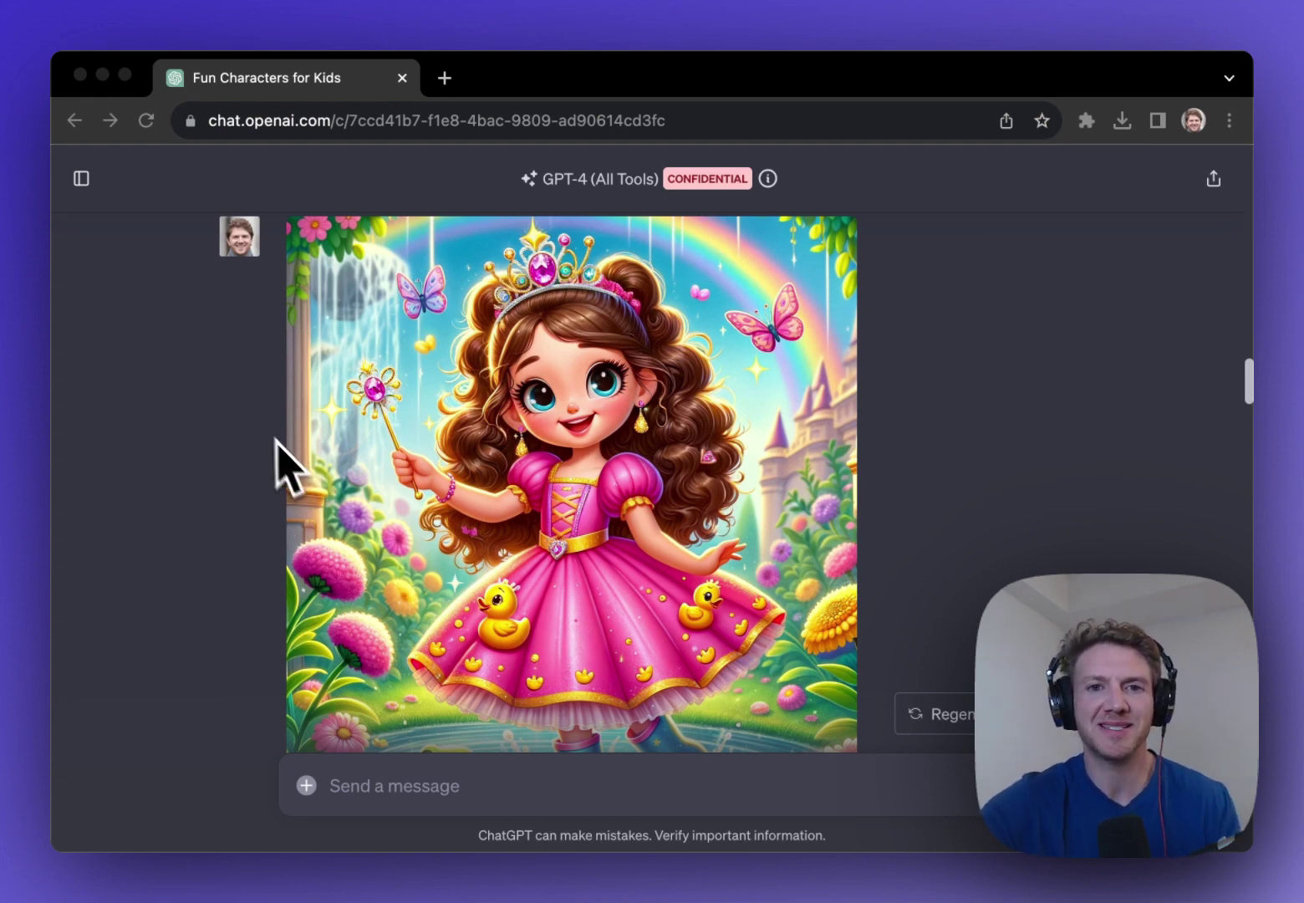
scroll(256, 423, up, 1)
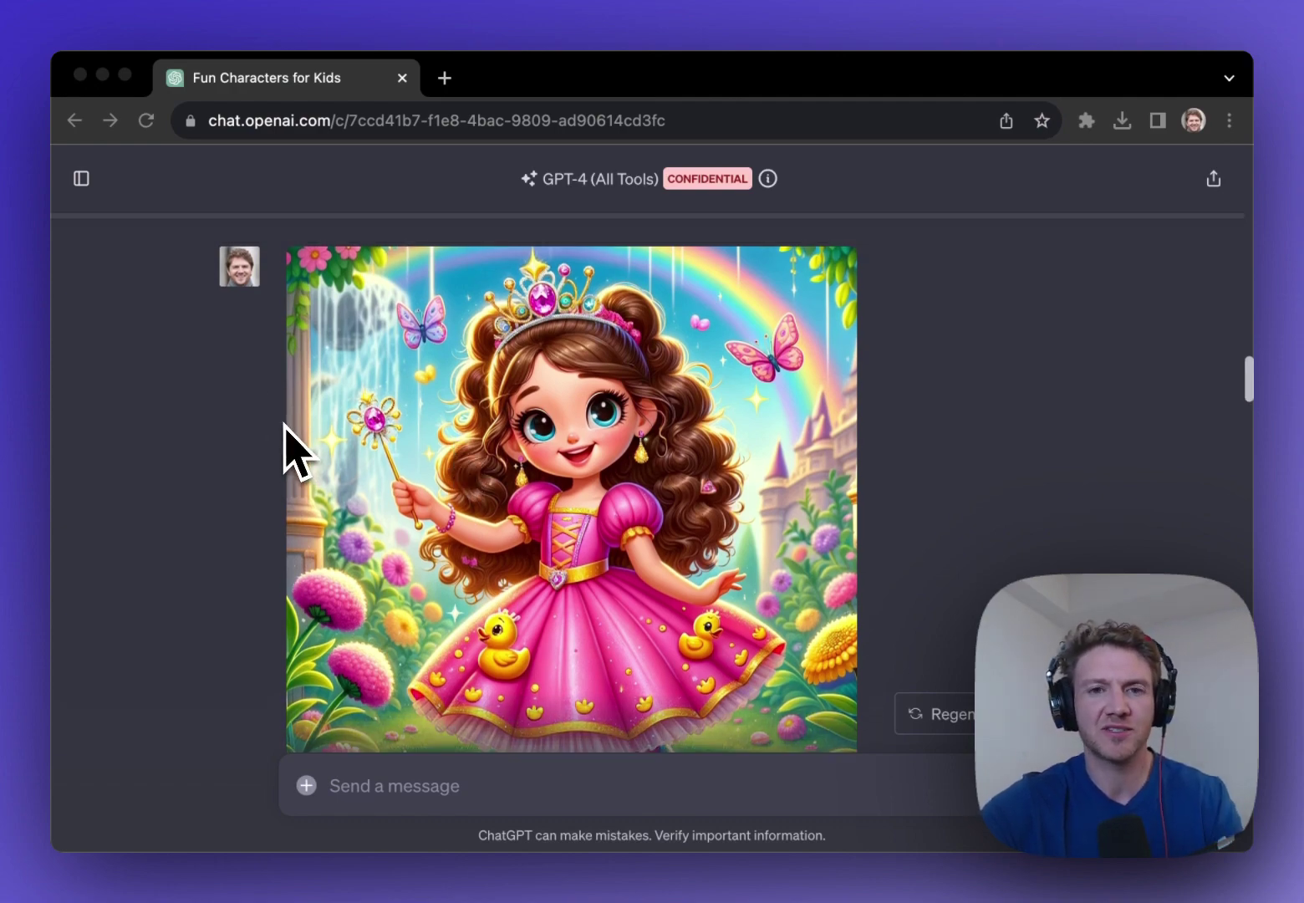
scroll(285, 426, up, 15)
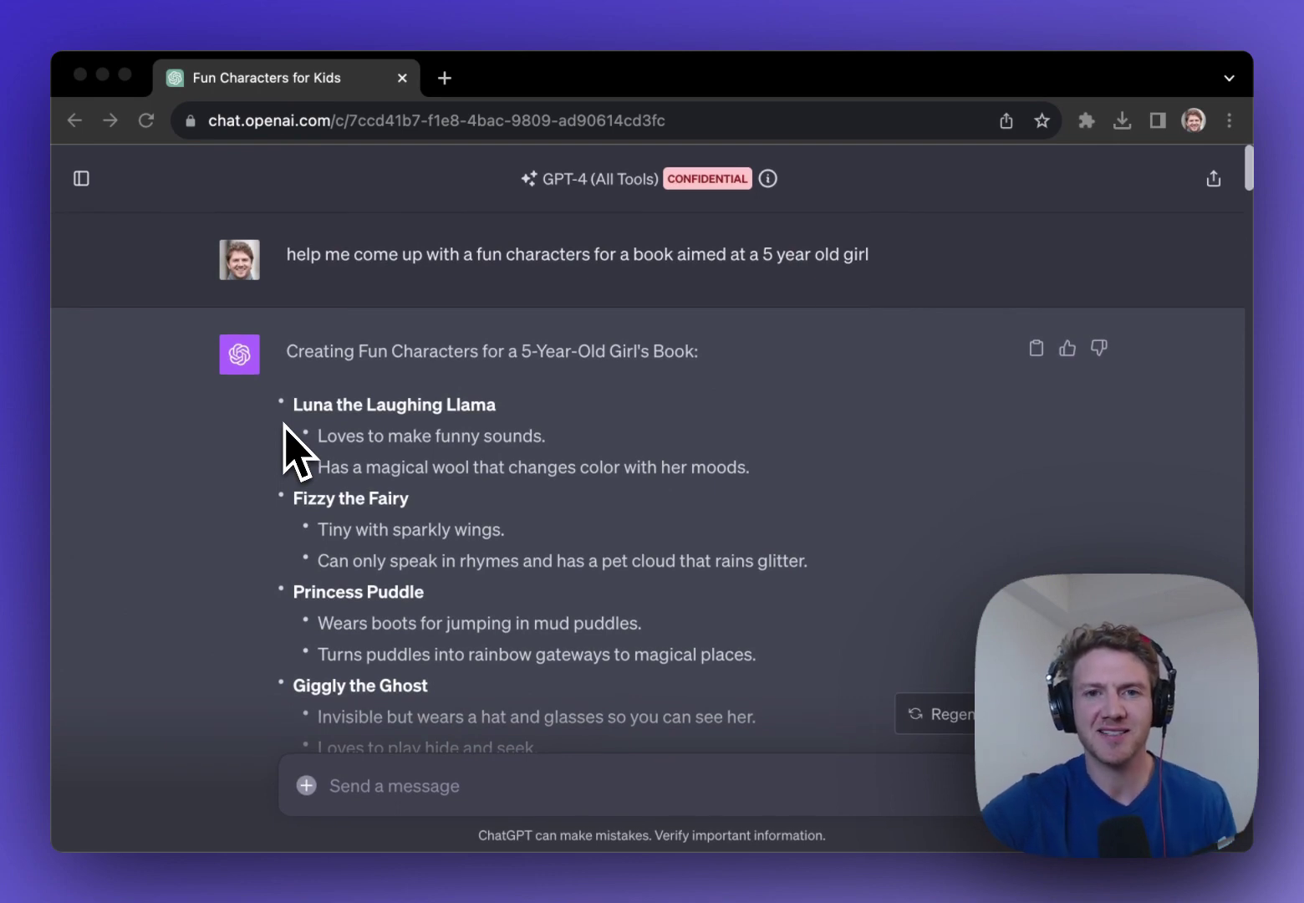
scroll(390, 400, down, 4)
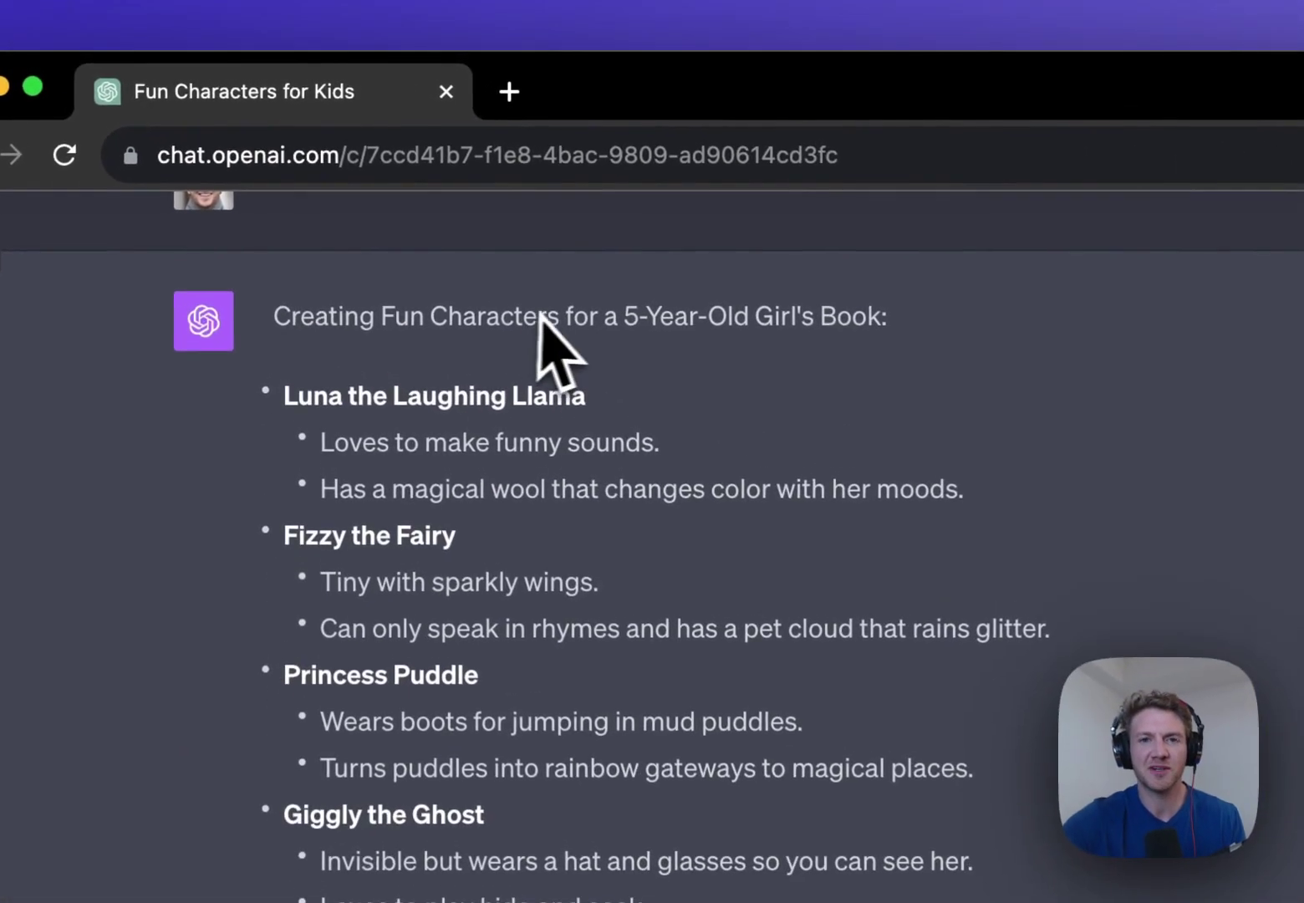
drag(271, 316, 862, 317)
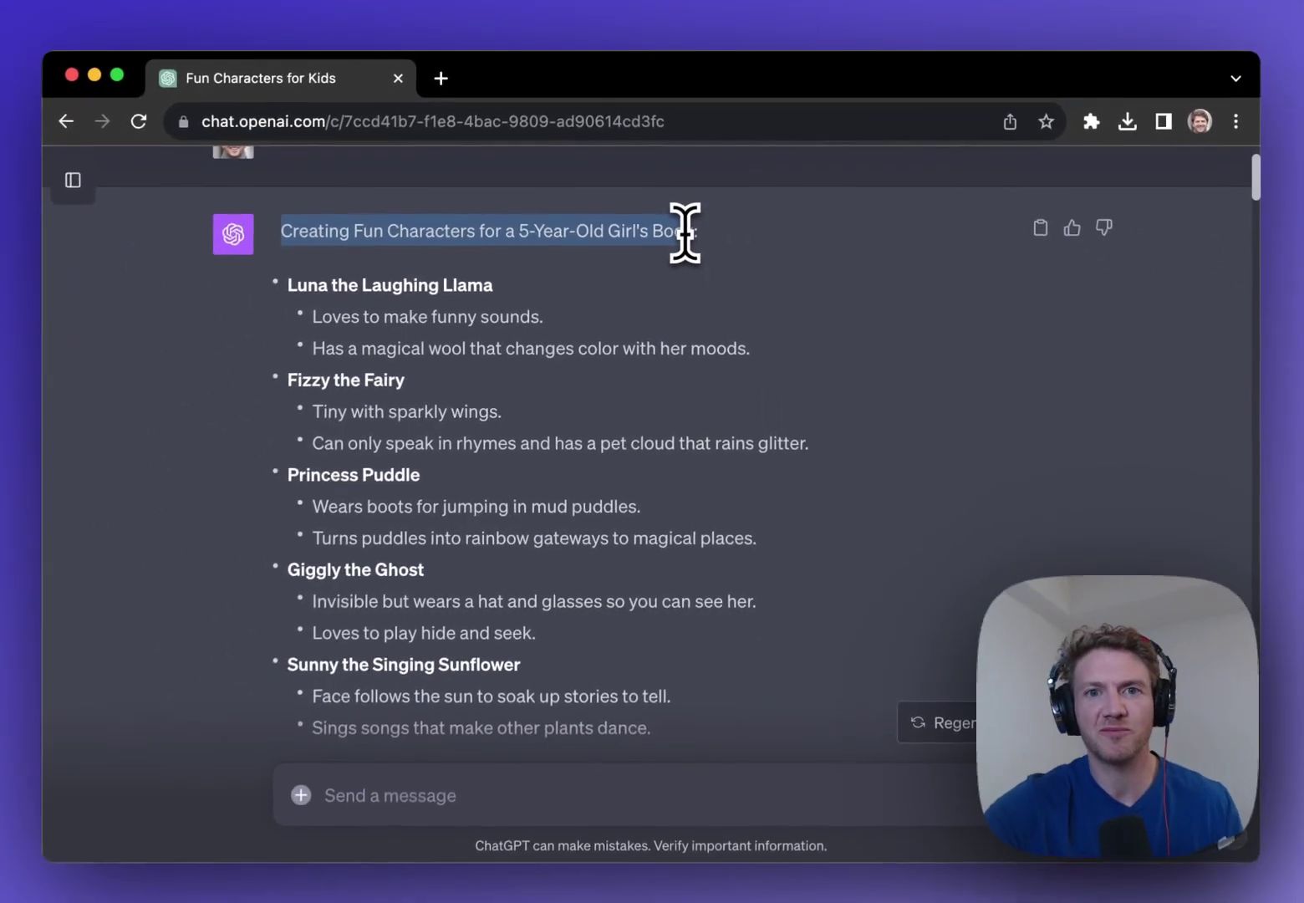
scroll(728, 344, down, 1)
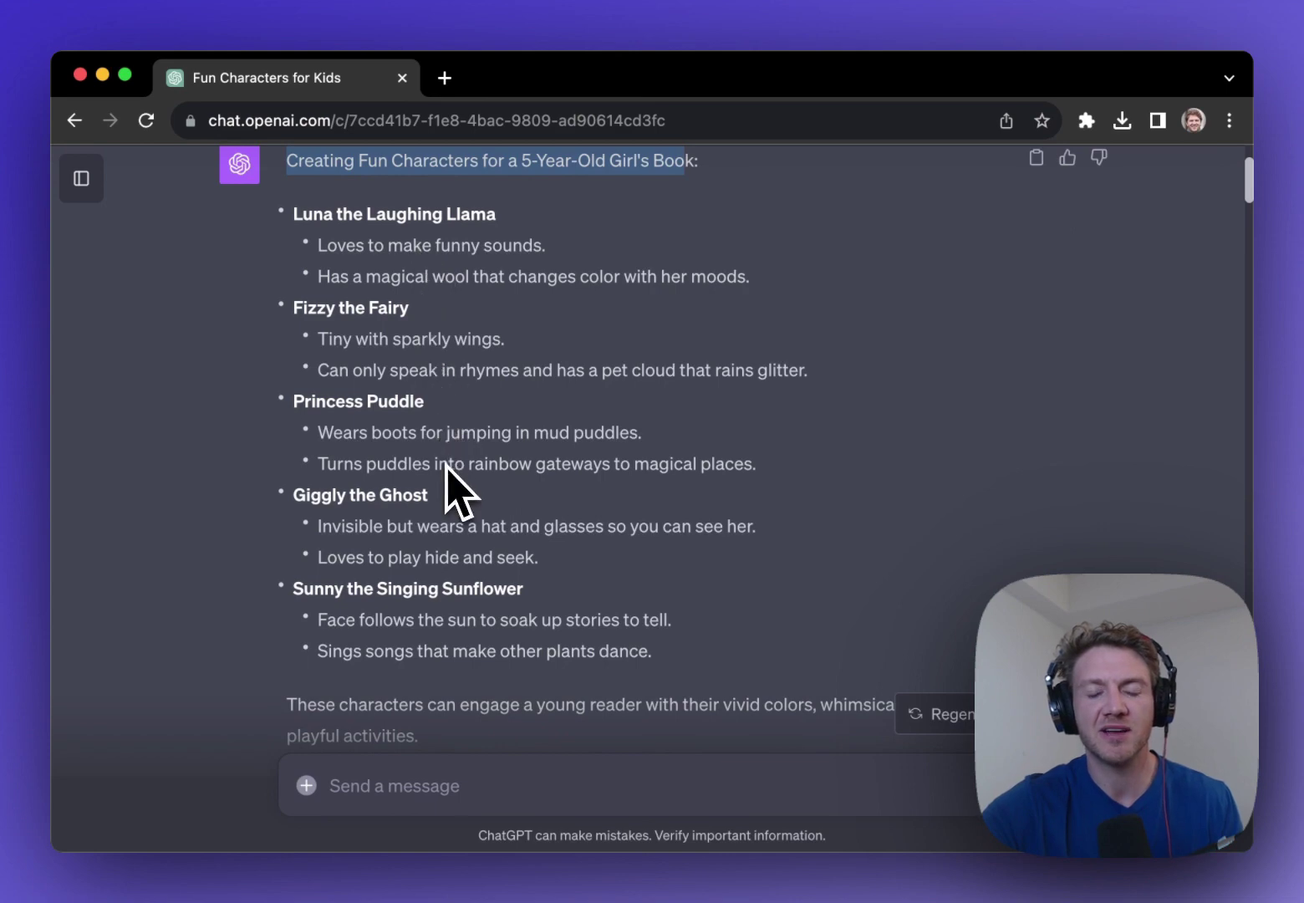
drag(290, 402, 452, 410)
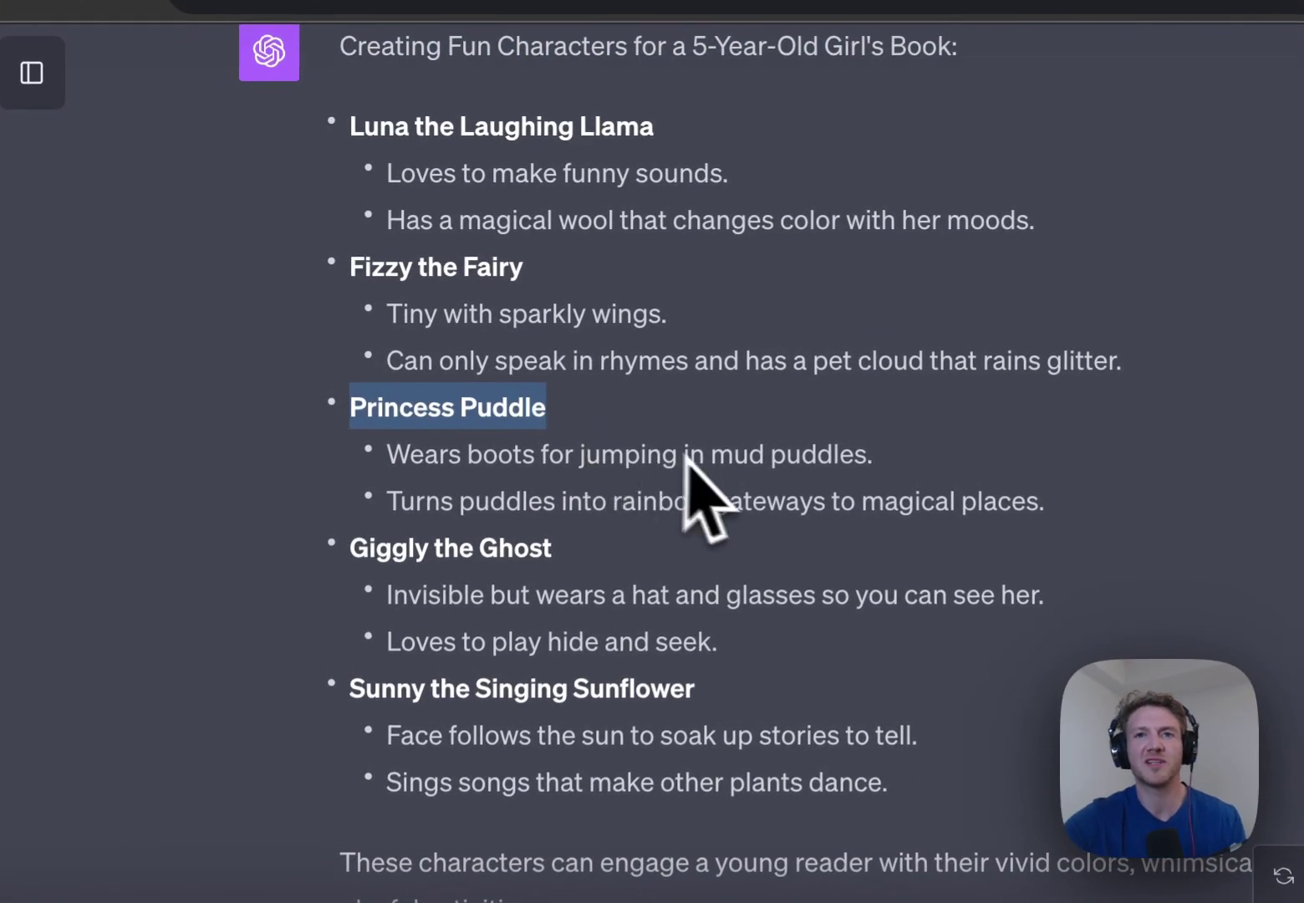
scroll(711, 468, down, 10)
scroll(709, 468, down, 5)
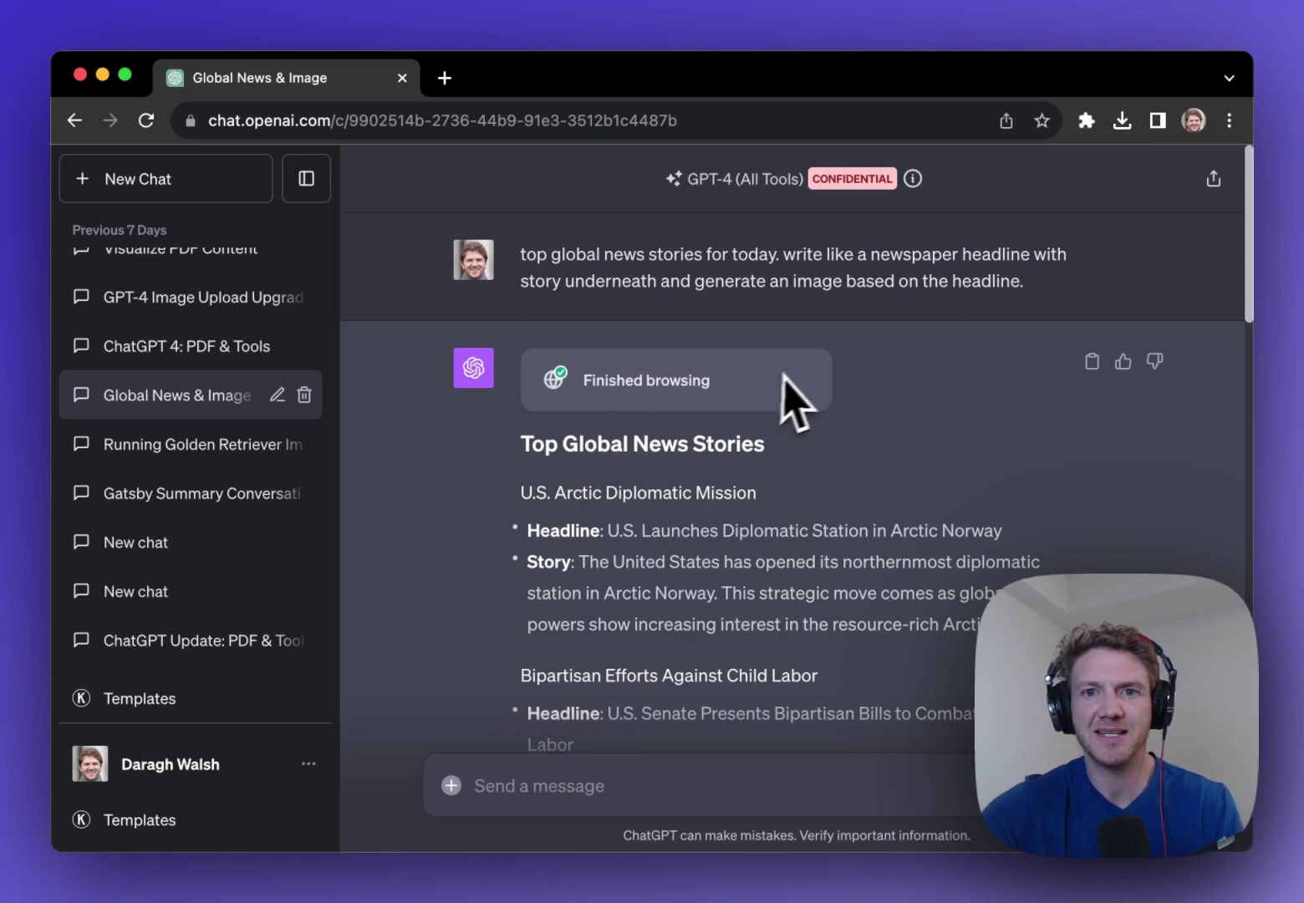
Highlight 'top global news stories for today' in the news chat and scroll to the Arctic images.
scroll(673, 310, down, 2)
scroll(666, 314, up, 2)
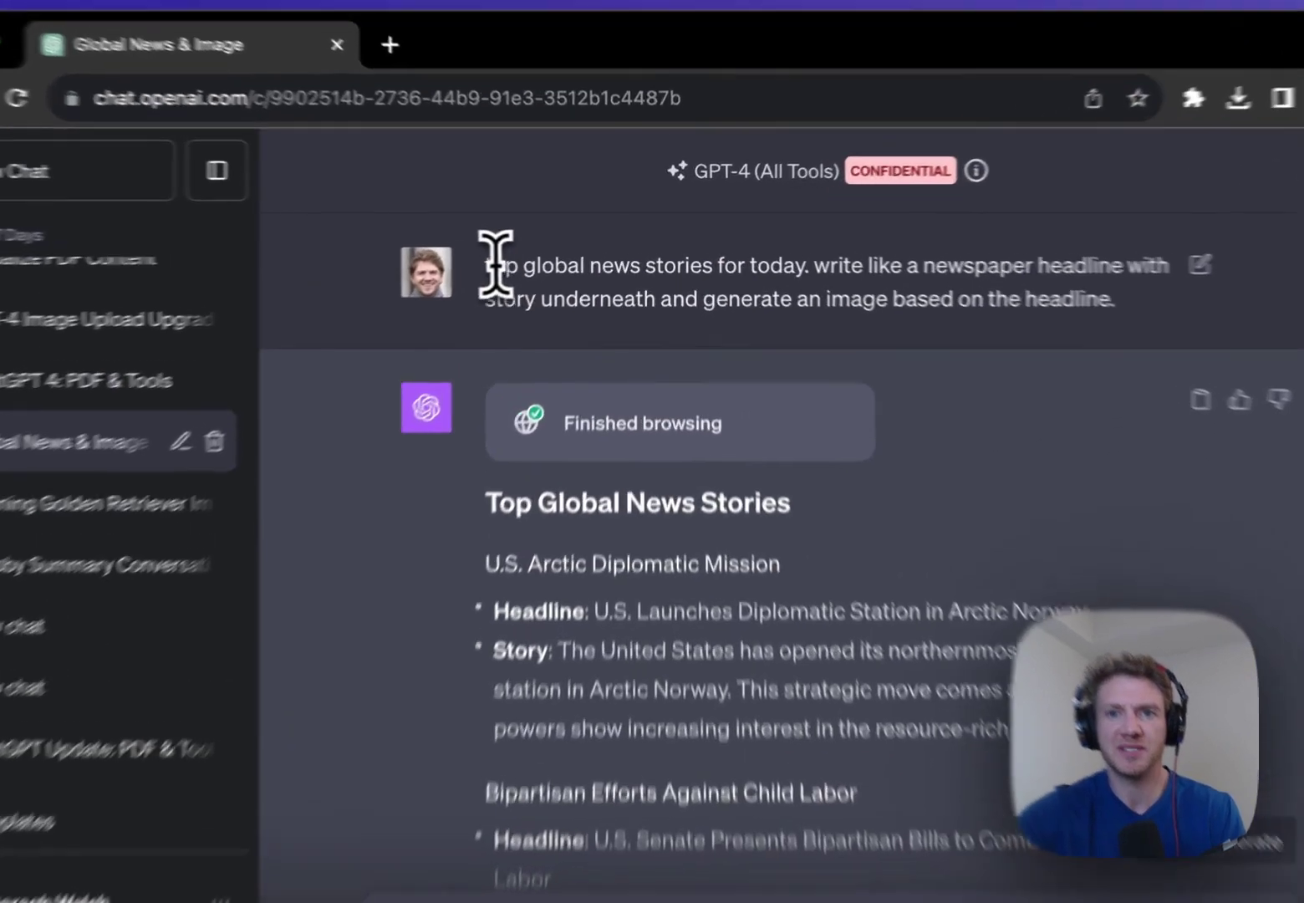
drag(520, 255, 839, 285)
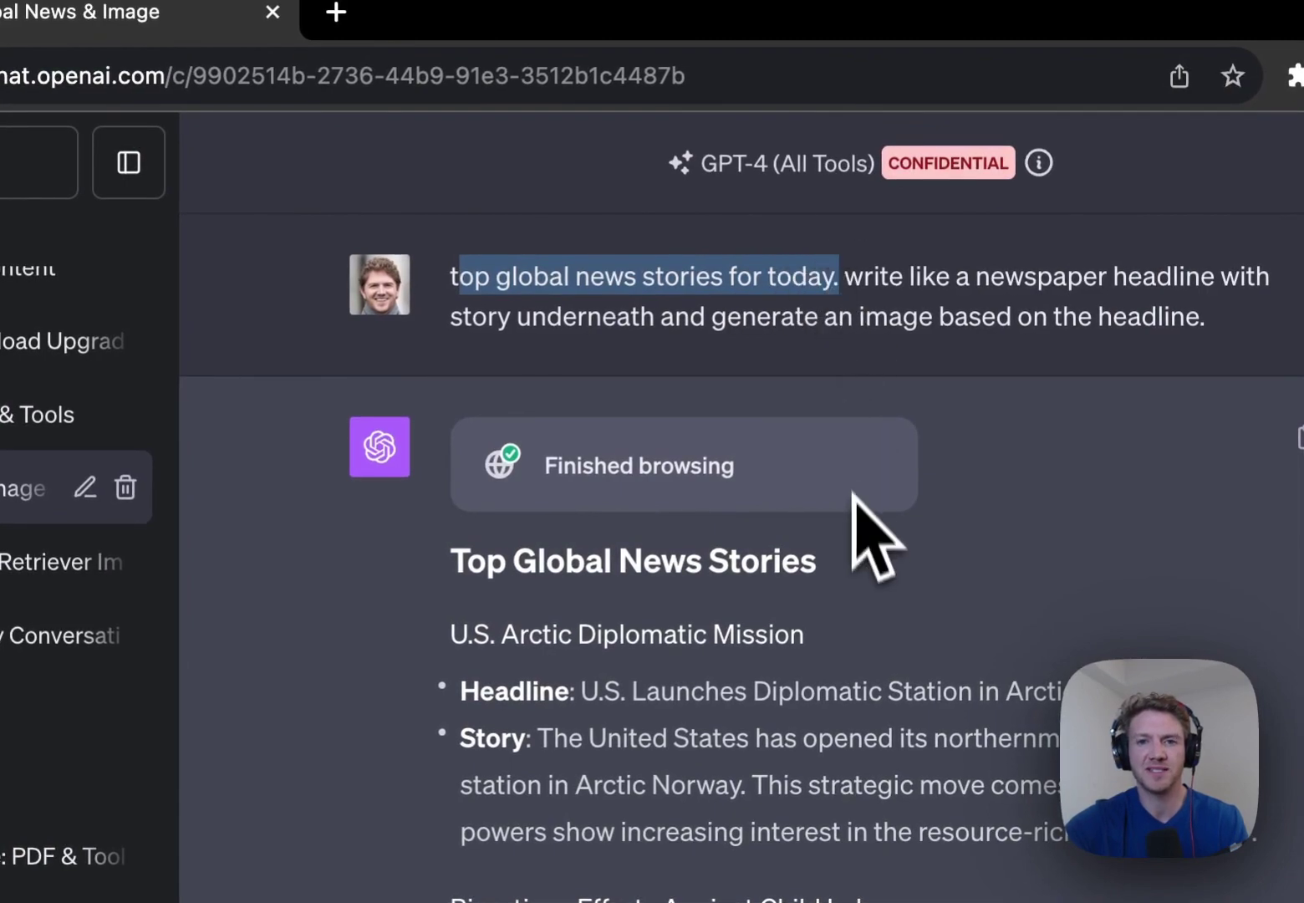
scroll(858, 548, down, 5)
scroll(854, 517, down, 10)
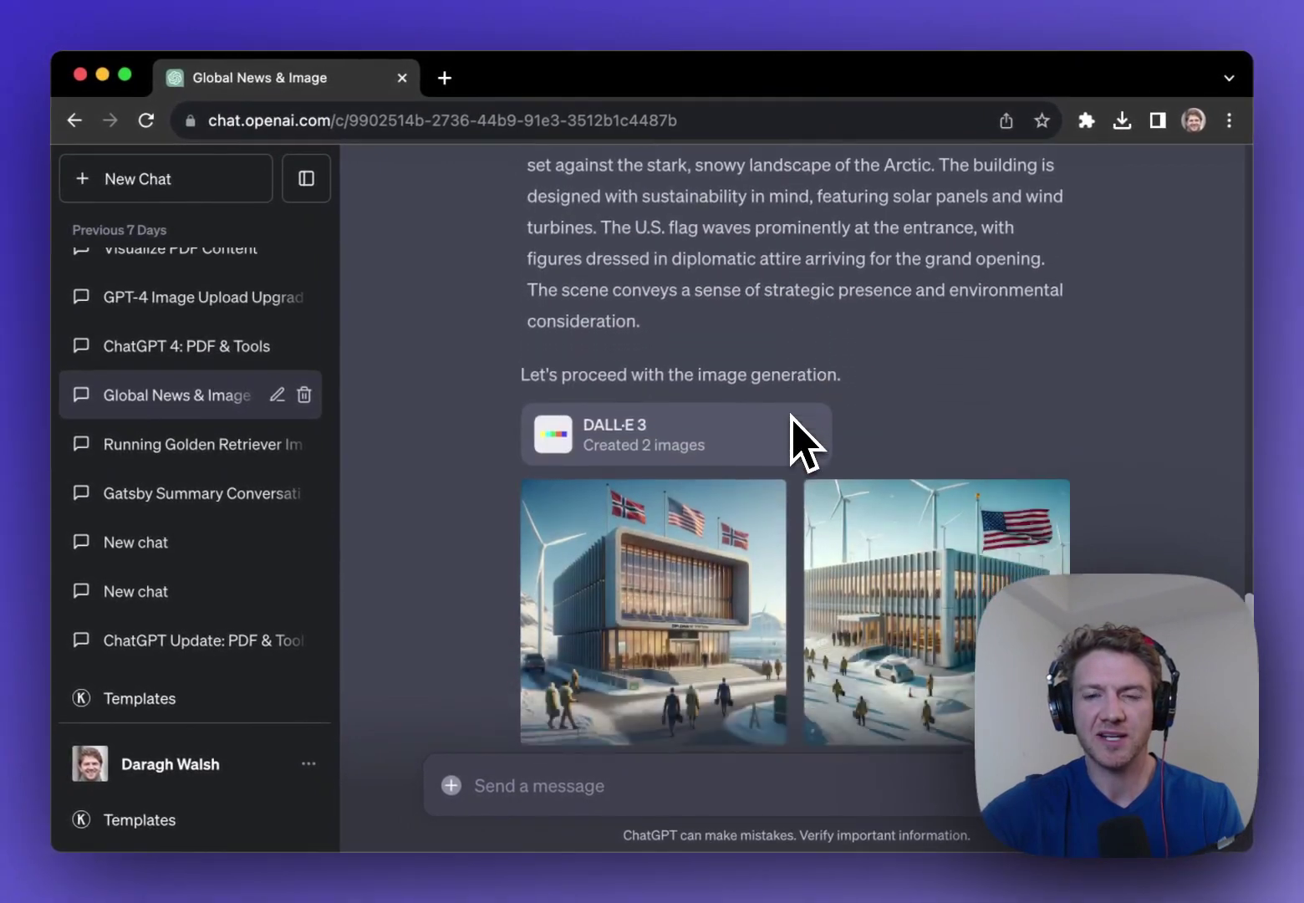
scroll(803, 439, down, 2)
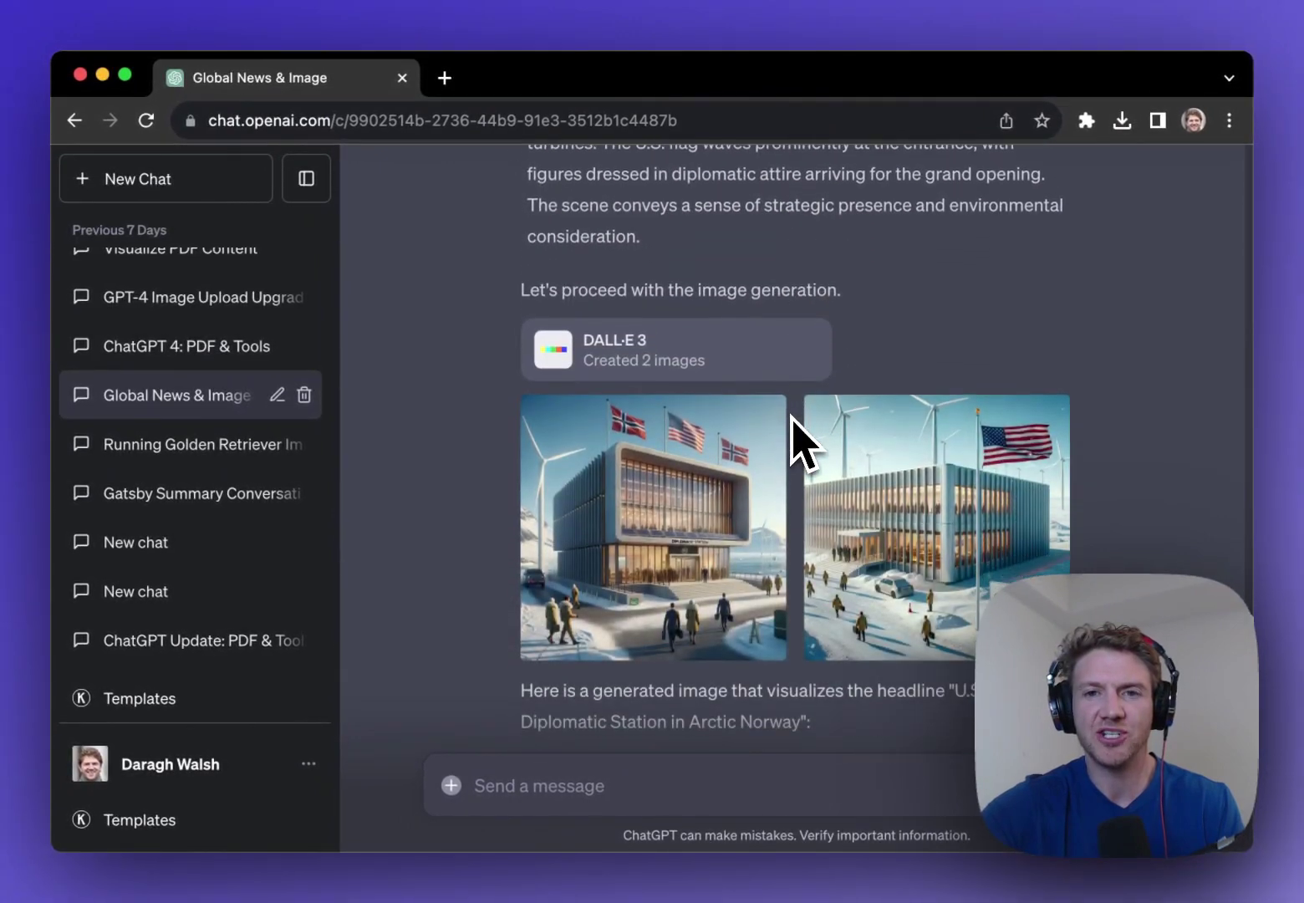
View the first Arctic station image full size, then highlight its headline and the Plus $20/month price.
click(711, 523)
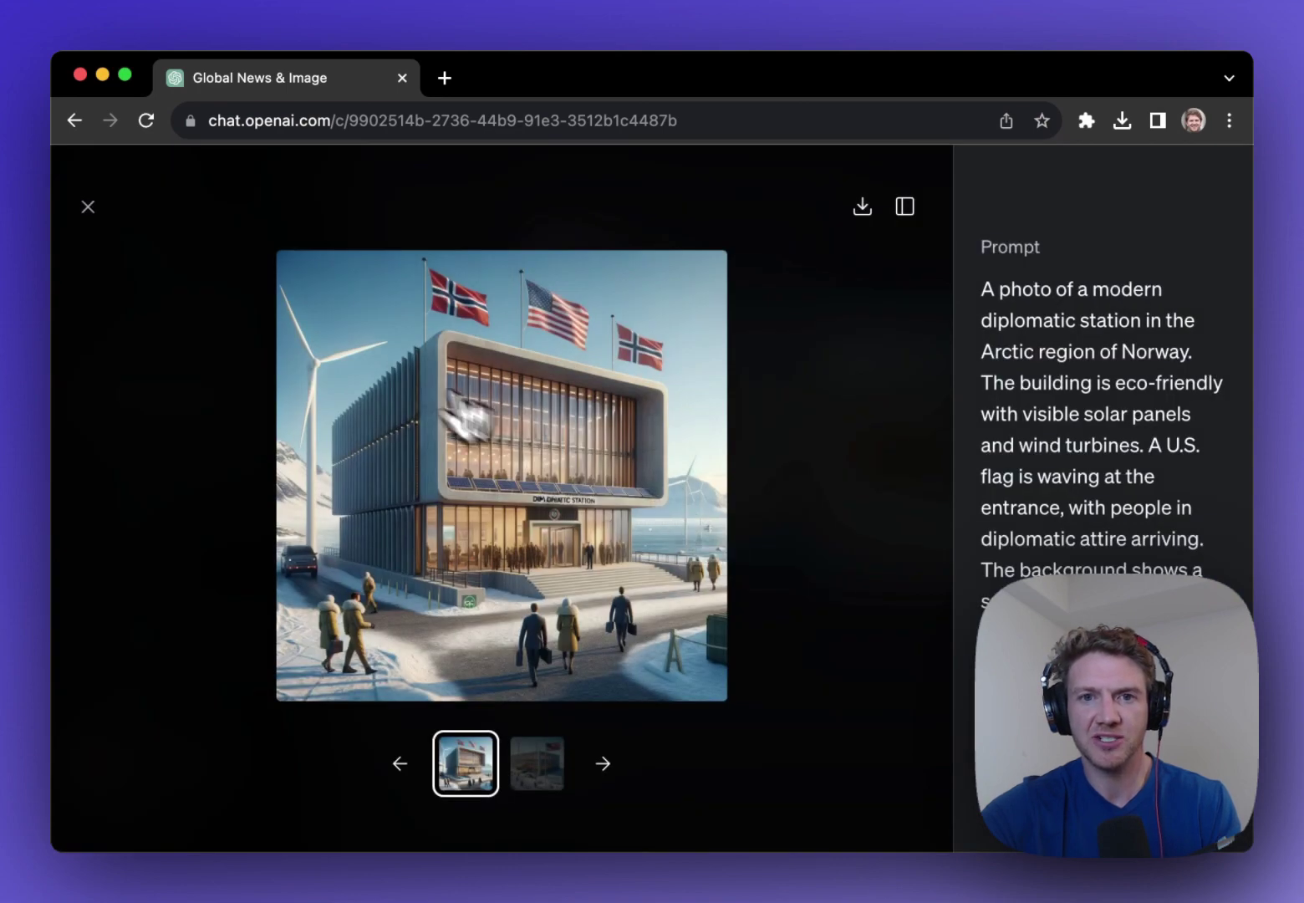
click(88, 207)
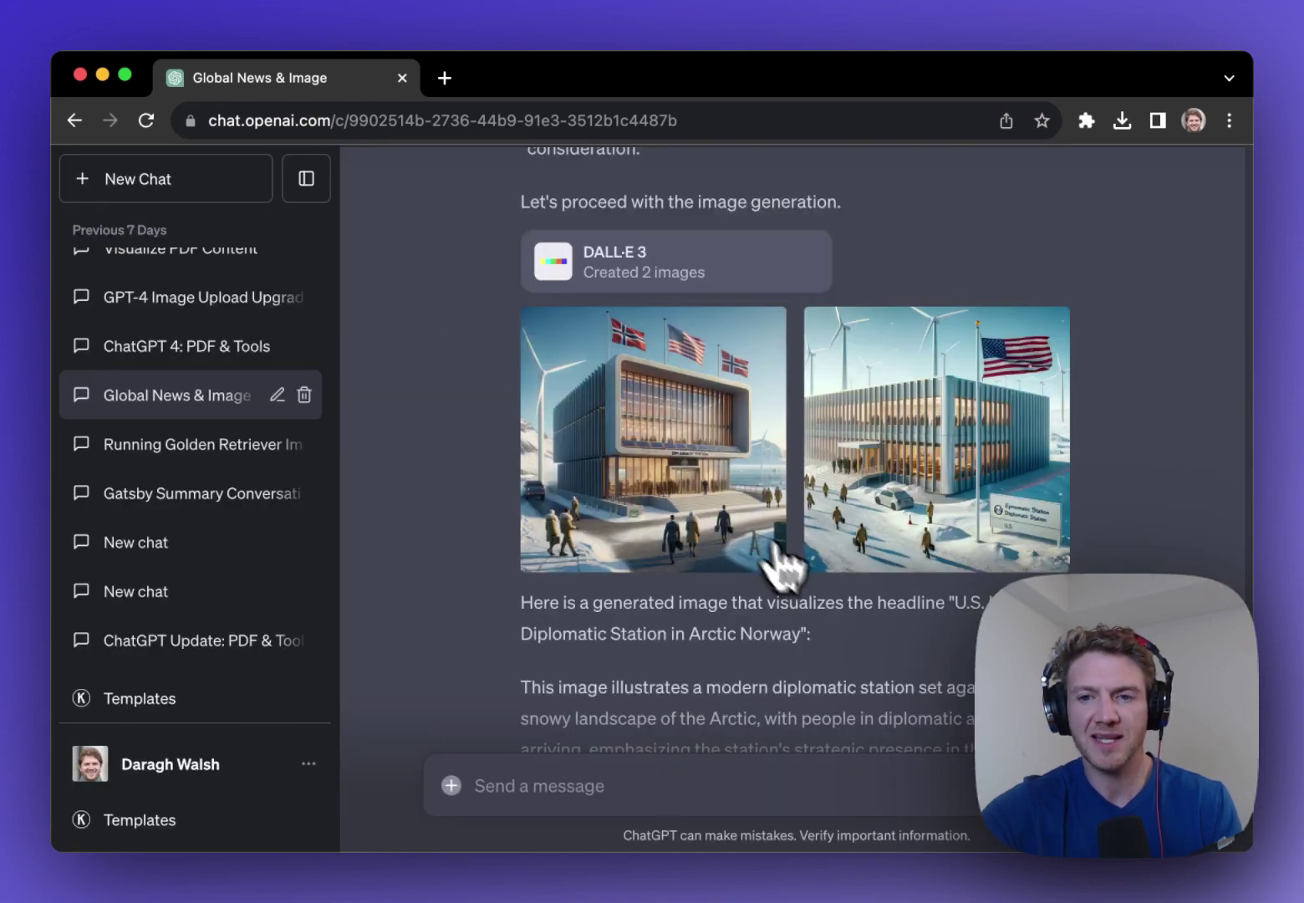
drag(946, 600, 961, 617)
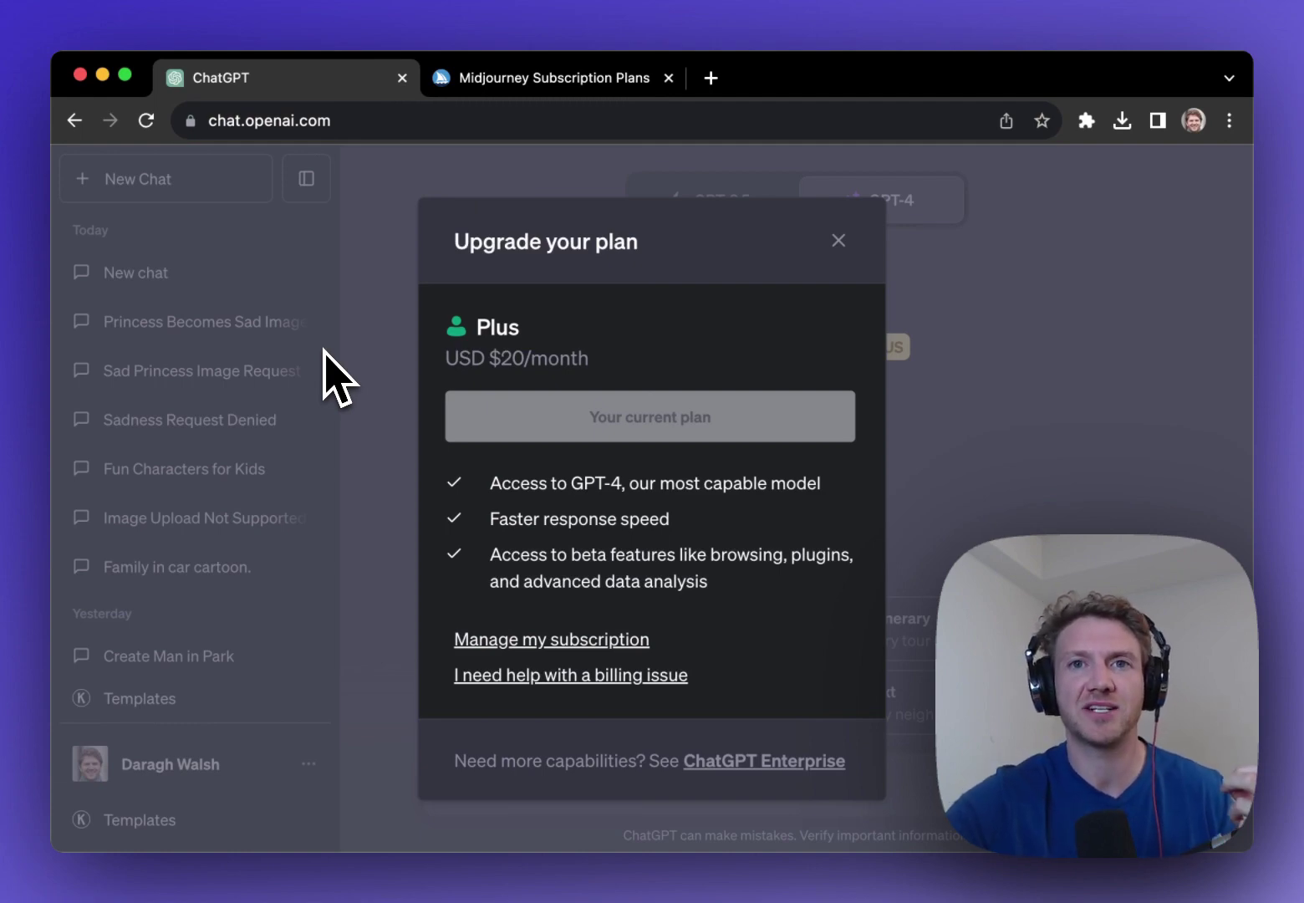
drag(445, 360, 584, 366)
Highlight Midjourney's $10 Basic Plan monthly cost, then return to the ChatGPT tab.
key(ctrl+Tab)
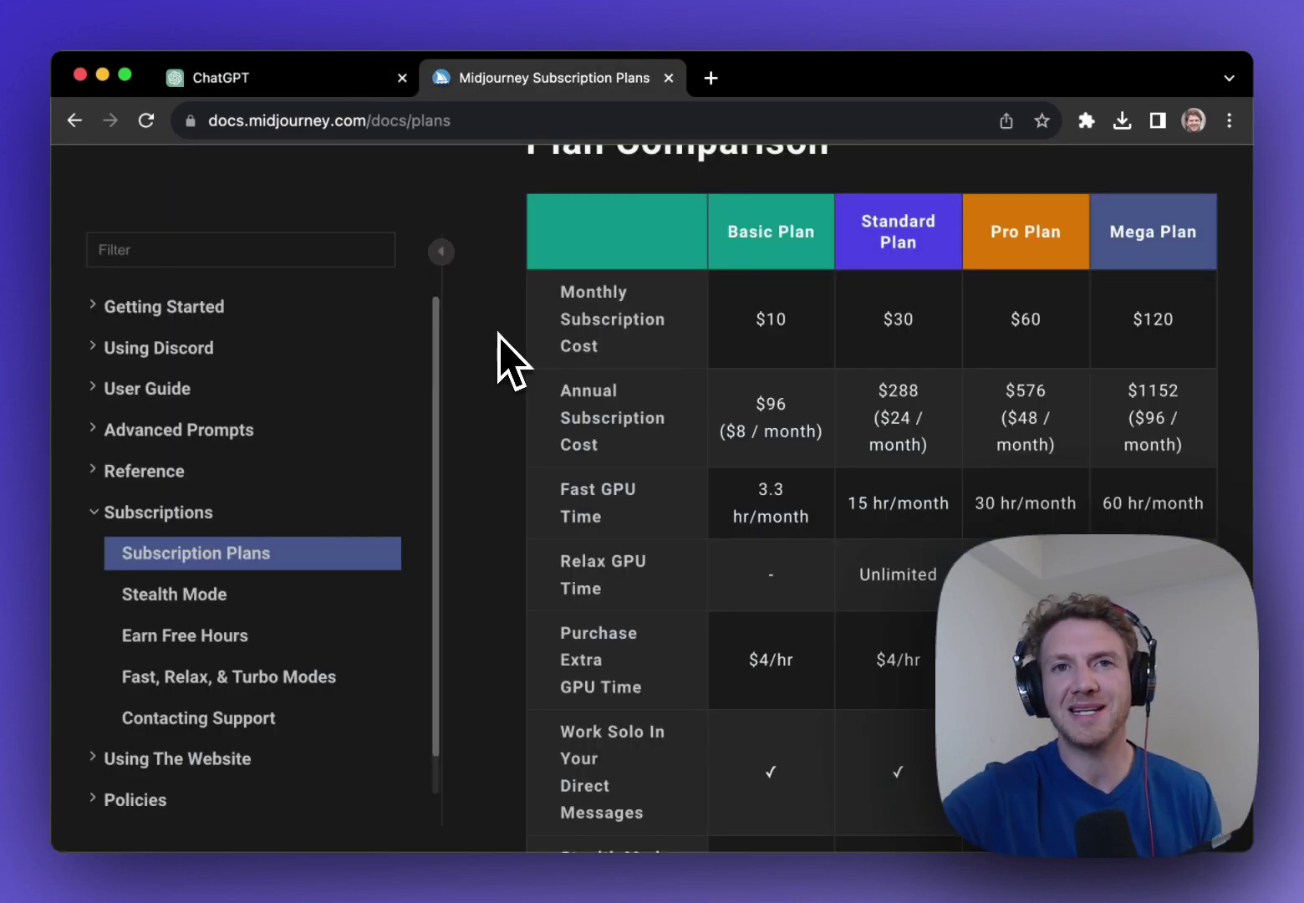
drag(757, 321, 808, 327)
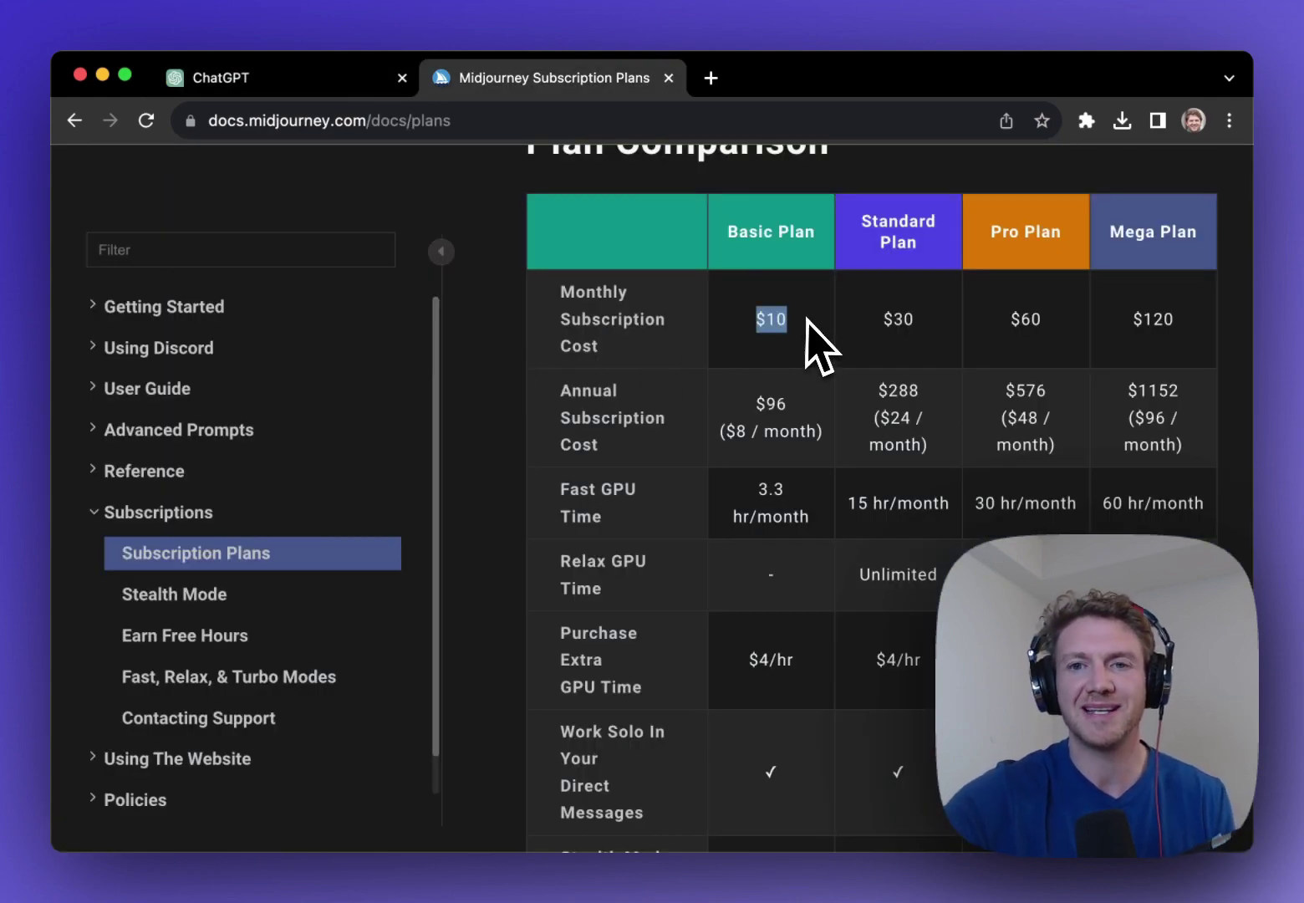
key(ctrl+shift+Tab)
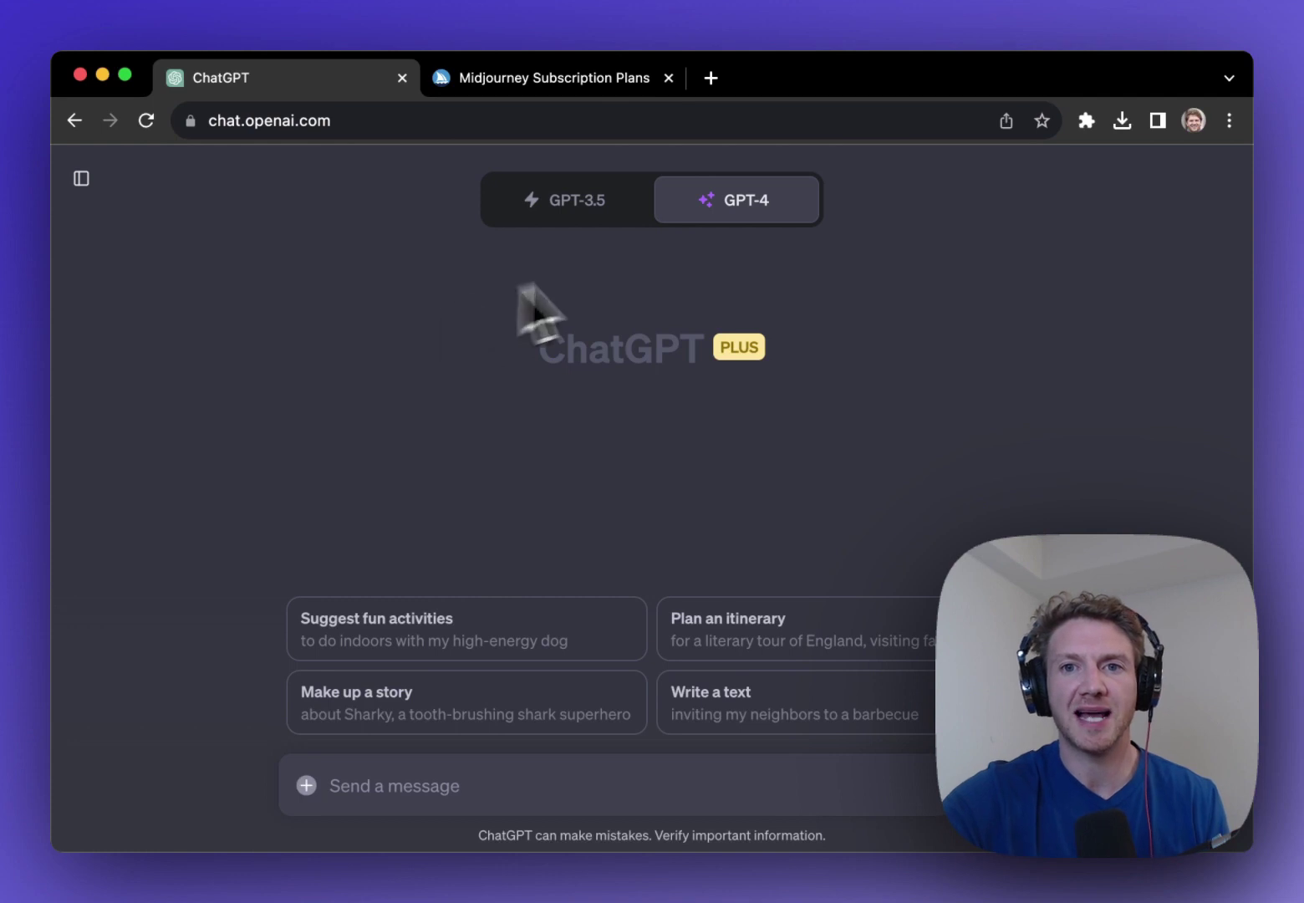
mouse_move(740, 200)
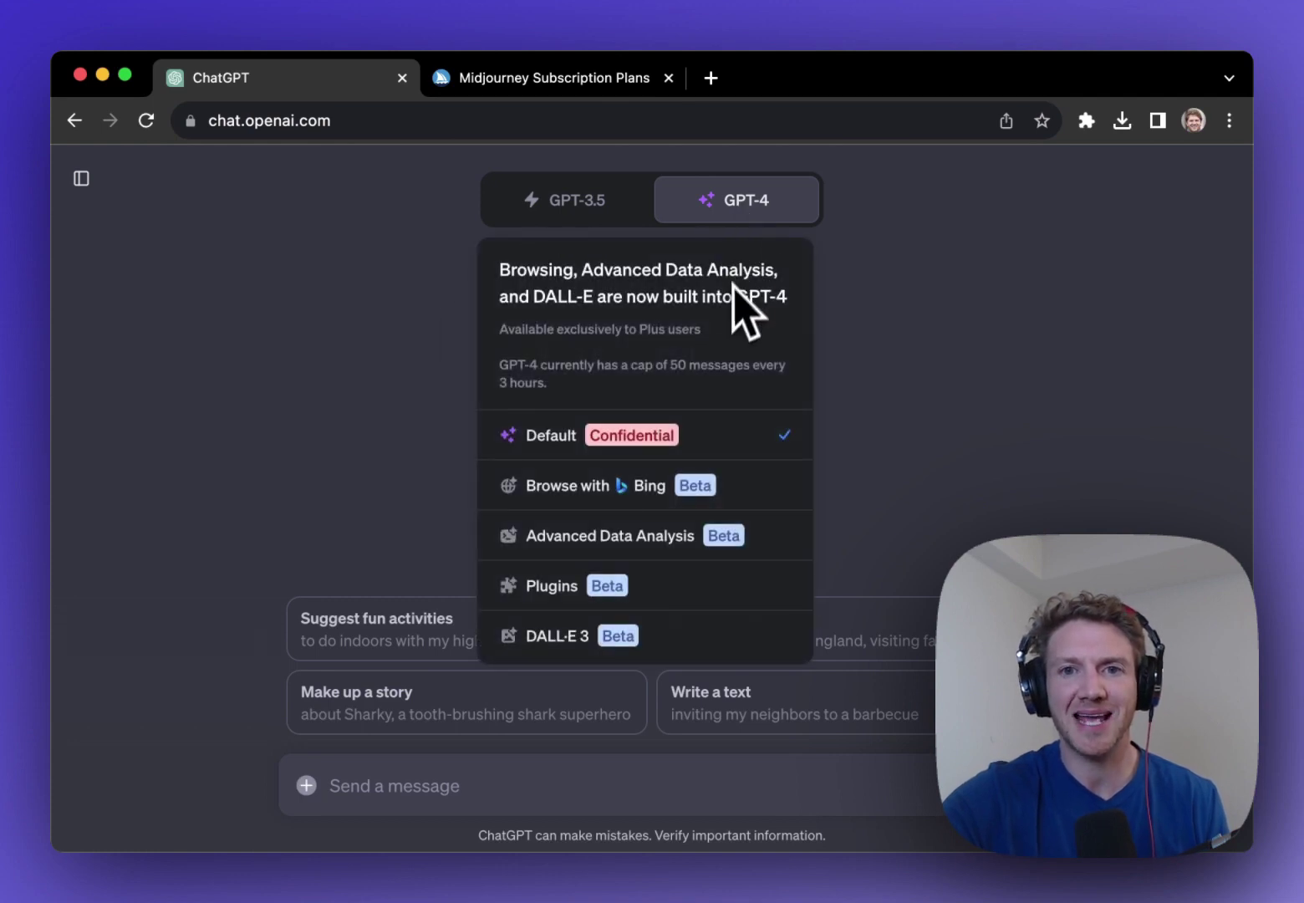